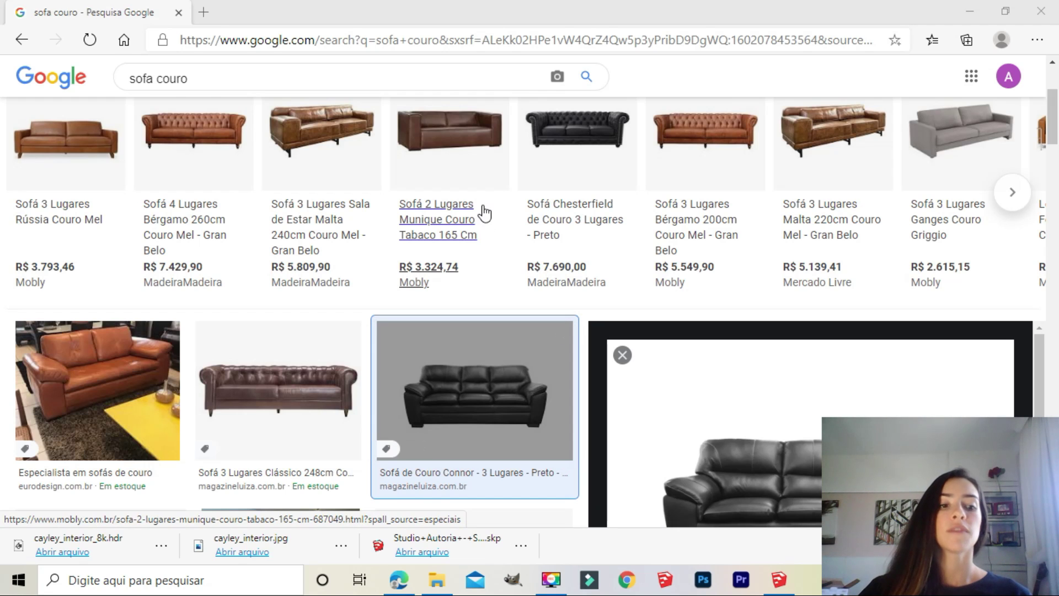
# Step: Examine the leather finish in the enlarged photos of the Munique 2 Lugares and Clássico 248cm sofas
pyautogui.scroll(3, 554, 371)
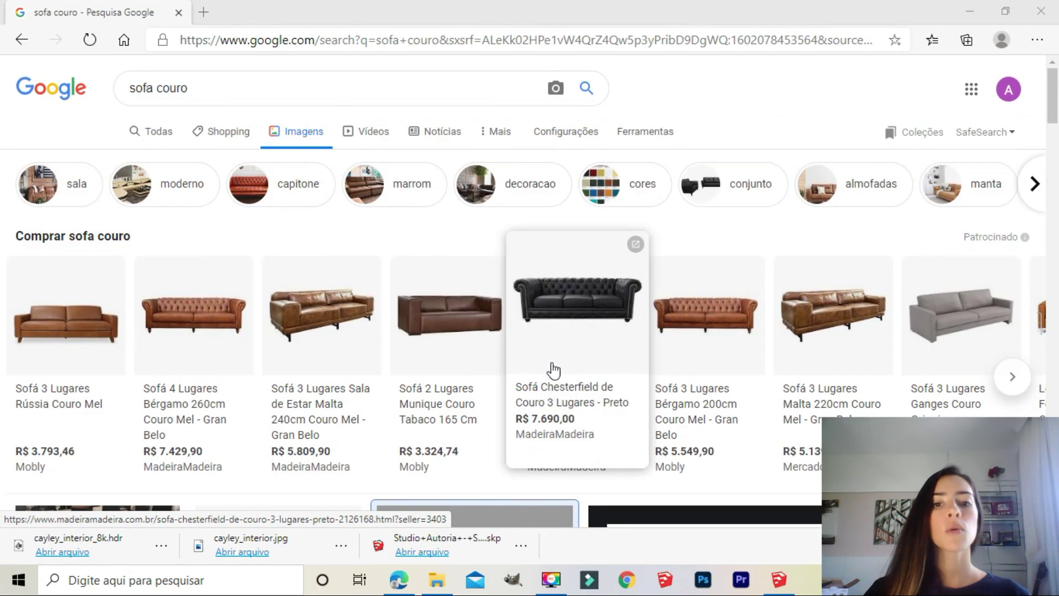
pyautogui.scroll(-5, 551, 371)
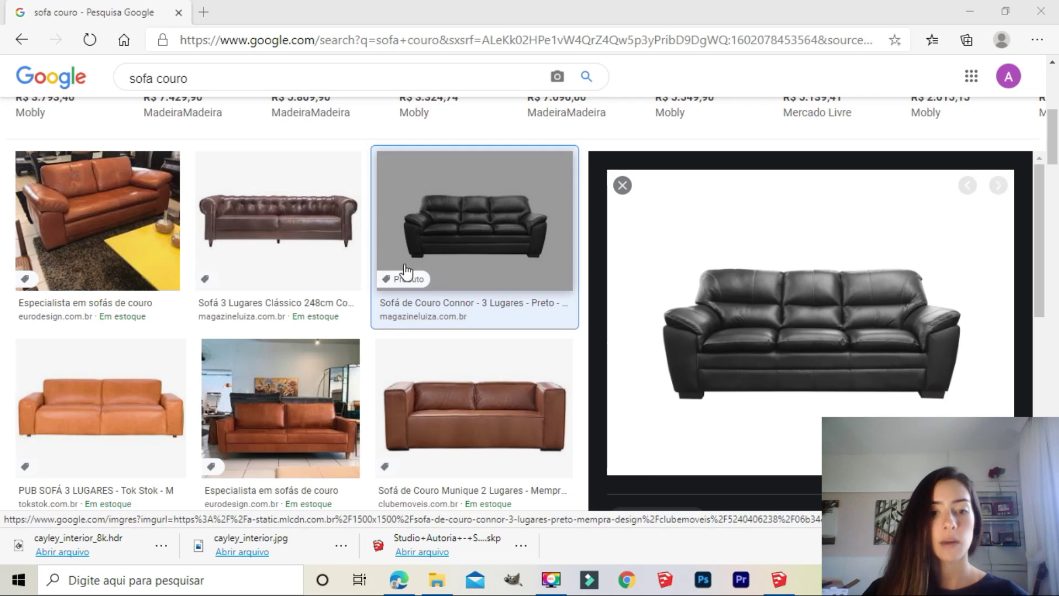
pyautogui.scroll(-2, 386, 259)
pyautogui.click(463, 370)
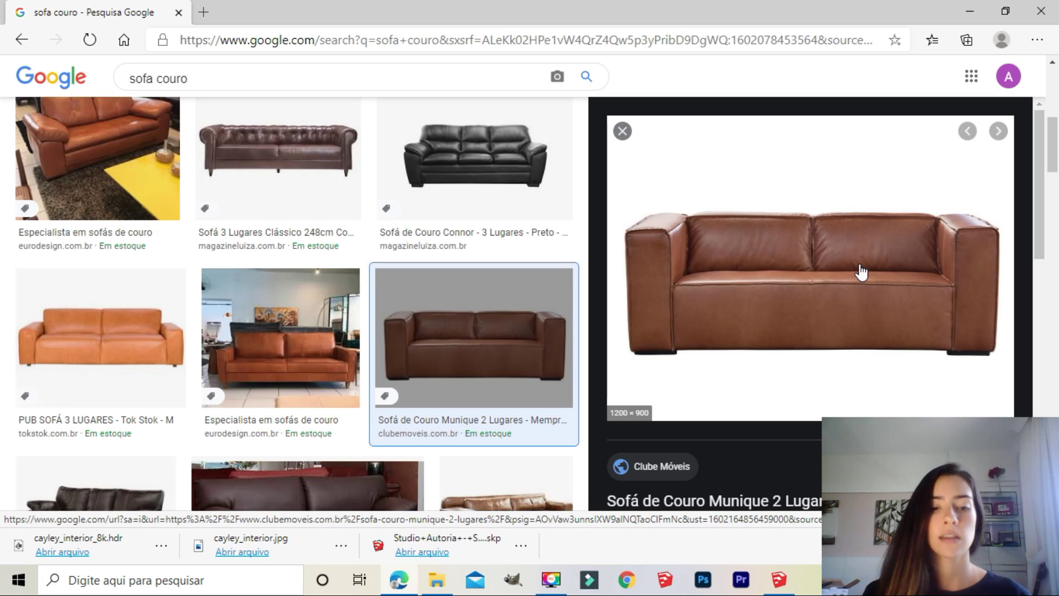
pyautogui.click(277, 137)
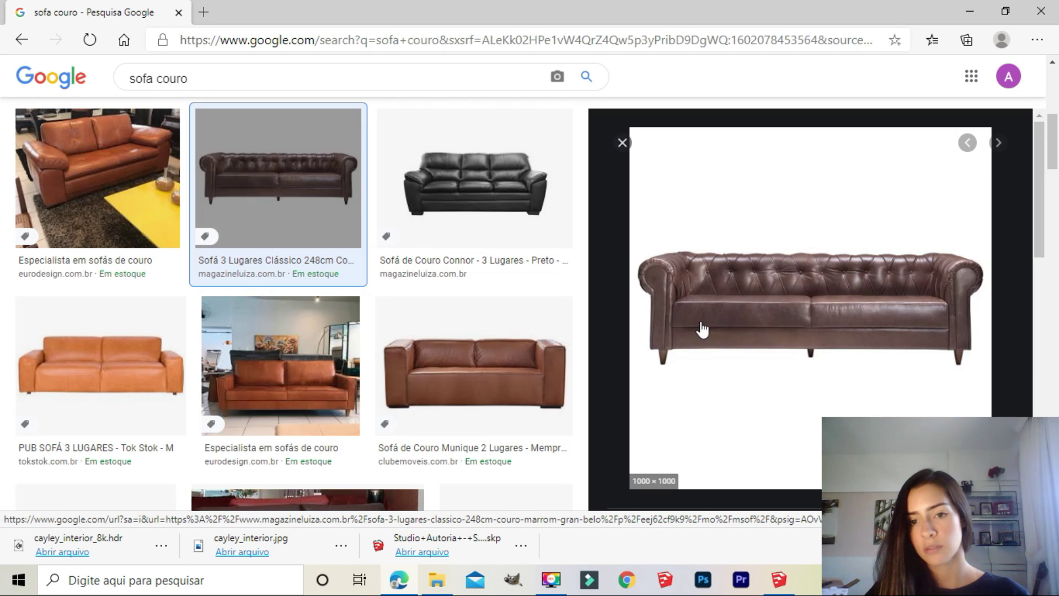
# Step: Enlarge the Malta 240cm sofa photo and look through further leather sofa results for other finishes
pyautogui.scroll(-4, 237, 419)
pyautogui.click(524, 357)
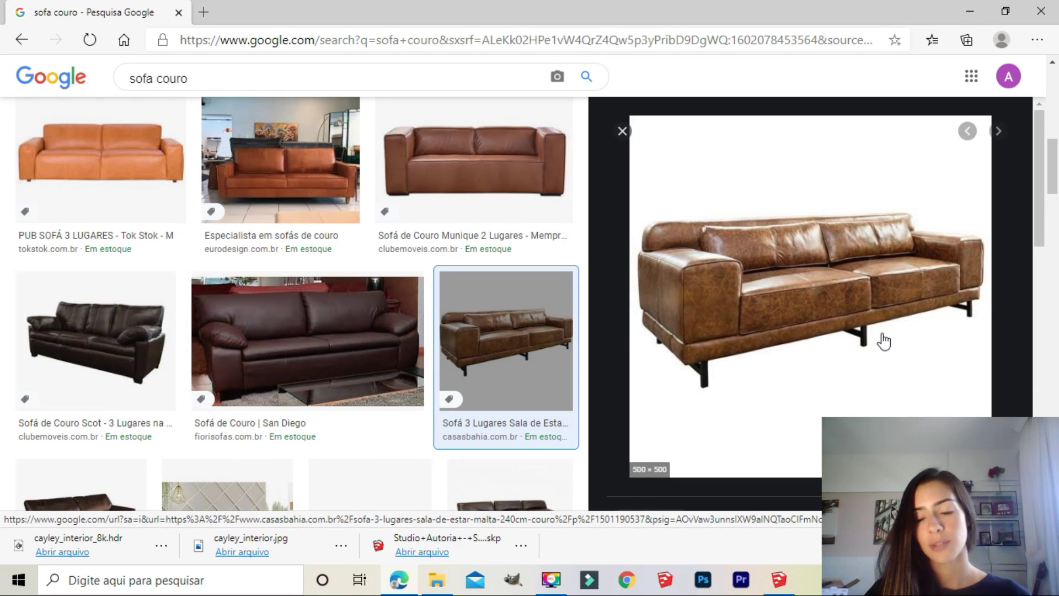
pyautogui.scroll(-3, 883, 341)
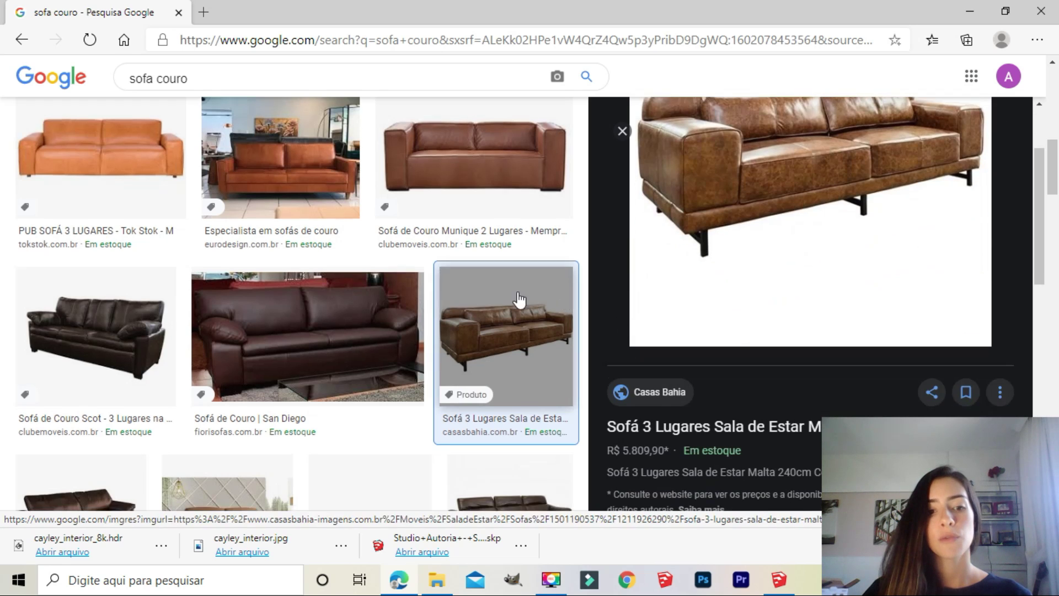
pyautogui.scroll(-10, 485, 264)
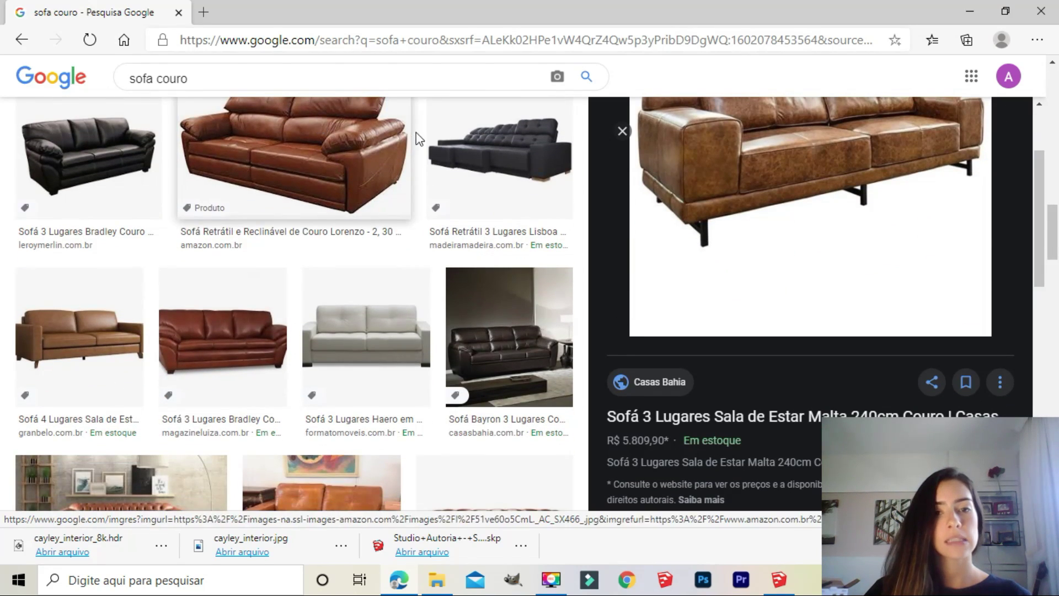
pyautogui.scroll(-4, 366, 206)
pyautogui.scroll(-12, 215, 204)
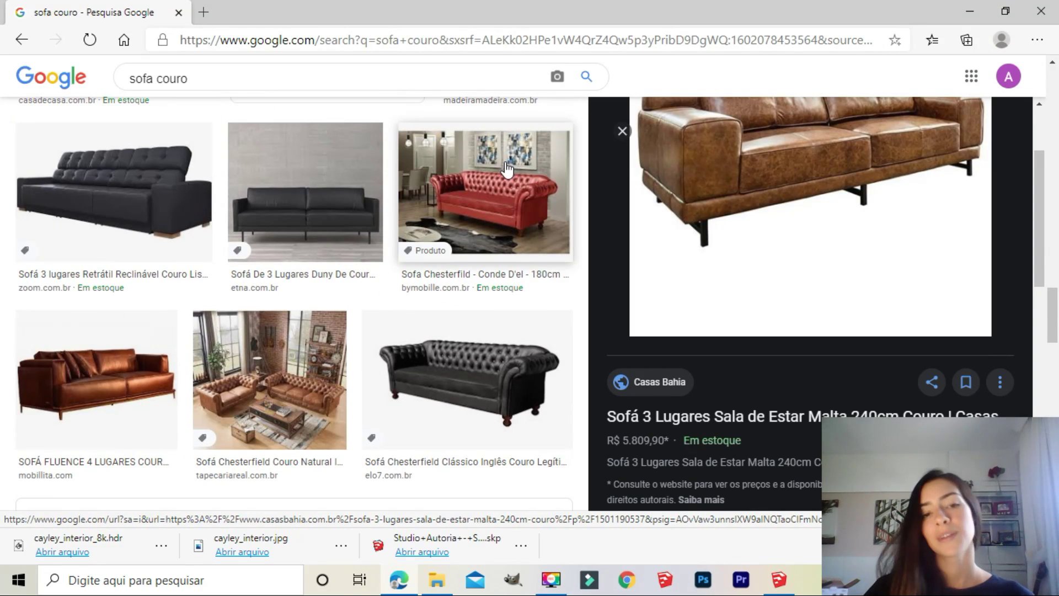
# Step: Switch to SketchUp and inspect the sofa model from a wider angle and up close on its cushions
pyautogui.click(969, 10)
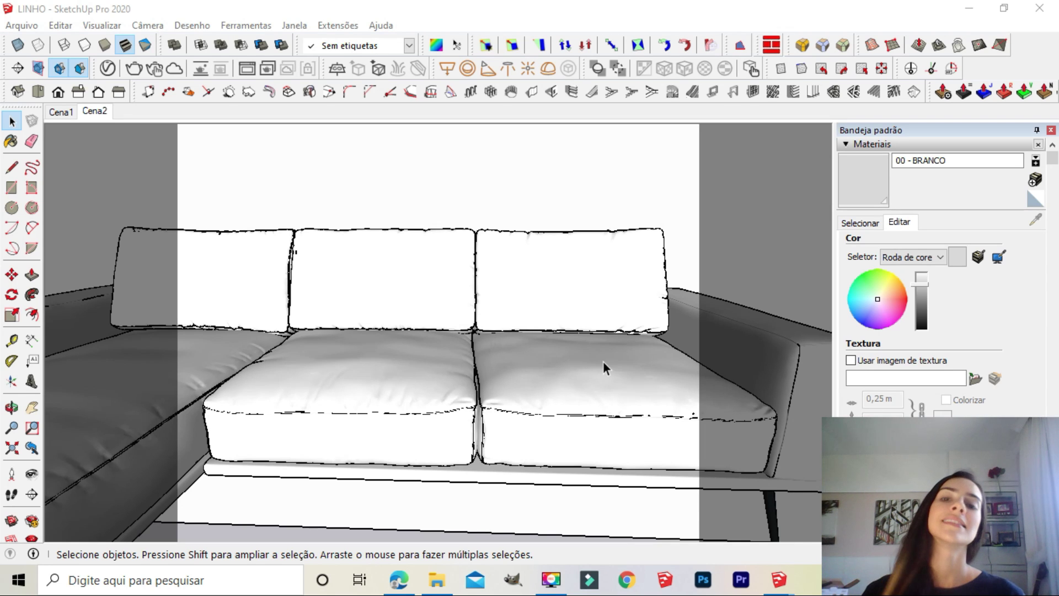
pyautogui.moveTo(596, 355); pyautogui.dragTo(408, 291, button='middle')
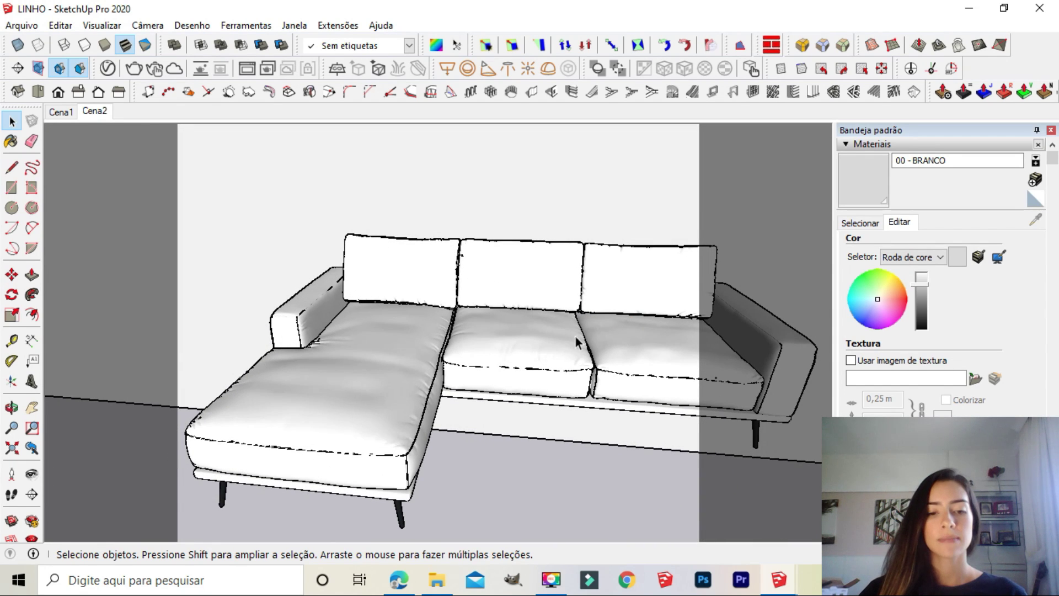
pyautogui.scroll(10, 575, 342)
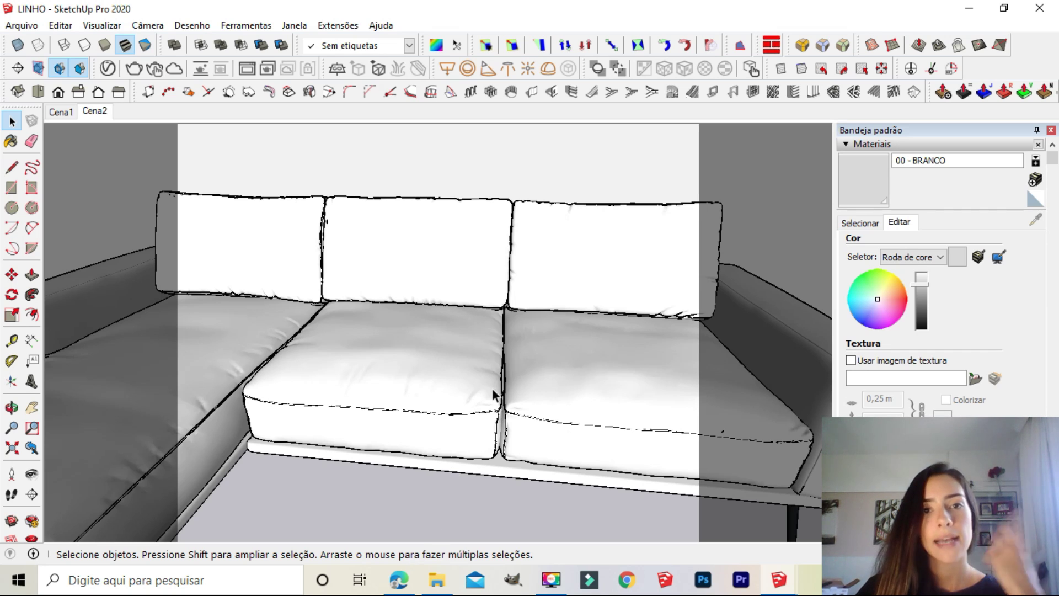
# Step: Switch back to Edge and open the SketchUp Texture Club website in a new tab
pyautogui.click(399, 583)
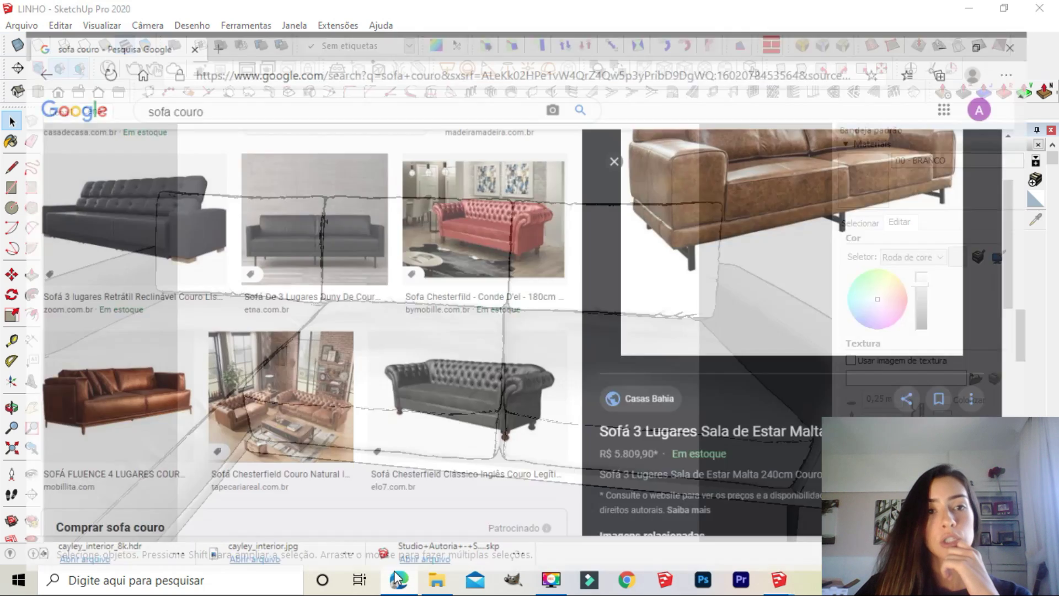
pyautogui.click(200, 12)
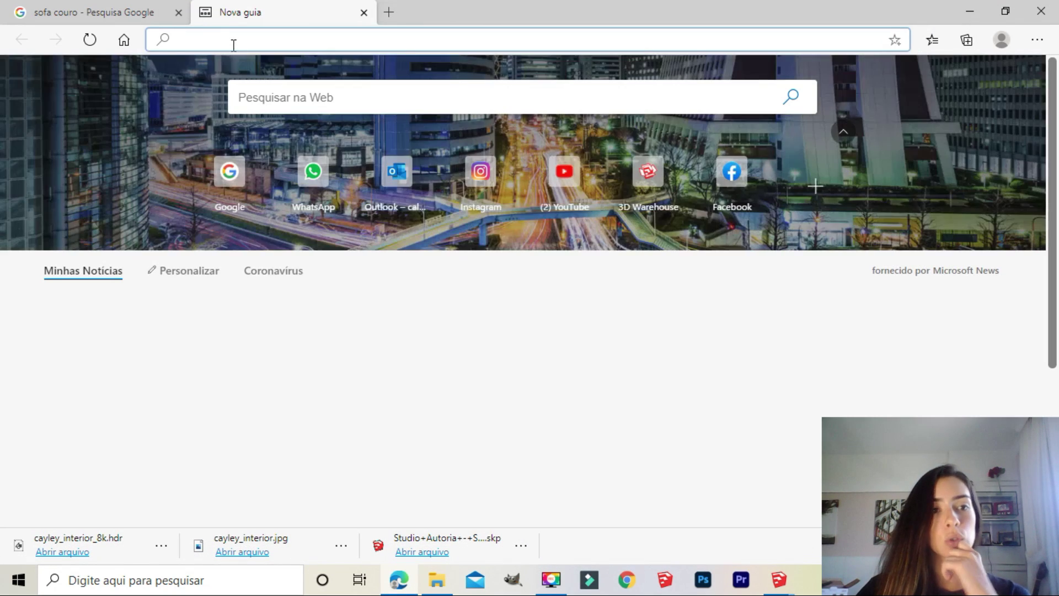
pyautogui.write('sketchu')
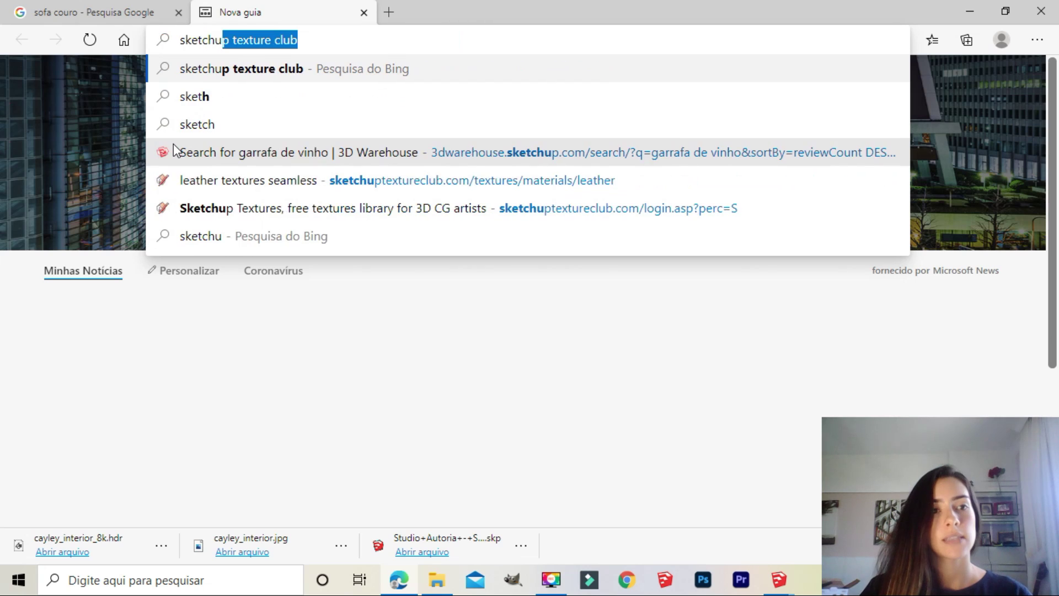
pyautogui.press('Return')
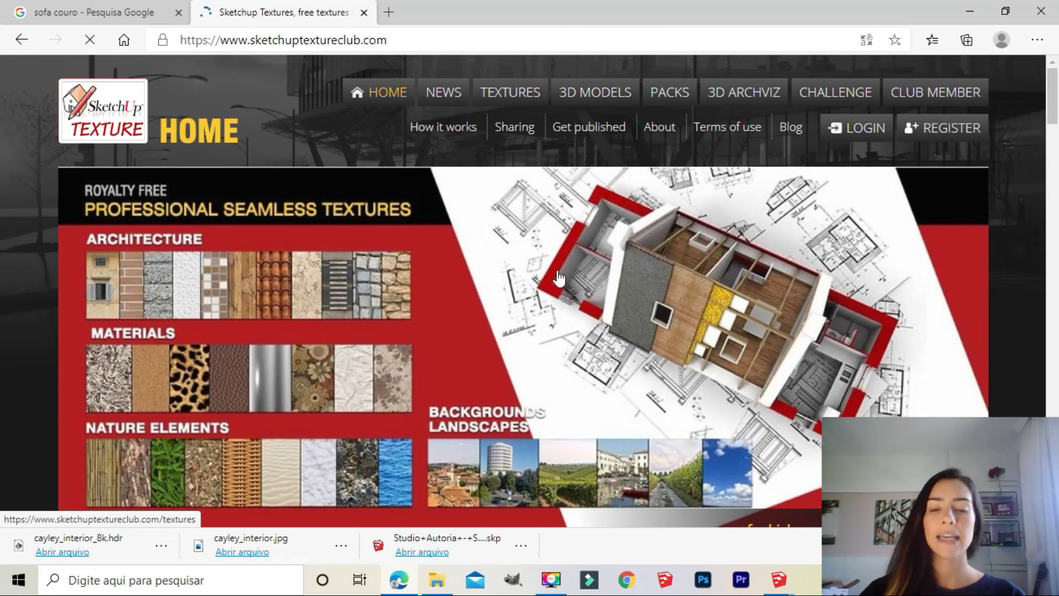
# Step: Go to the site's textures and open the Leather category within Materials
pyautogui.click(511, 97)
pyautogui.scroll(-1, 145, 210)
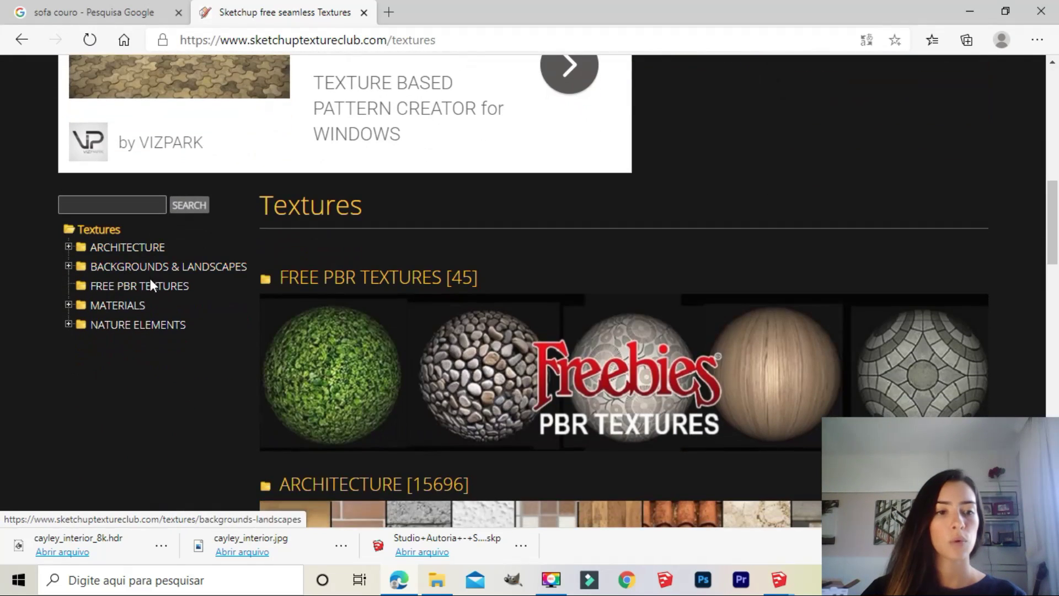
pyautogui.click(119, 305)
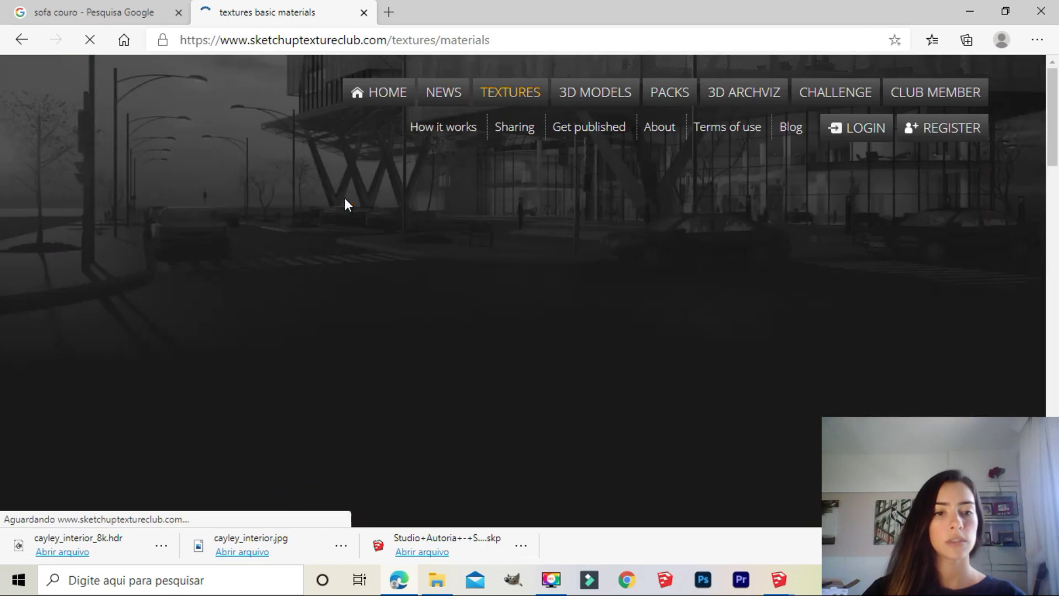
pyautogui.scroll(-6, 399, 226)
pyautogui.scroll(-3, 399, 226)
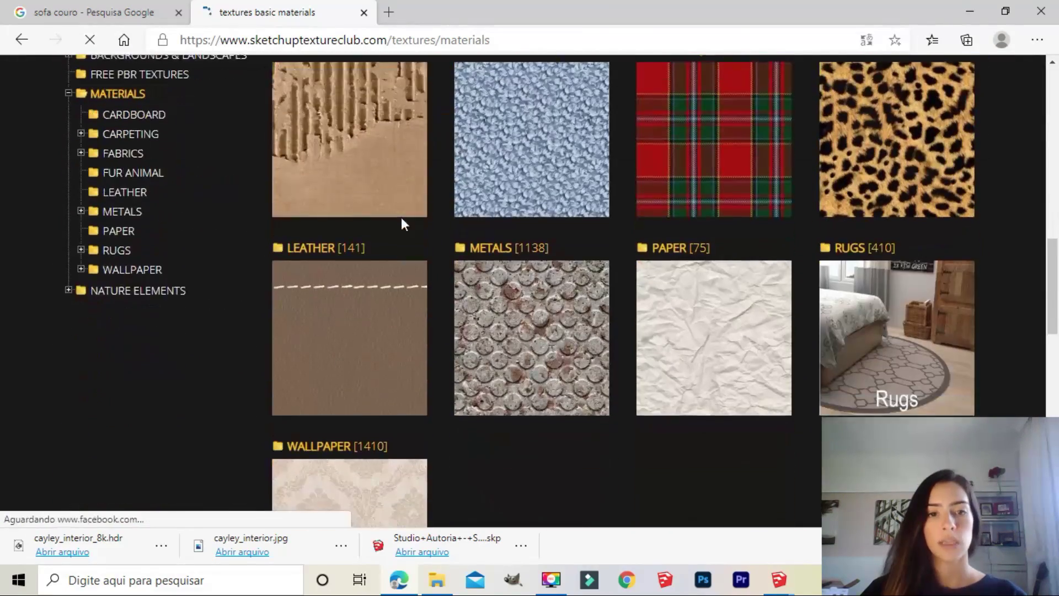
pyautogui.click(315, 315)
# Step: Browse the seamless leather textures and examine the preview page of Leather texture seamless 09699
pyautogui.scroll(-7, 447, 161)
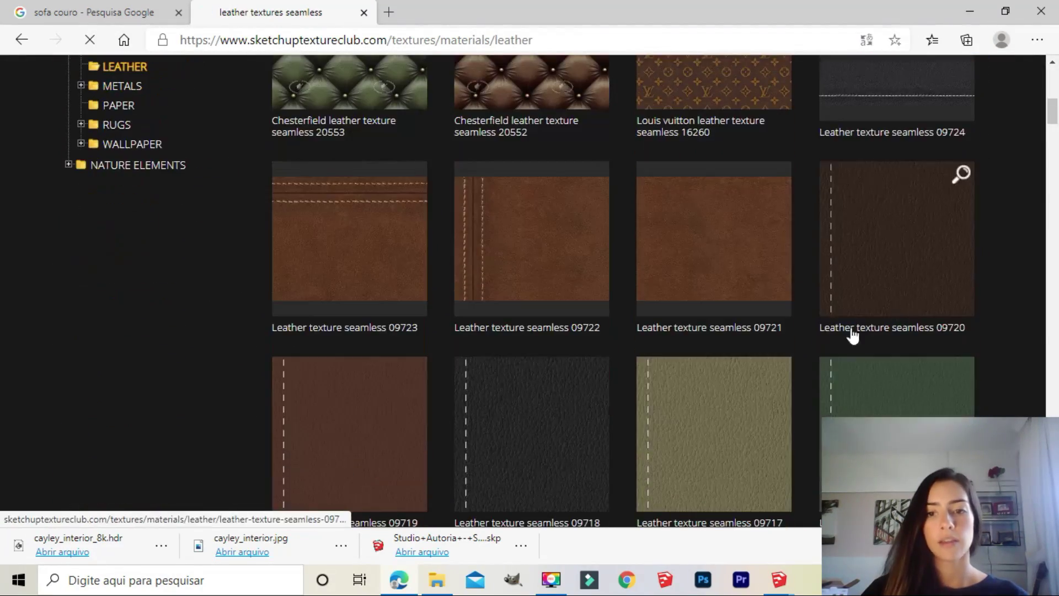
pyautogui.scroll(-10, 587, 310)
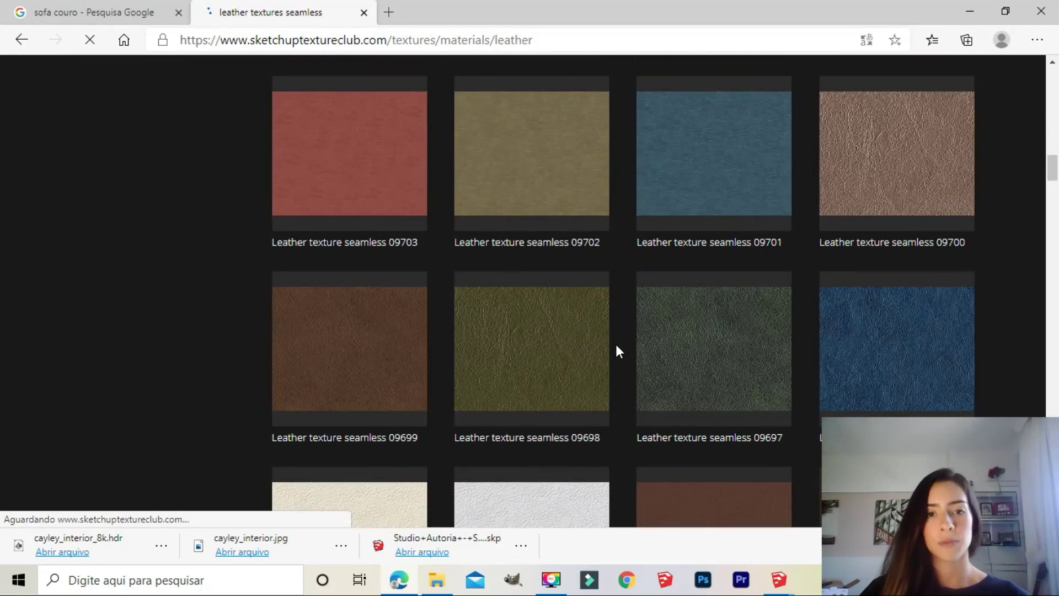
pyautogui.scroll(9, 529, 317)
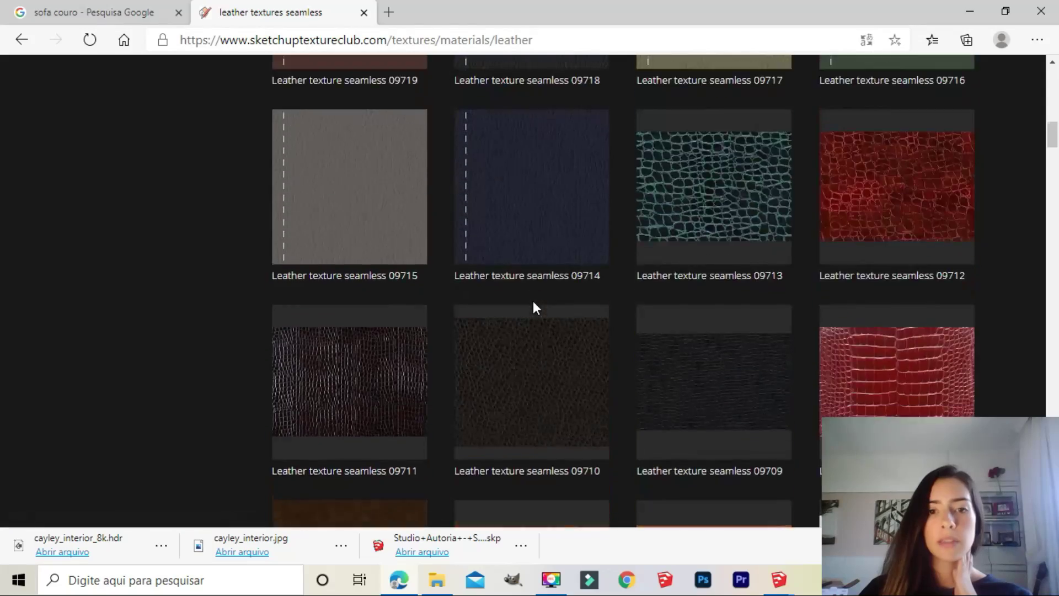
pyautogui.scroll(10, 533, 308)
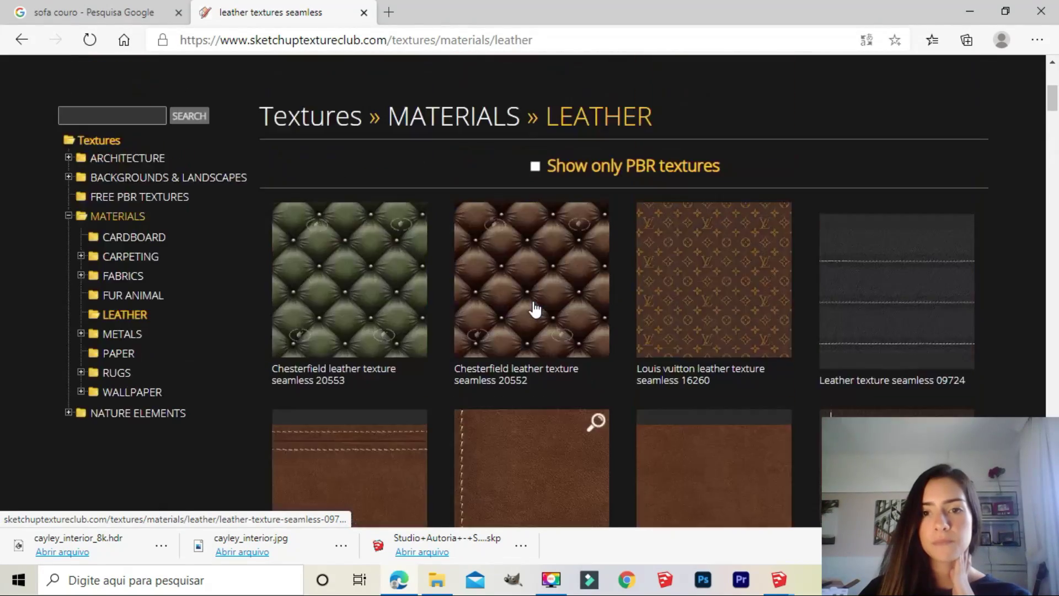
pyautogui.scroll(-15, 534, 309)
pyautogui.scroll(-8, 533, 306)
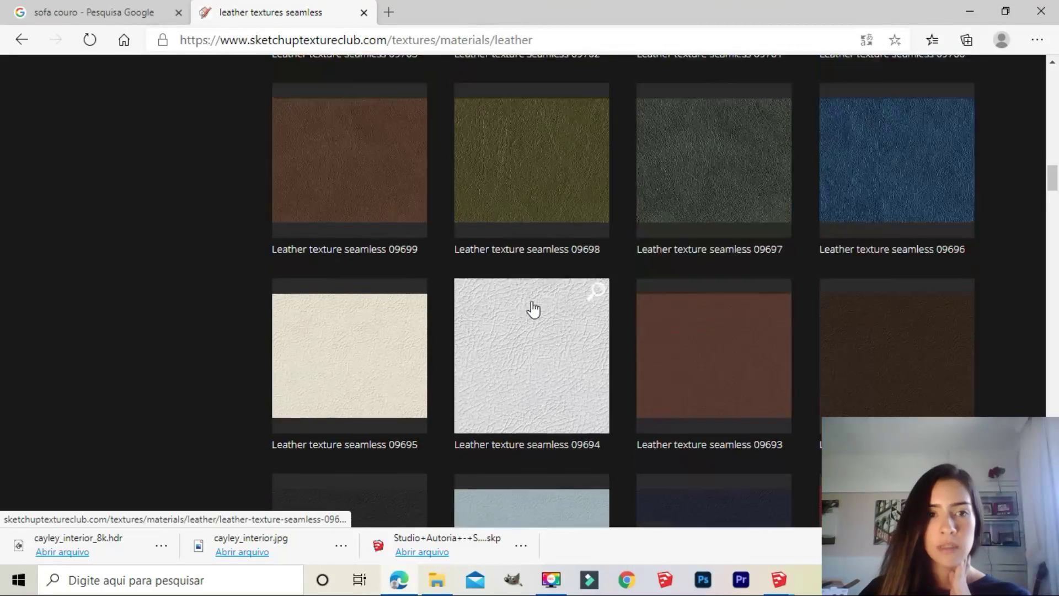
pyautogui.scroll(1, 534, 307)
pyautogui.click(393, 243)
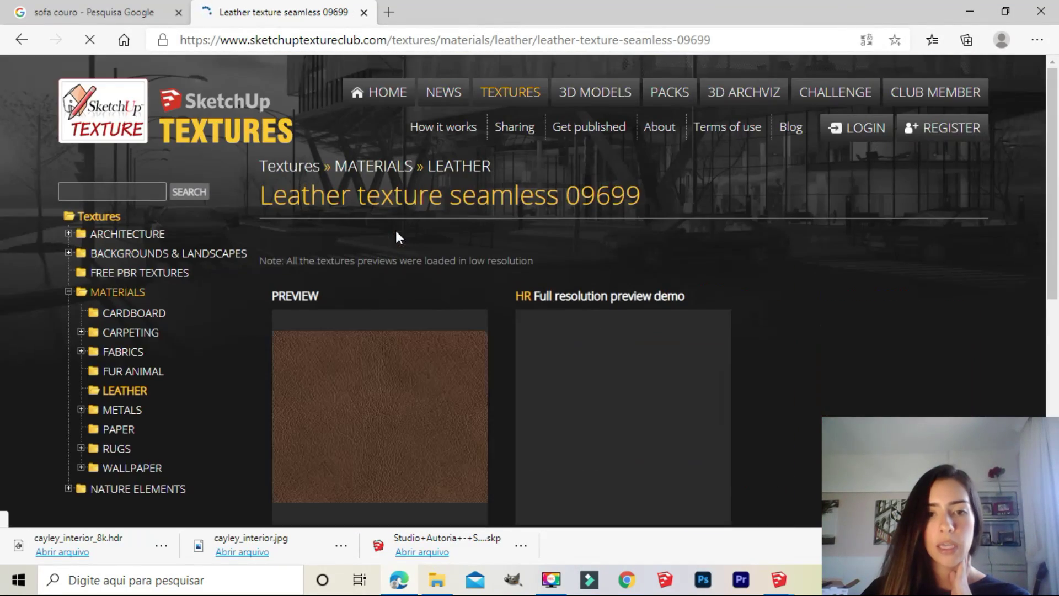
pyautogui.scroll(-4, 382, 309)
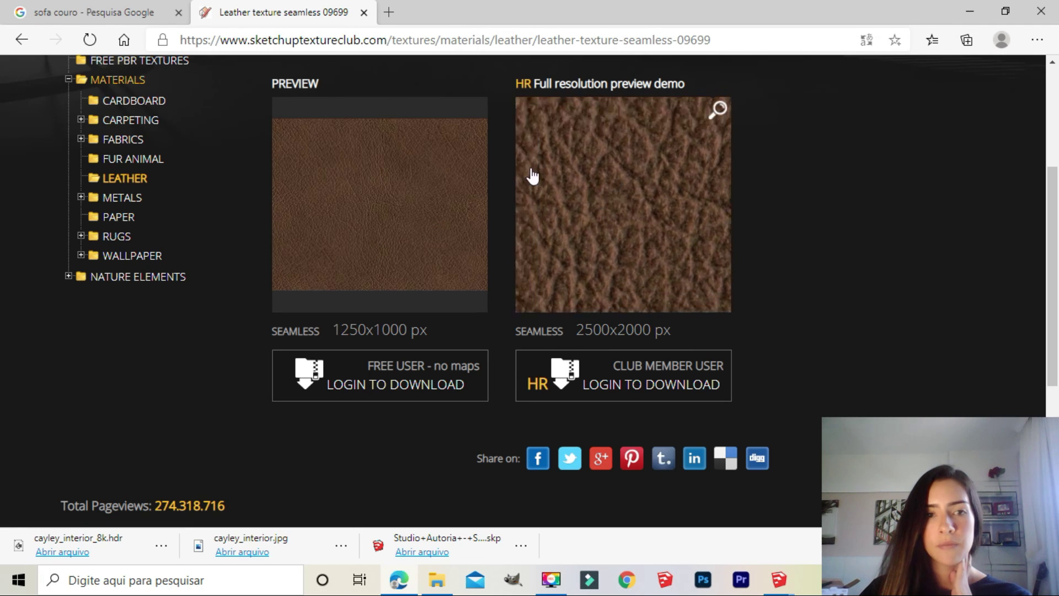
# Step: Return to the leather texture list and open Leather texture seamless 09706 to examine its preview
pyautogui.hotkey('alt', 'Left')
pyautogui.click(542, 231)
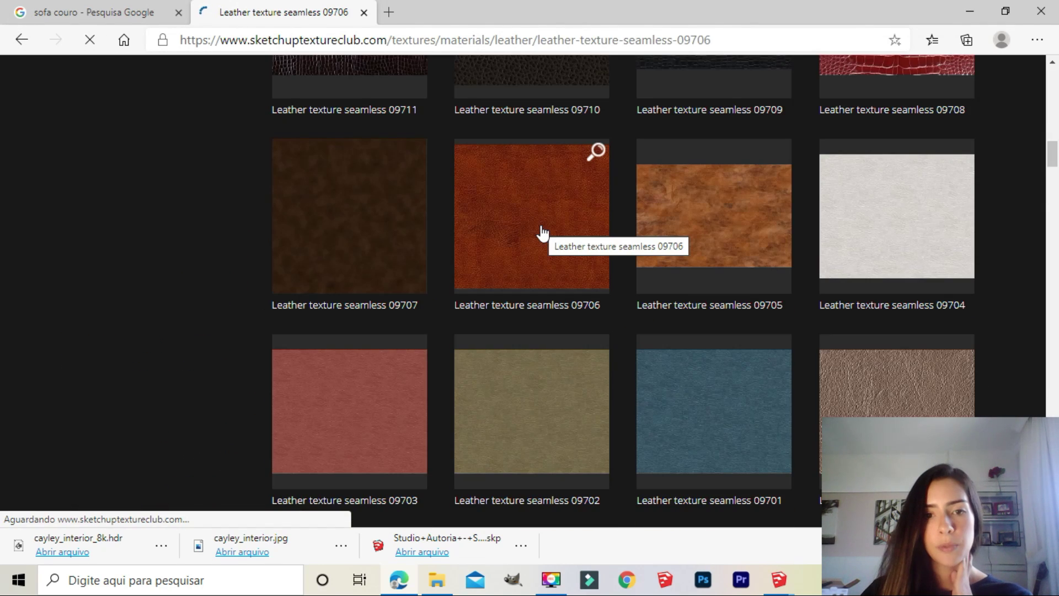
pyautogui.scroll(-4, 397, 246)
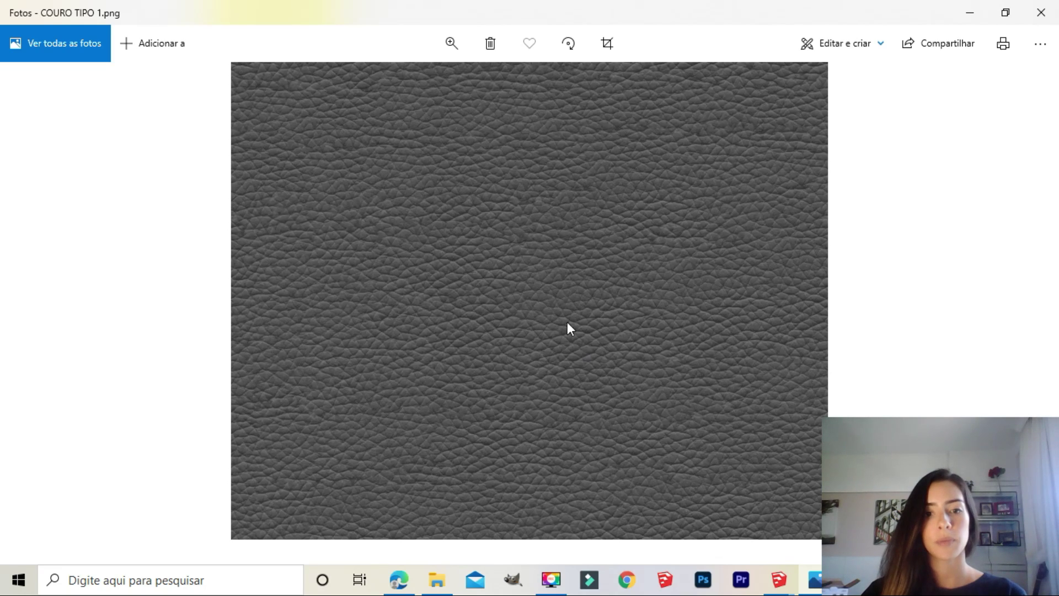
# Step: View the leather map images COURO TIPO 2, COURO TIPO 3 and COURO TIPO 4 in Photos
pyautogui.press('Right')
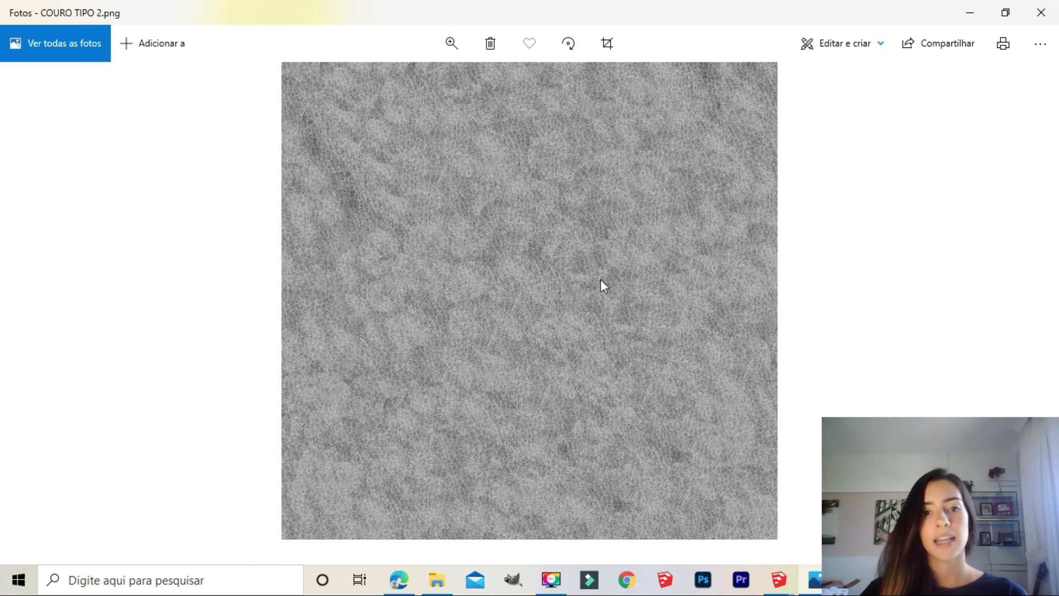
pyautogui.press('Right')
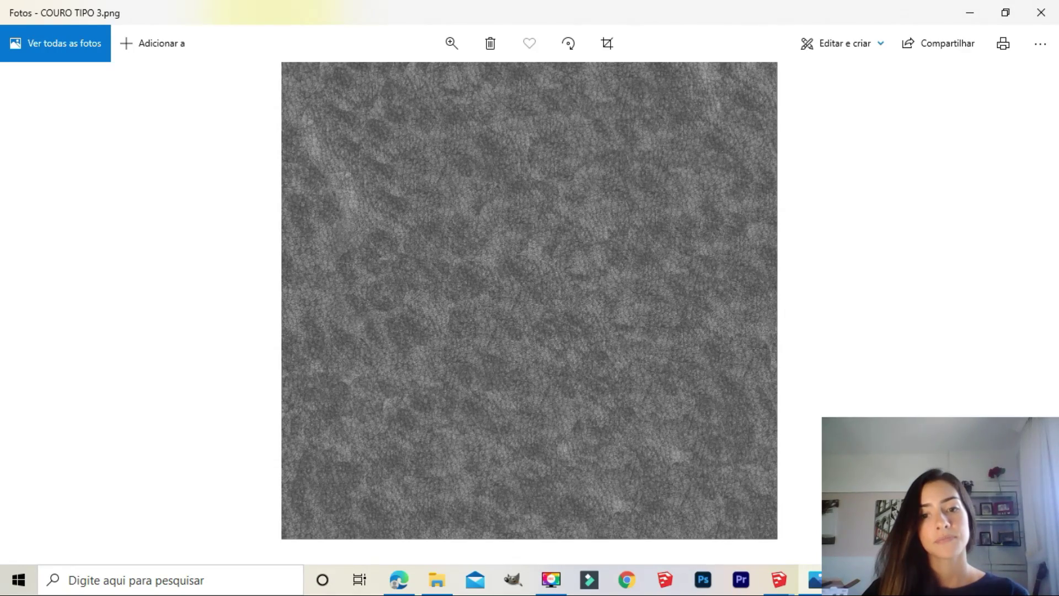
pyautogui.press('Right')
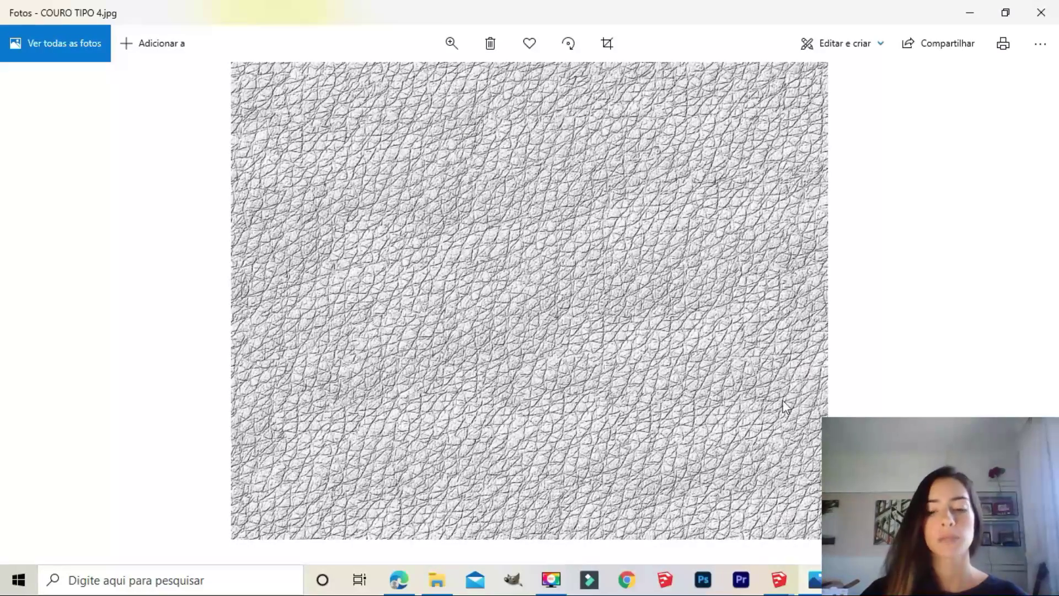
# Step: Switch to SketchUp and create a new Generic material in the V-Ray Asset Editor
pyautogui.click(778, 579)
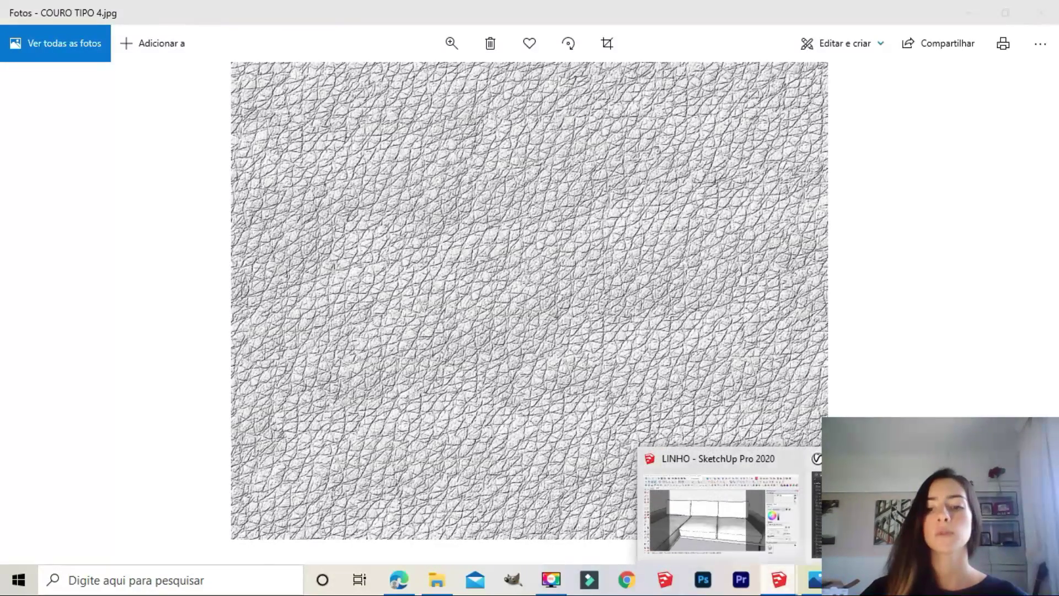
pyautogui.click(690, 504)
pyautogui.click(459, 154)
pyautogui.click(460, 167)
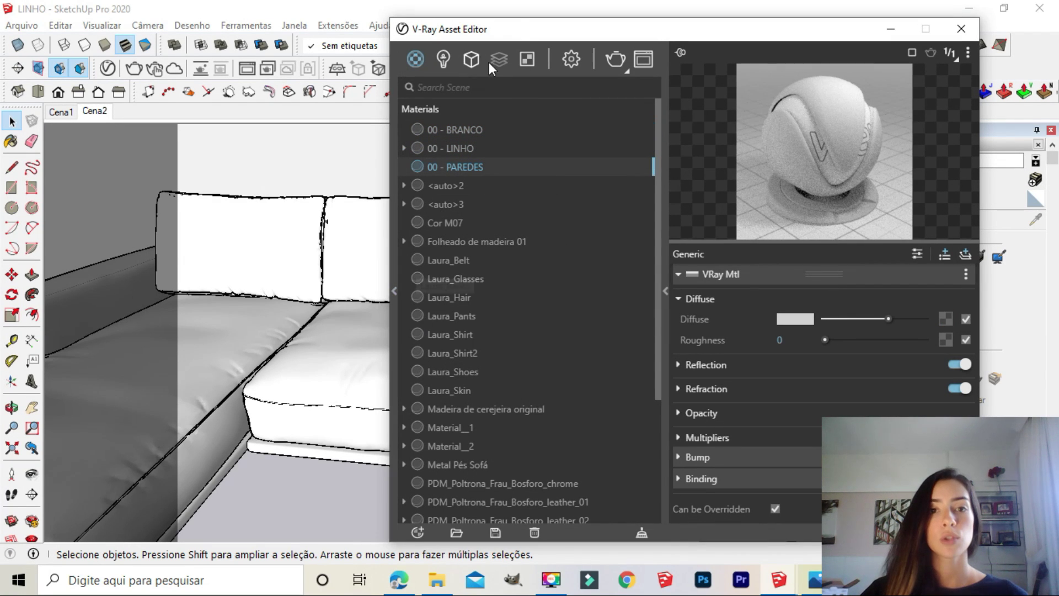
pyautogui.moveTo(519, 25); pyautogui.dragTo(411, 25)
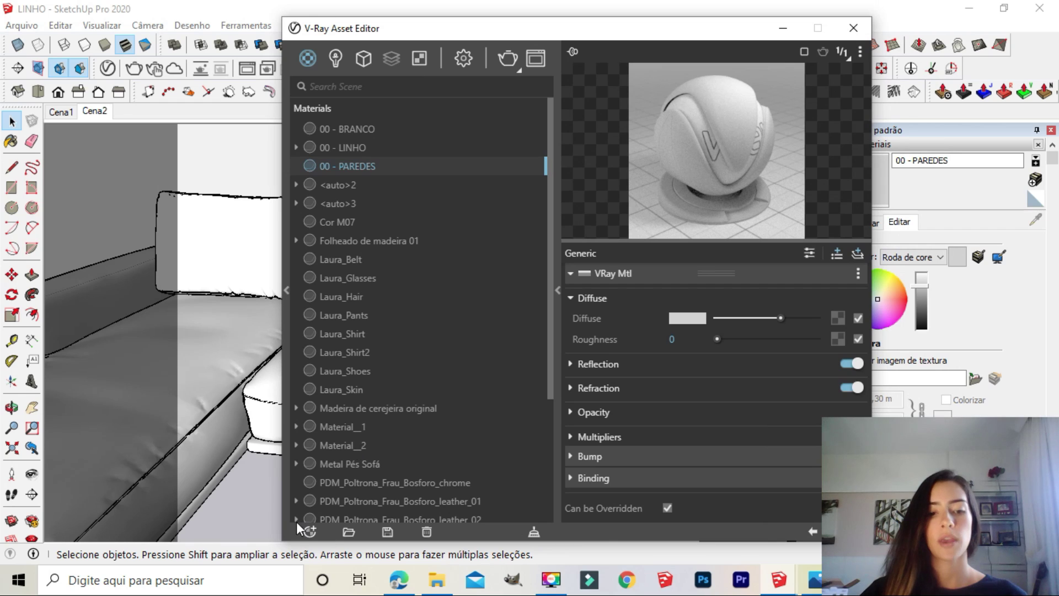
pyautogui.click(309, 531)
pyautogui.moveTo(338, 514)
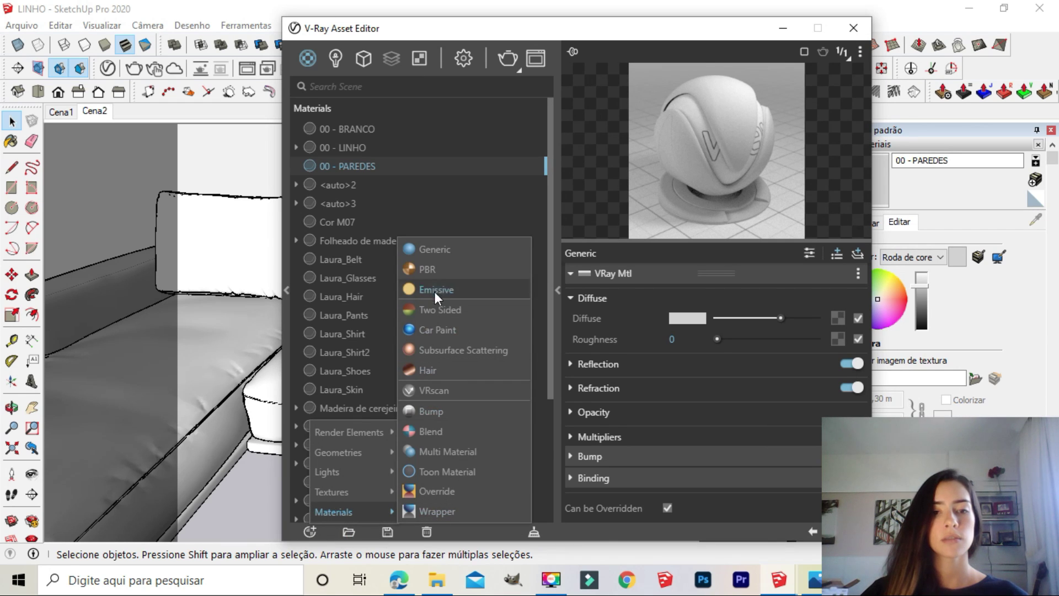
pyautogui.click(437, 249)
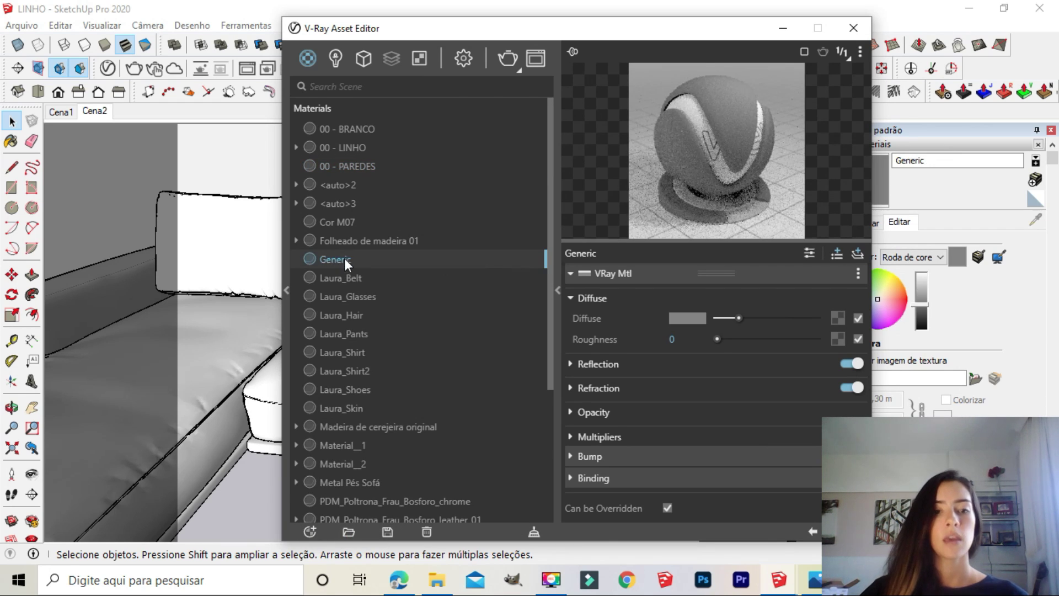
# Step: Rename the new Generic material as 00 - COURO
pyautogui.doubleClick(335, 258)
pyautogui.write('00 - COURO')
pyautogui.press('Return')
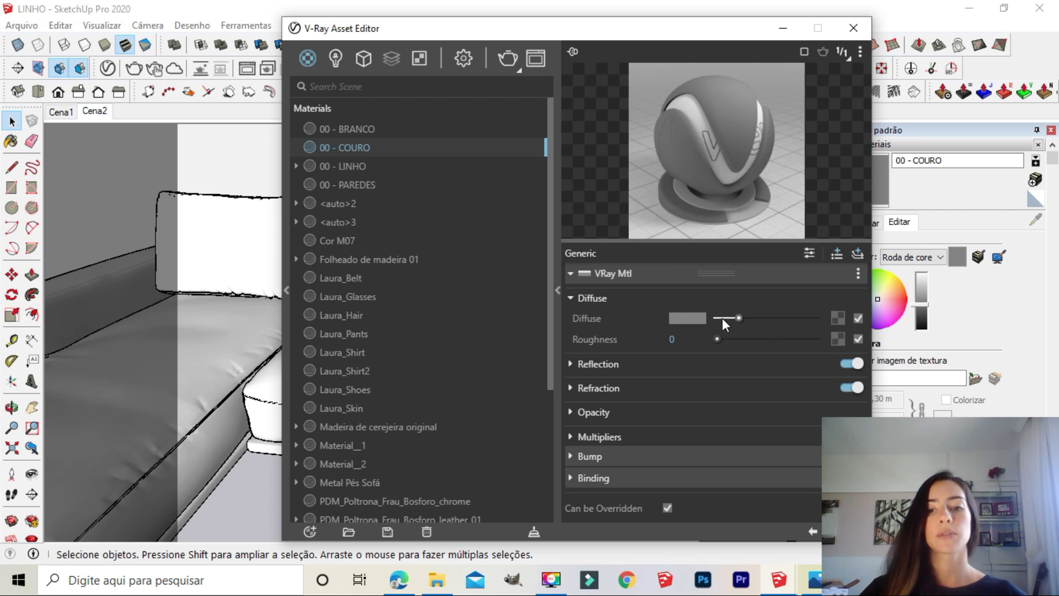
# Step: Darken the diffuse colour of the 00 - COURO material to a near-black grey
pyautogui.moveTo(739, 318); pyautogui.dragTo(672, 330)
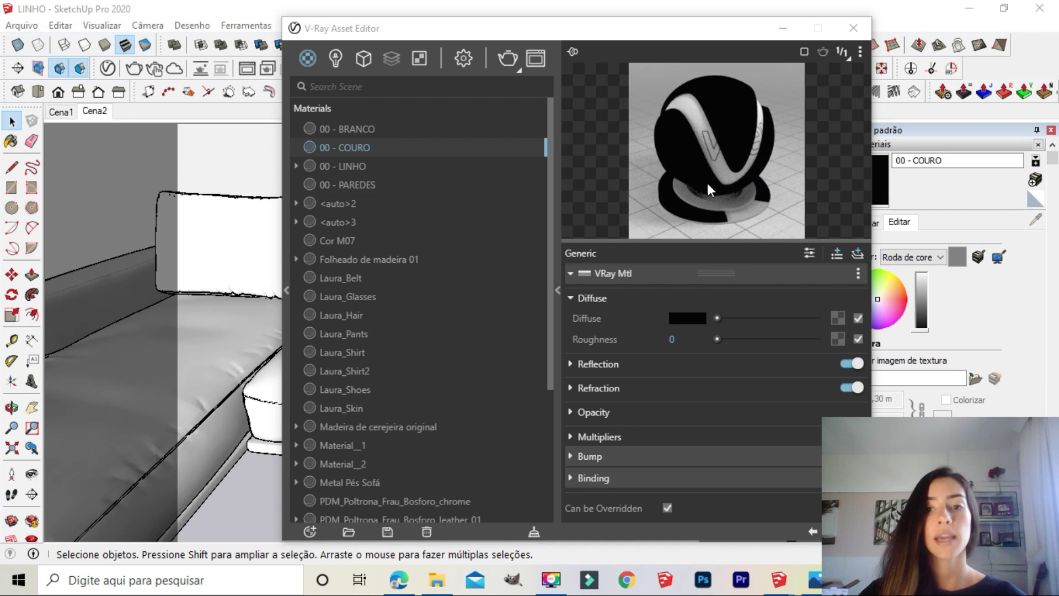
pyautogui.click(717, 320)
pyautogui.moveTo(716, 319); pyautogui.dragTo(718, 320)
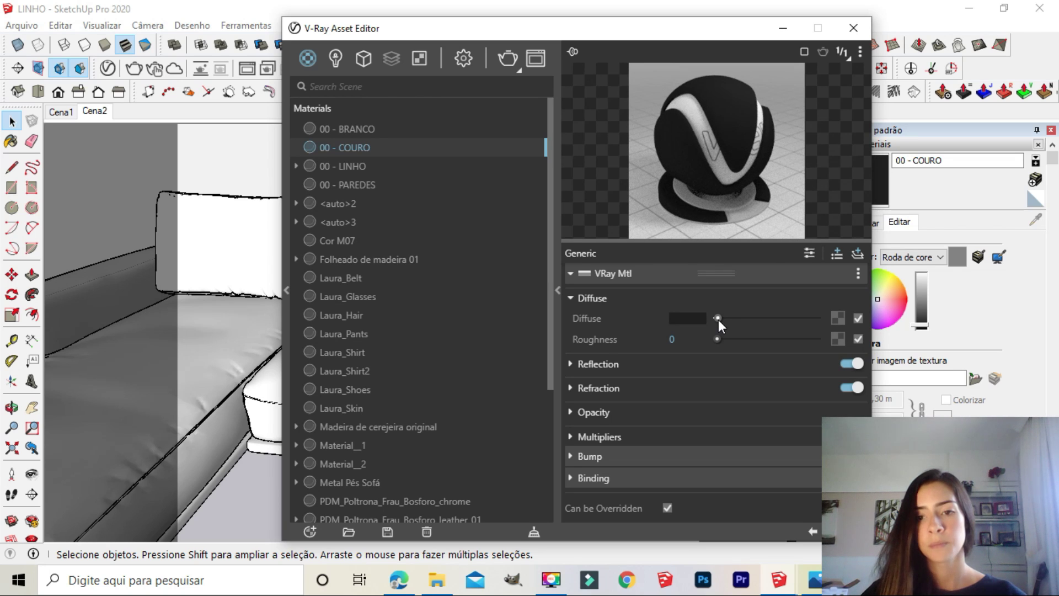
# Step: Open the Reflection settings and raise the reflection colour to pure white
pyautogui.click(599, 363)
pyautogui.moveTo(623, 33); pyautogui.dragTo(449, 38)
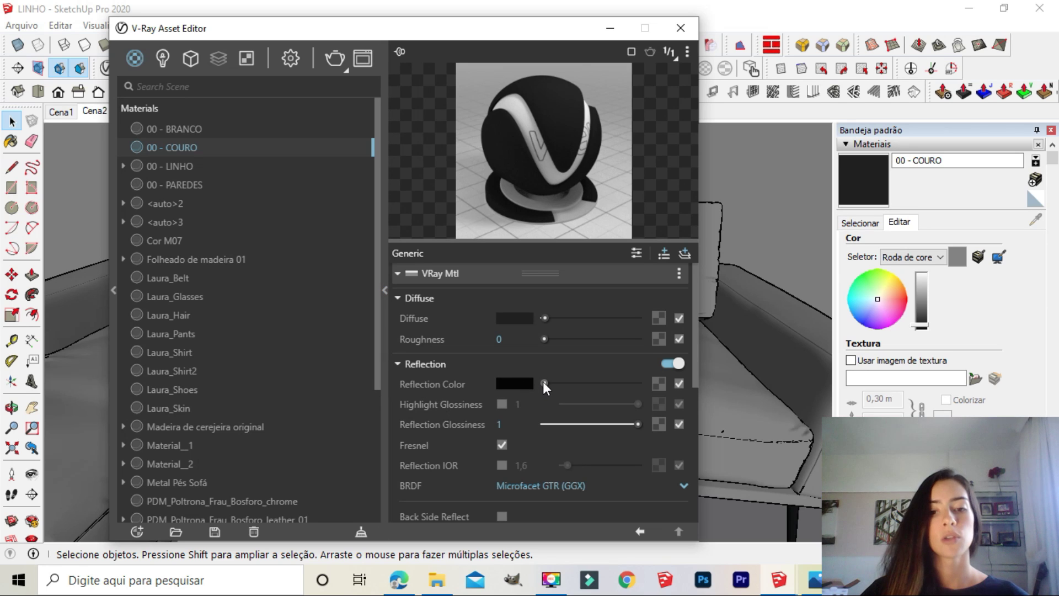
pyautogui.moveTo(544, 383); pyautogui.dragTo(638, 382)
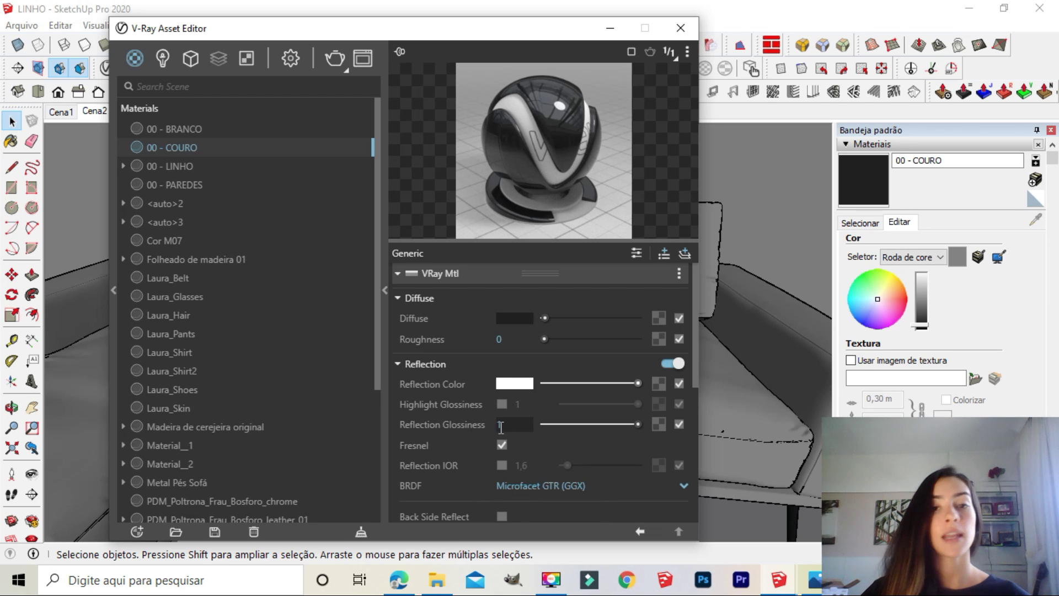
# Step: Try a reflection glossiness of 0,5 and return the value to 1
pyautogui.doubleClick(500, 425)
pyautogui.write('0,')
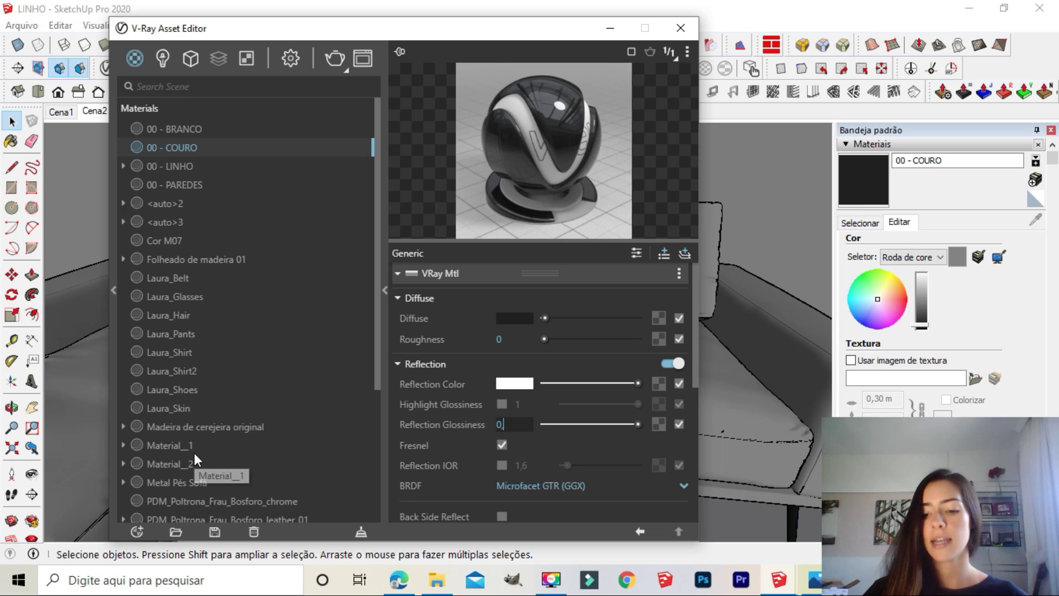
pyautogui.write('5')
pyautogui.press('Return')
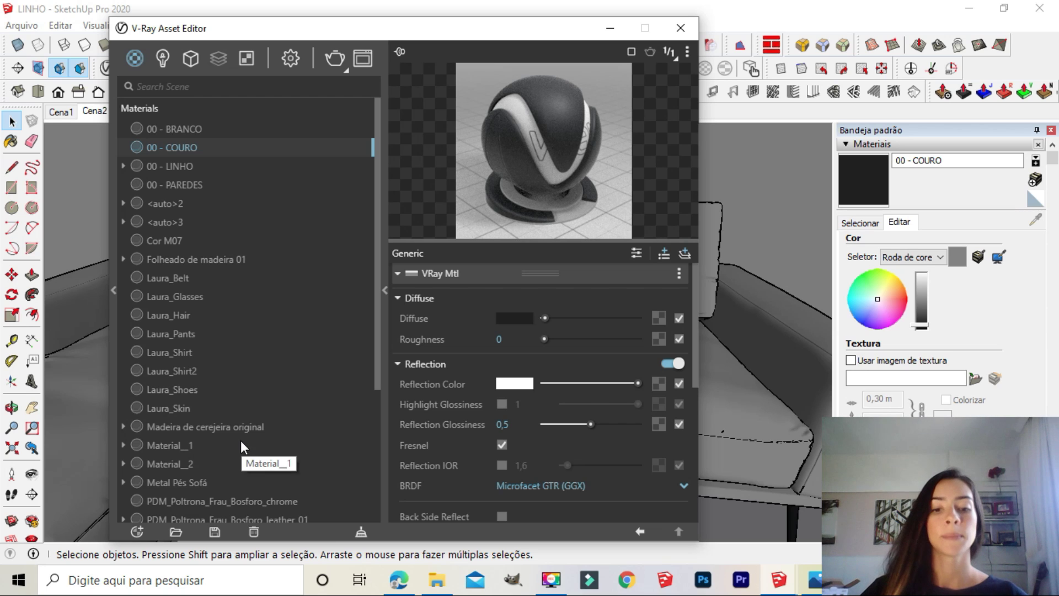
pyautogui.moveTo(522, 424); pyautogui.dragTo(254, 426)
pyautogui.press('BackSpace')
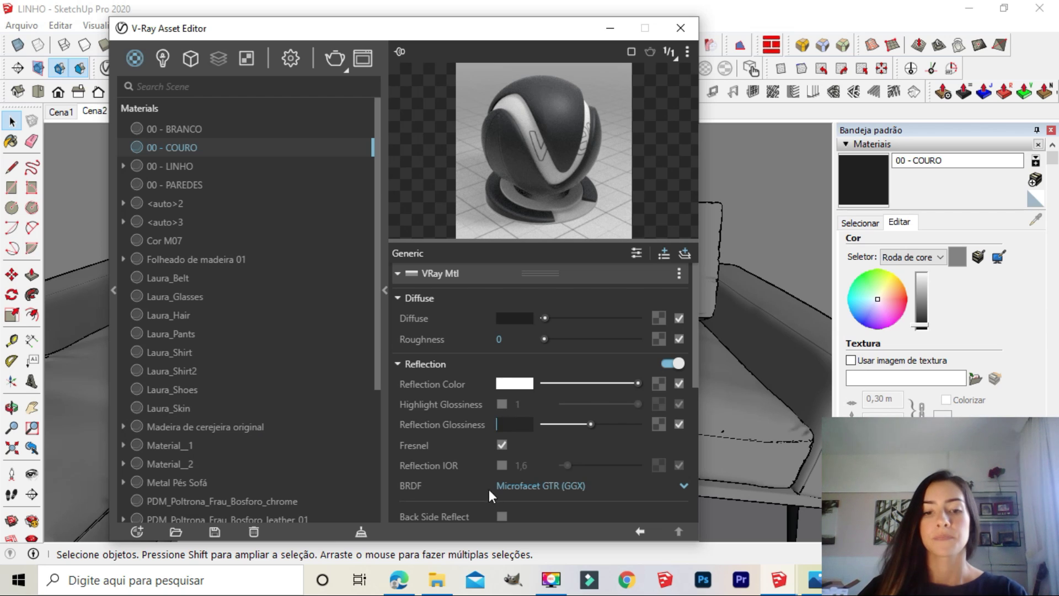
pyautogui.click(595, 446)
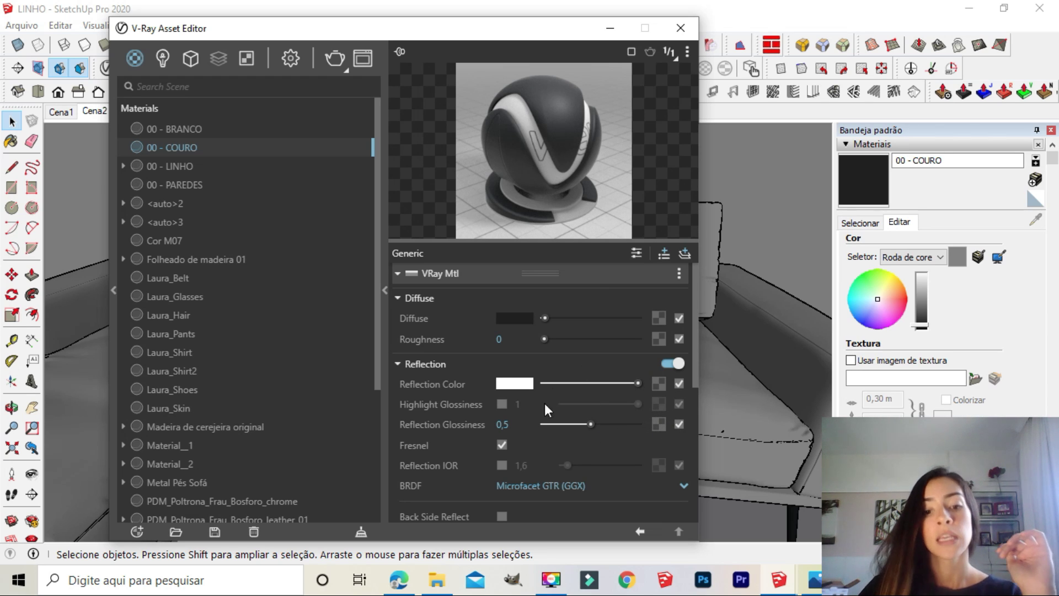
pyautogui.moveTo(591, 425); pyautogui.dragTo(639, 425)
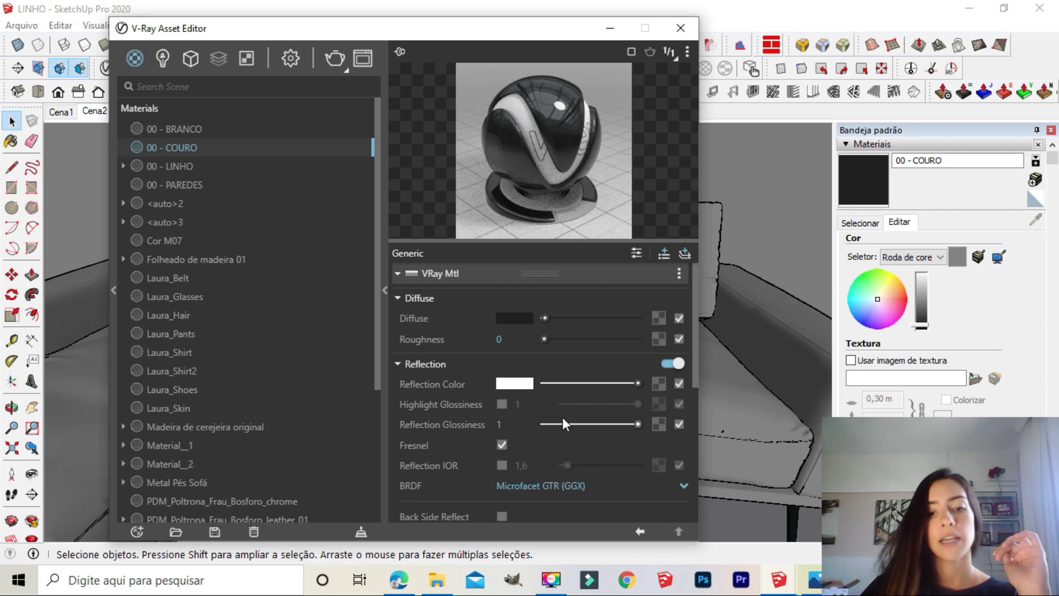
# Step: Assign a Color Correction map to the reflection glossiness and load the COURO TIPO 2 bitmap from the DIRTY folder as its input
pyautogui.click(659, 427)
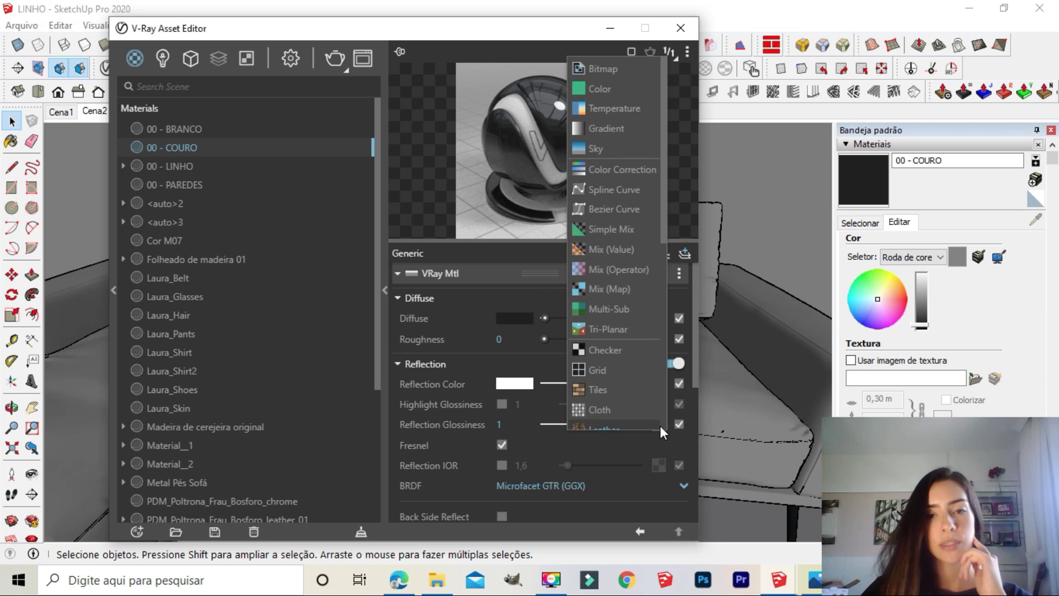
pyautogui.click(612, 179)
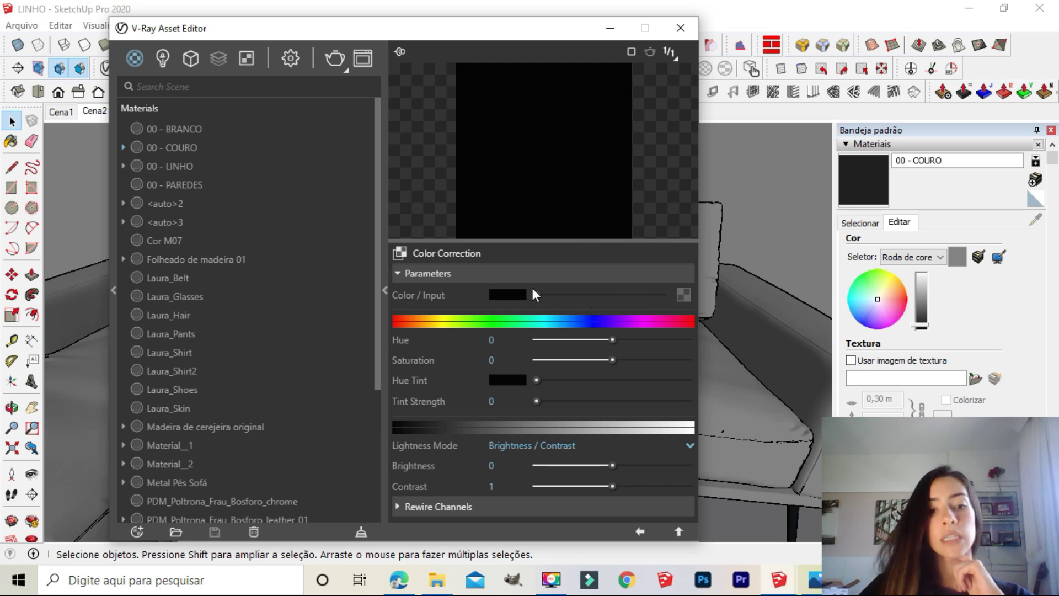
pyautogui.click(684, 294)
pyautogui.click(627, 68)
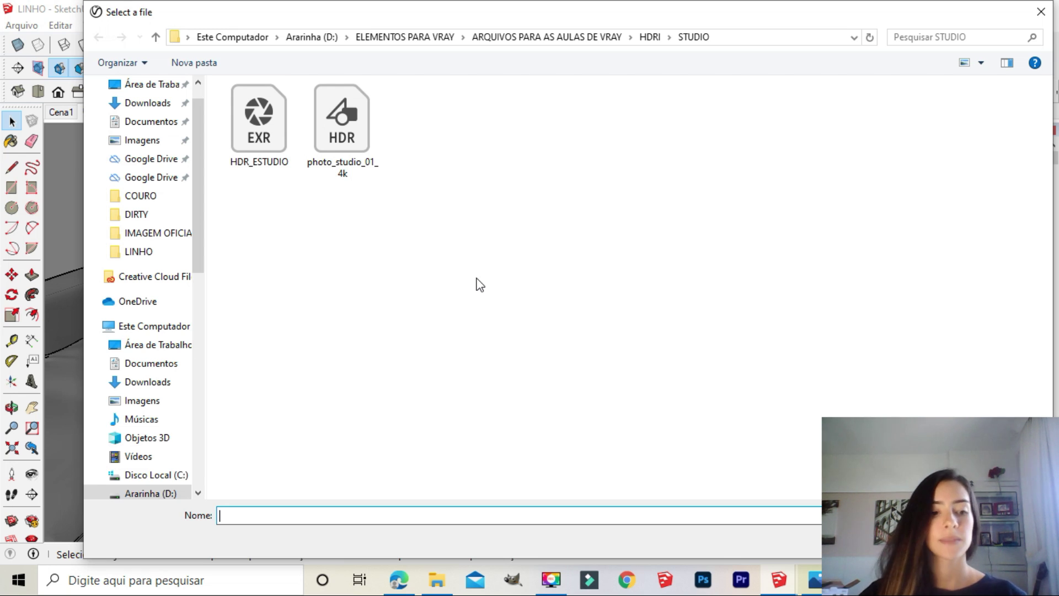
pyautogui.click(150, 216)
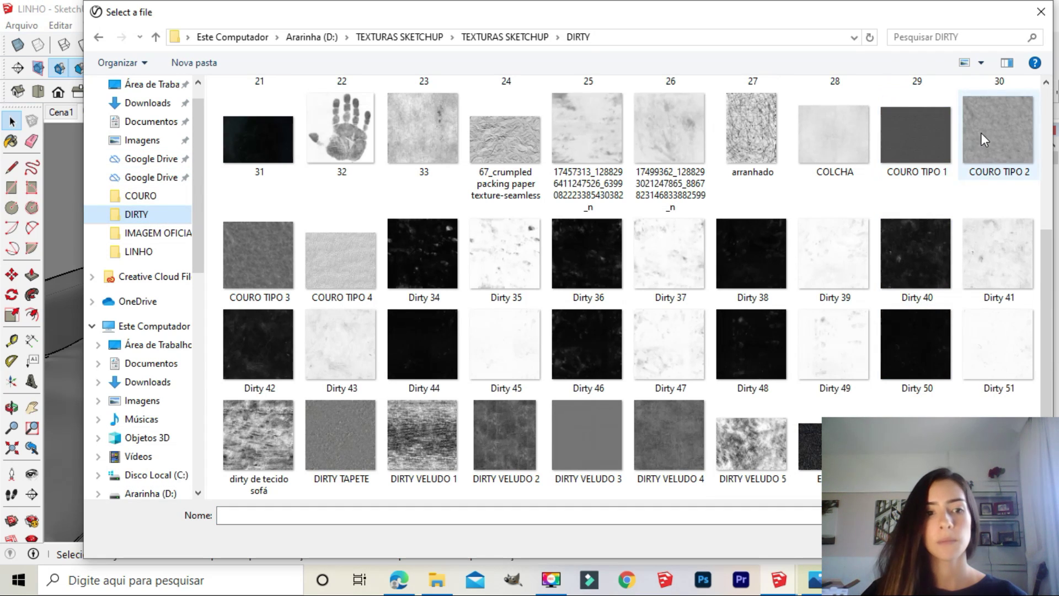
pyautogui.click(997, 139)
pyautogui.press('Return')
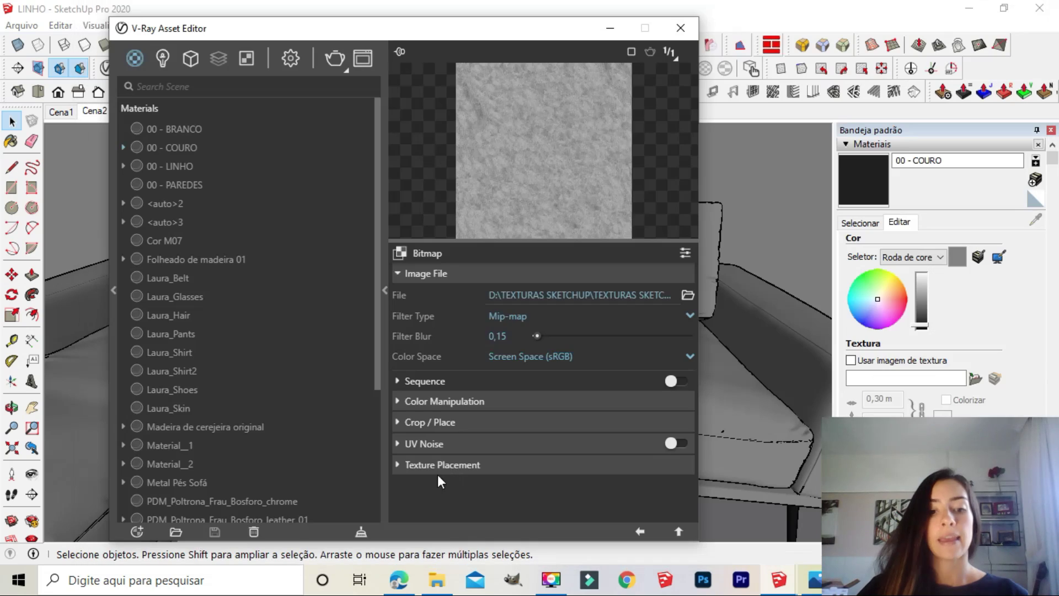
# Step: Change the Color Correction's lightness mode to Gain / Gamma / Lift and raise the gain to 1,67
pyautogui.click(640, 530)
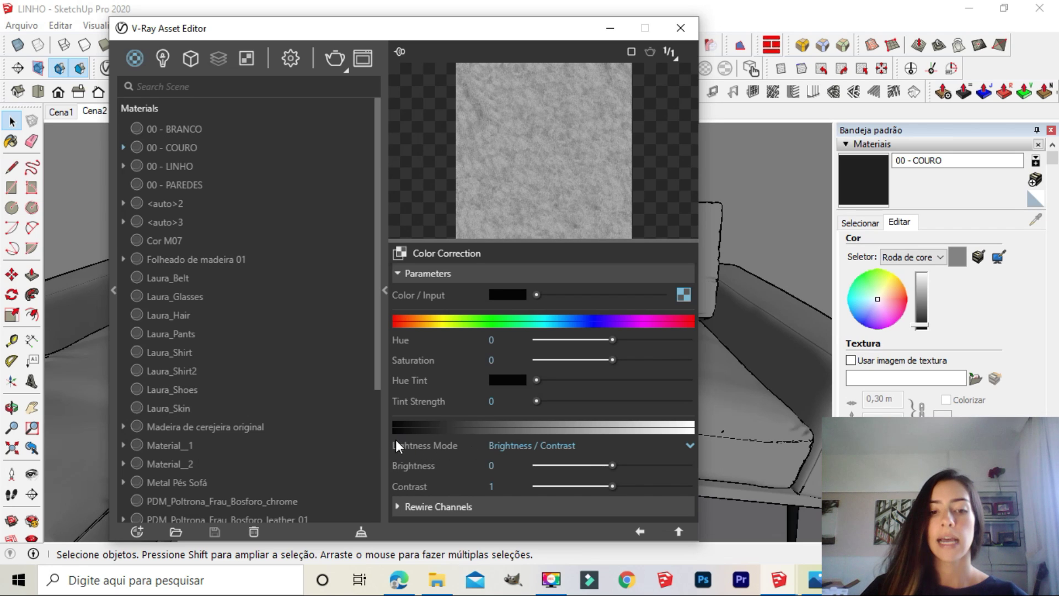
pyautogui.click(528, 444)
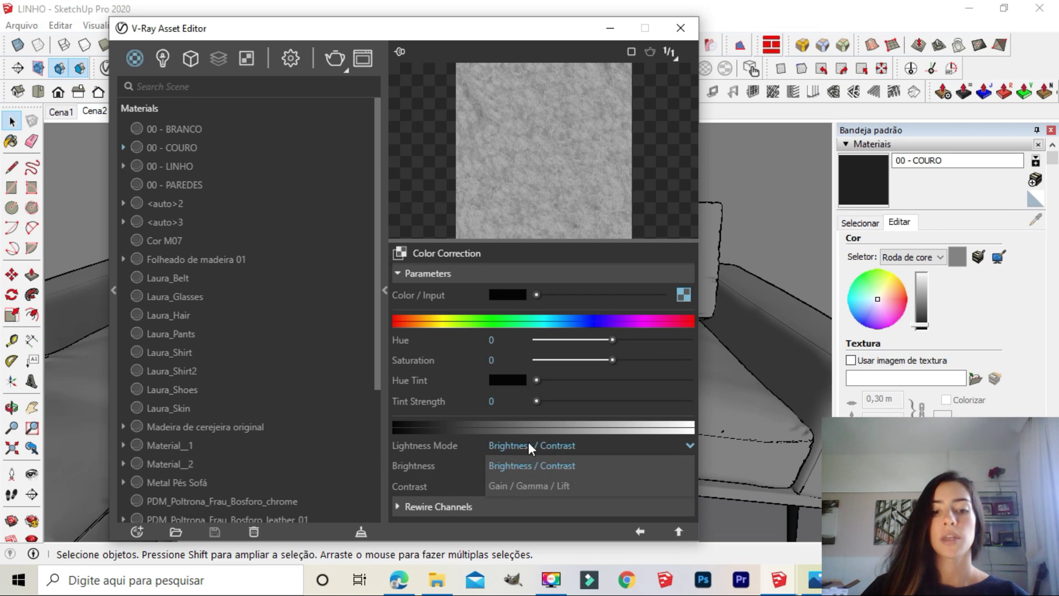
pyautogui.click(522, 484)
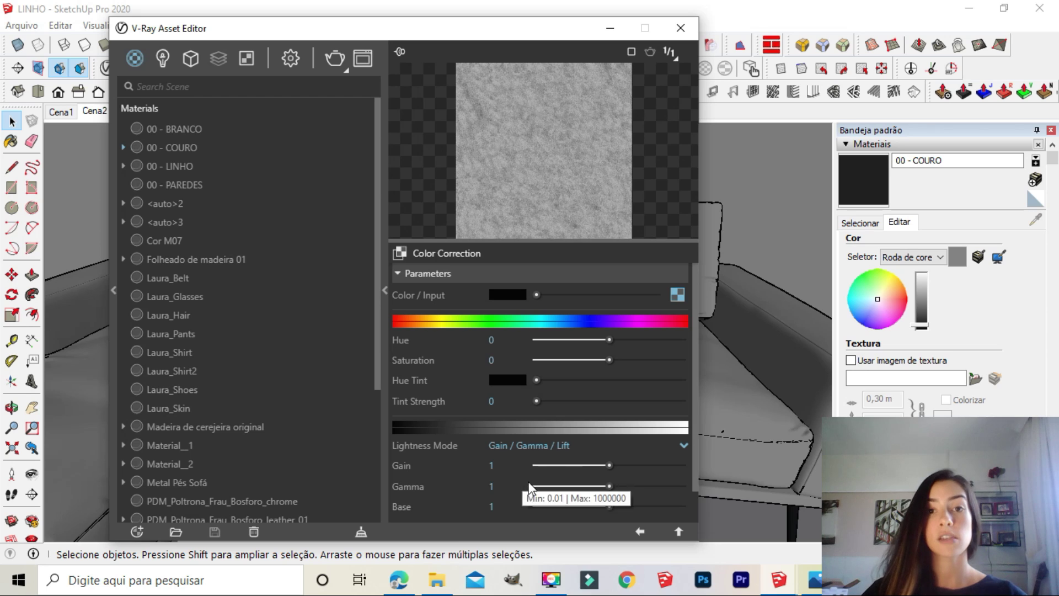
pyautogui.moveTo(609, 466); pyautogui.dragTo(657, 478)
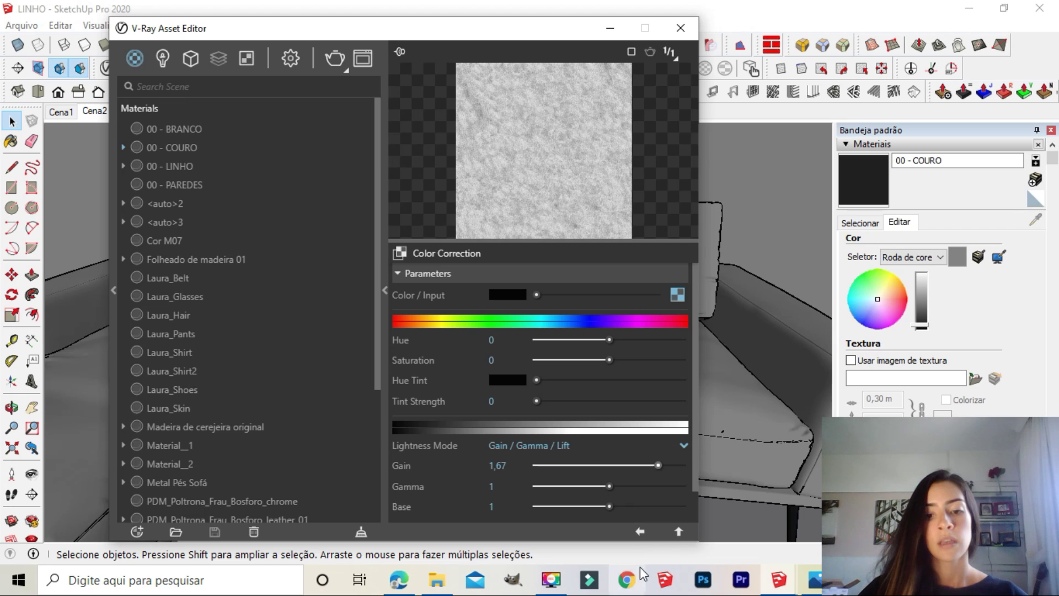
pyautogui.click(640, 530)
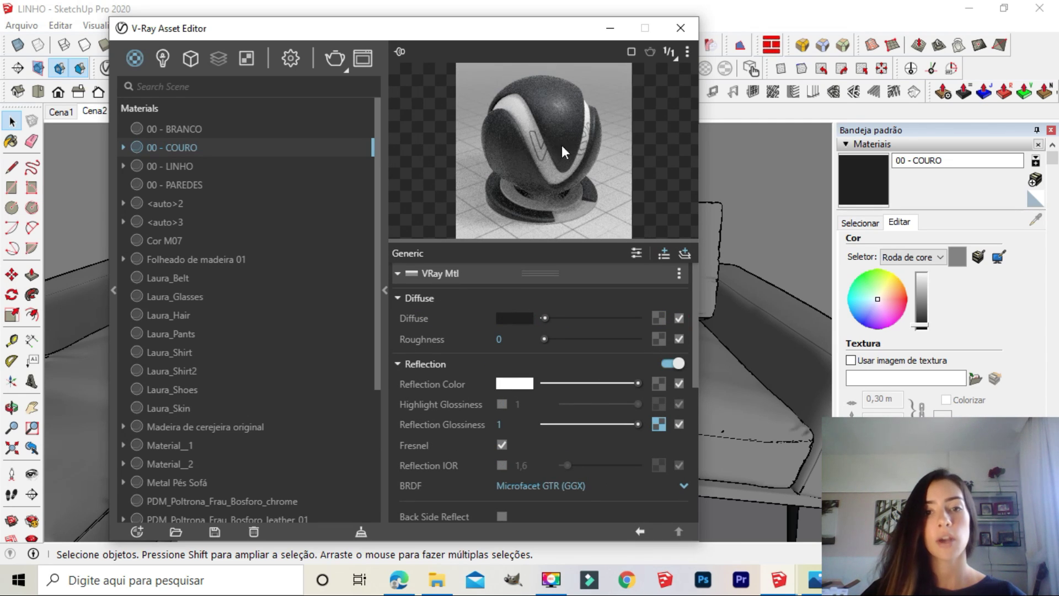
# Step: Switch the material preview to the draped cloth and set the glossiness Color Correction to gain 1,8 and gamma 1,3
pyautogui.click(686, 51)
pyautogui.click(604, 91)
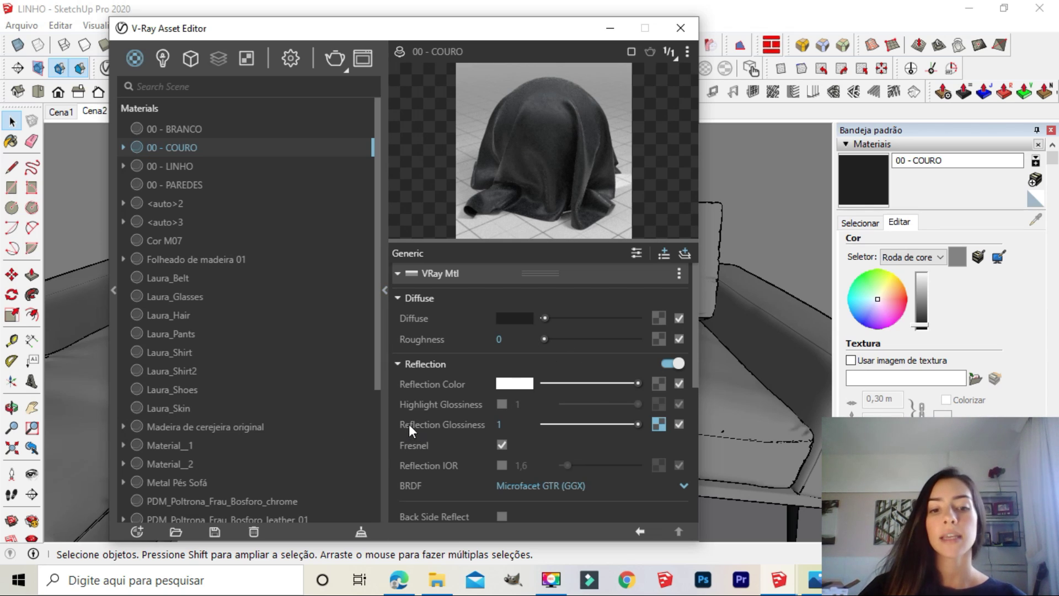
pyautogui.click(664, 425)
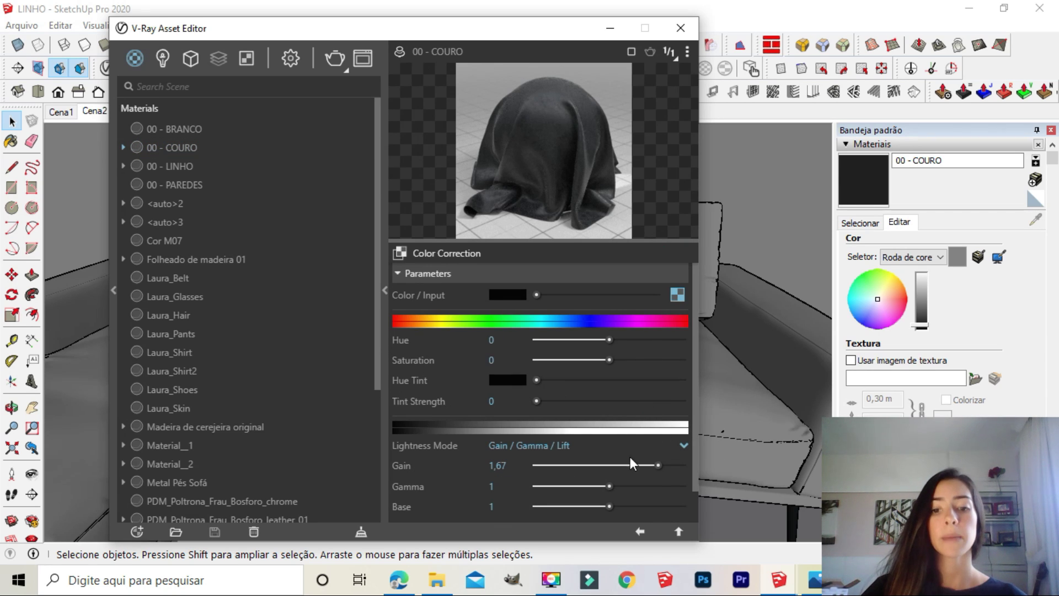
pyautogui.moveTo(657, 465); pyautogui.dragTo(667, 468)
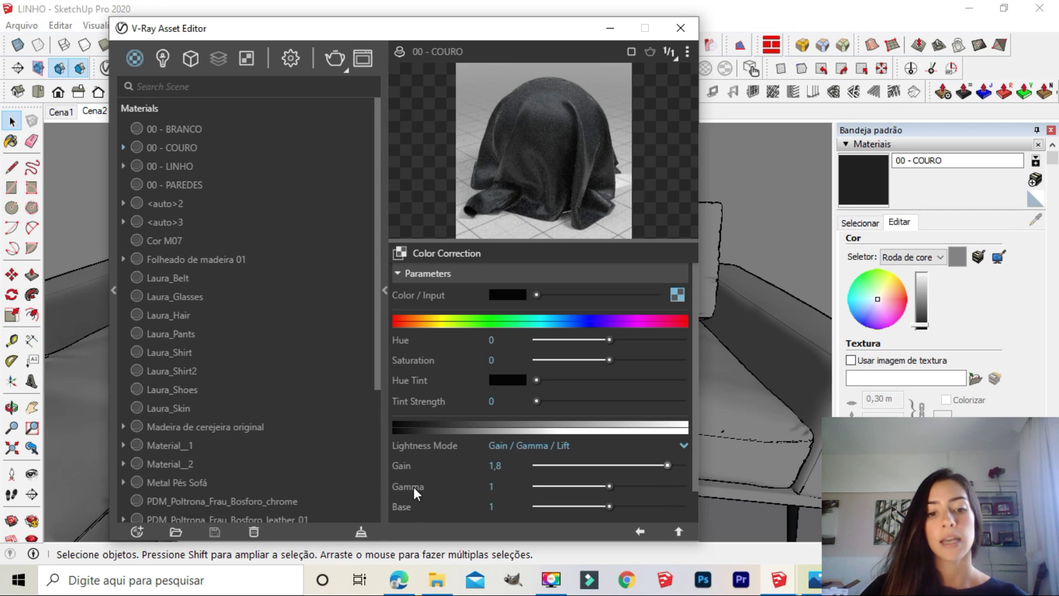
pyautogui.moveTo(609, 485); pyautogui.dragTo(631, 489)
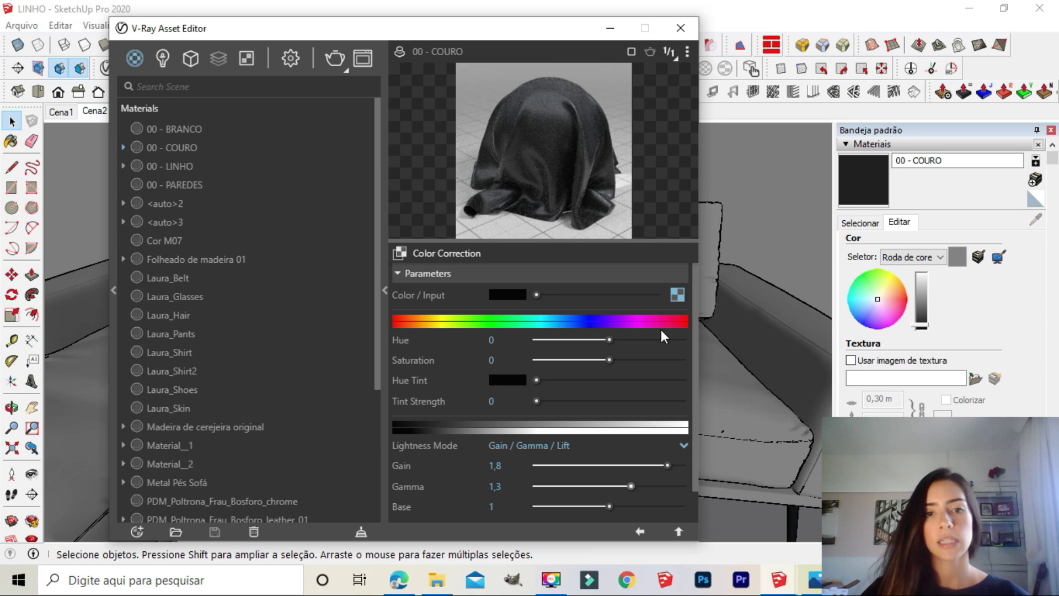
pyautogui.click(641, 532)
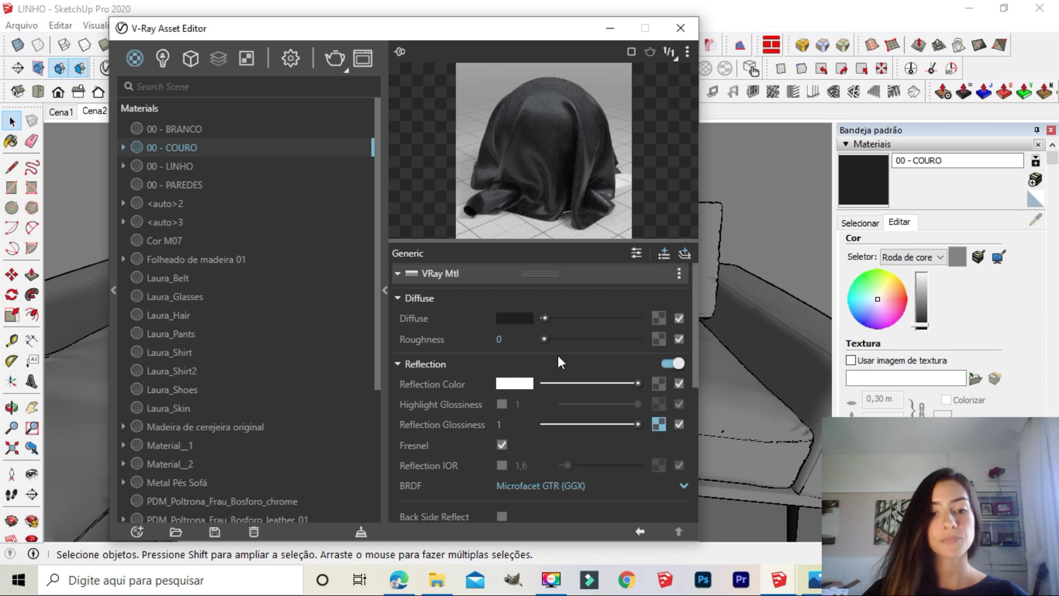
# Step: Enable Glossy Fresnel for the reflection and load the COURO TIPO 2 bitmap as the material's bump map
pyautogui.scroll(-3, 450, 294)
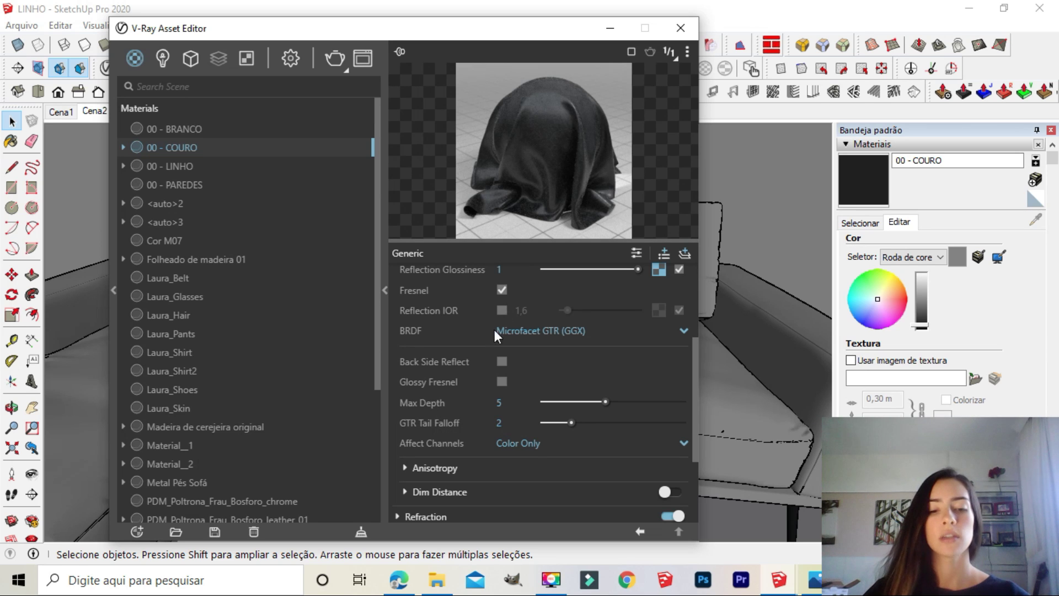
pyautogui.click(501, 381)
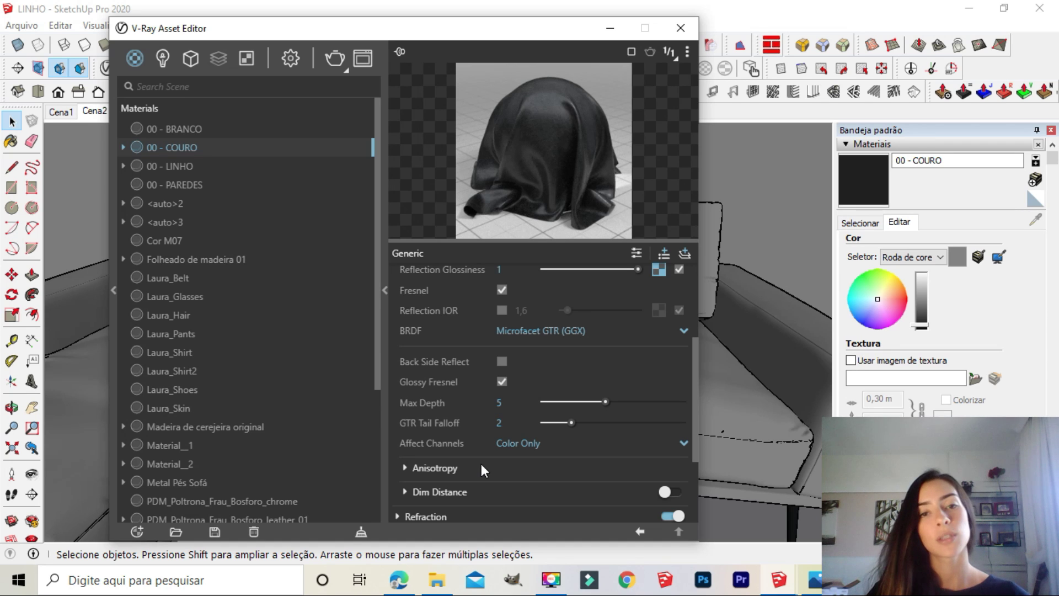
pyautogui.scroll(-2, 481, 463)
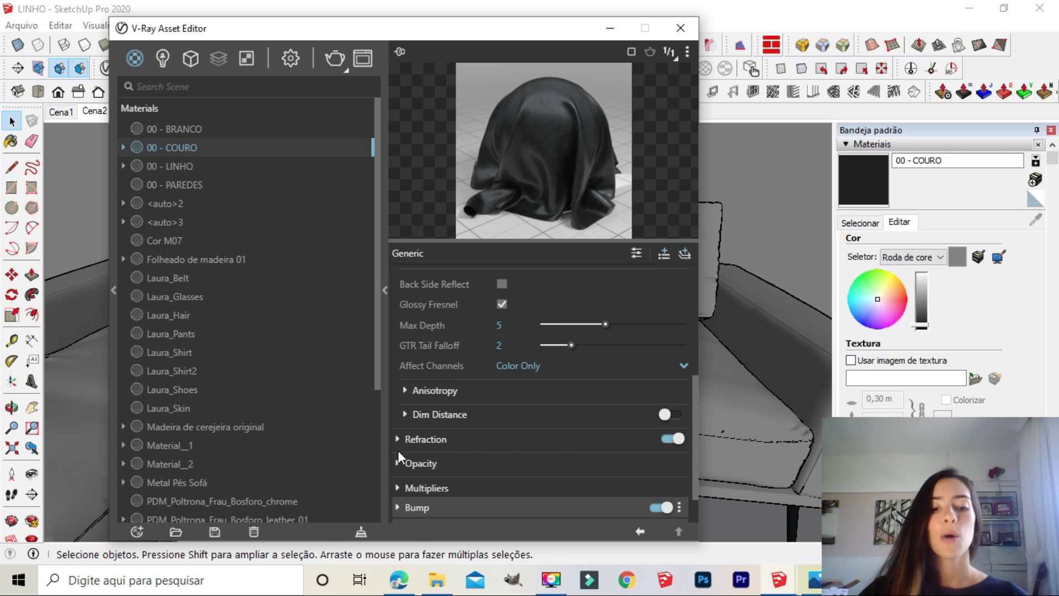
pyautogui.click(412, 511)
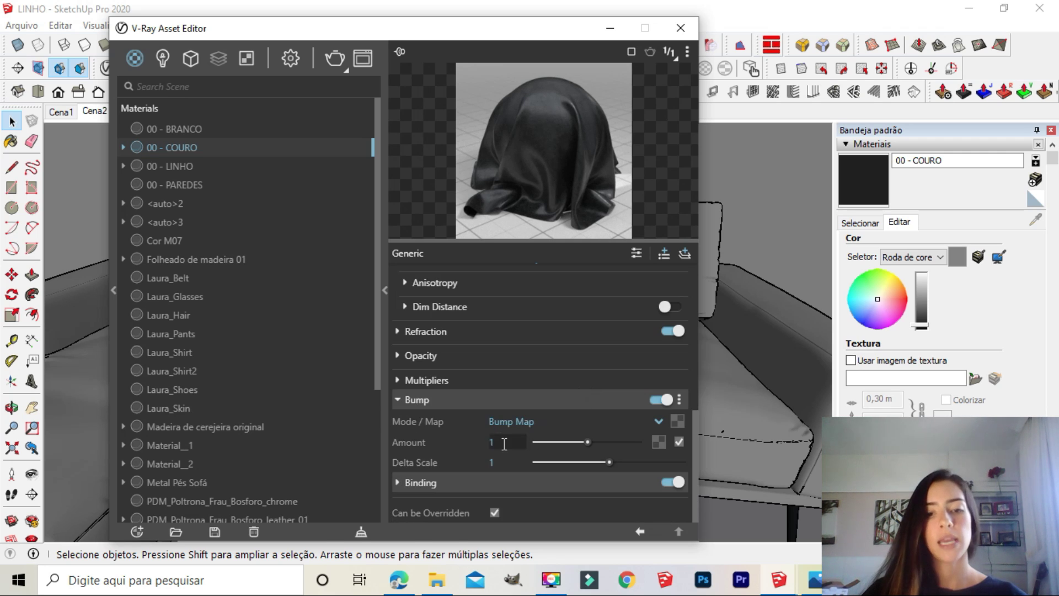
pyautogui.click(678, 420)
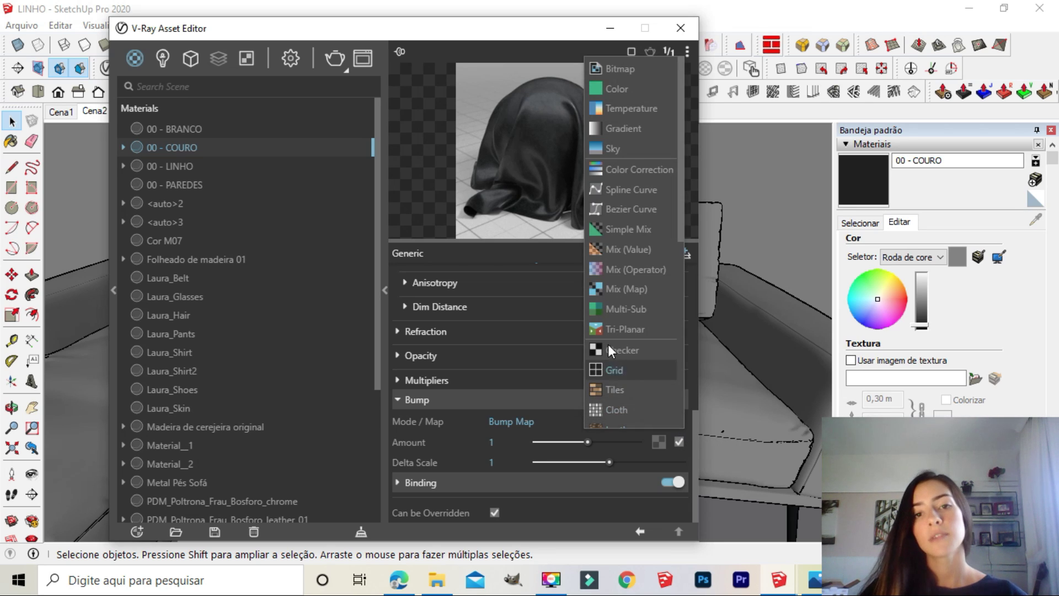
pyautogui.click(606, 65)
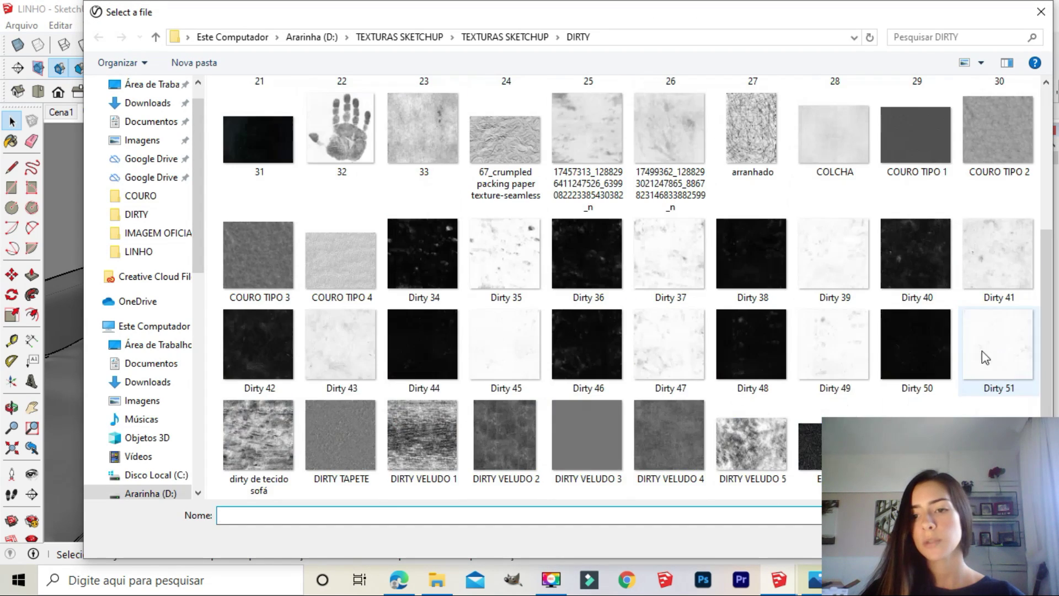
pyautogui.scroll(-3, 982, 351)
pyautogui.doubleClick(982, 134)
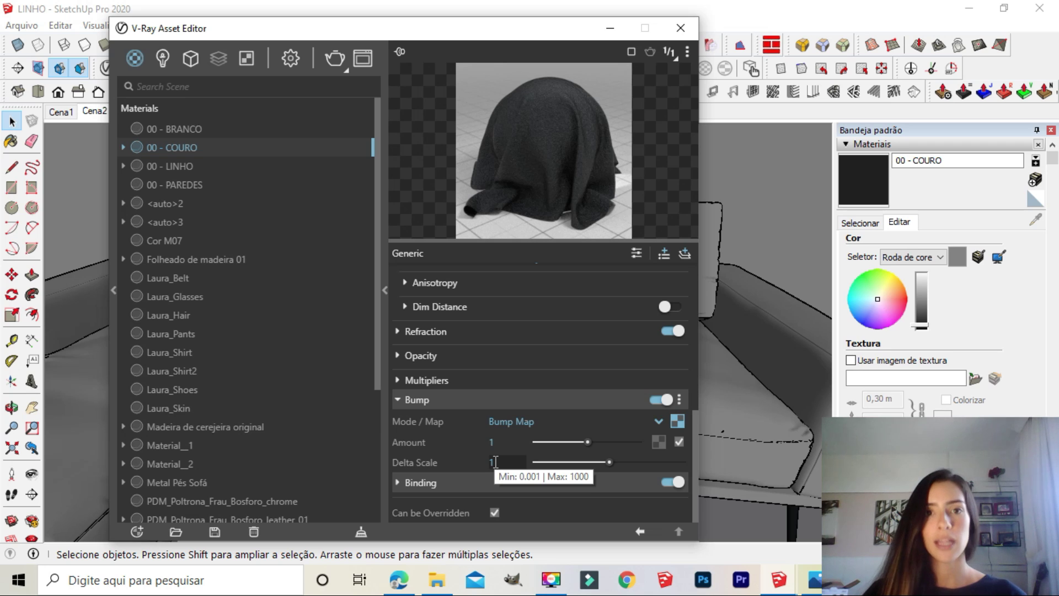
# Step: Set the bump amount to 0,1 and close the V-Ray Asset Editor
pyautogui.moveTo(489, 443); pyautogui.dragTo(544, 464)
pyautogui.press('BackSpace')
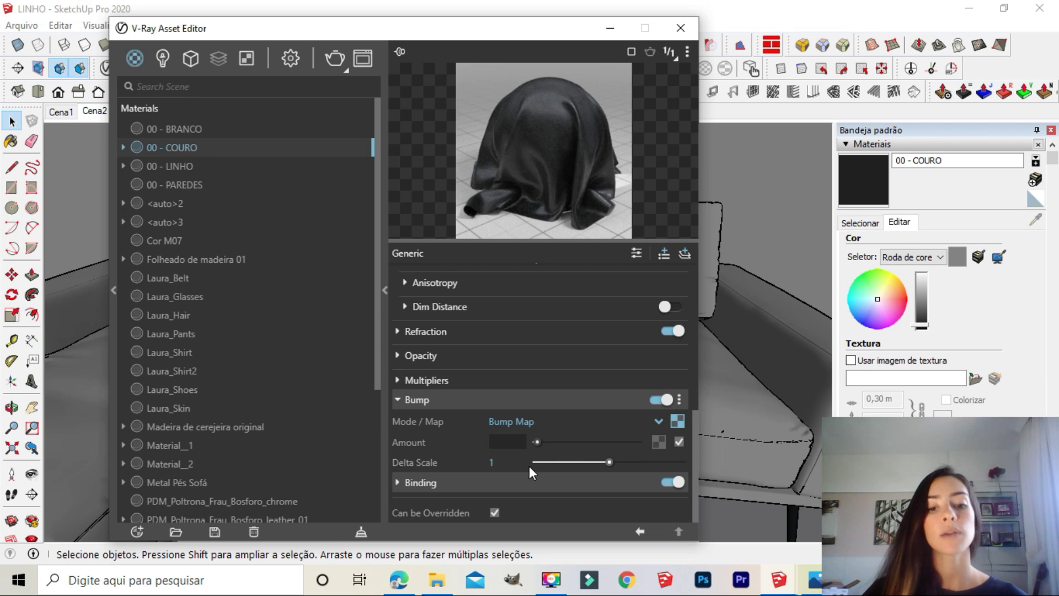
pyautogui.write('0,1')
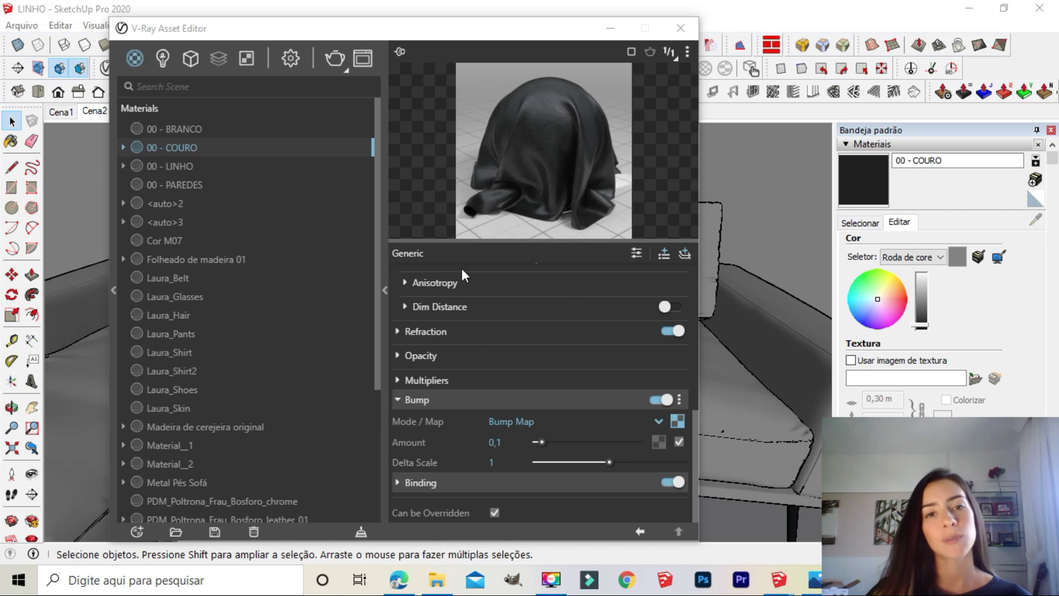
pyautogui.click(680, 27)
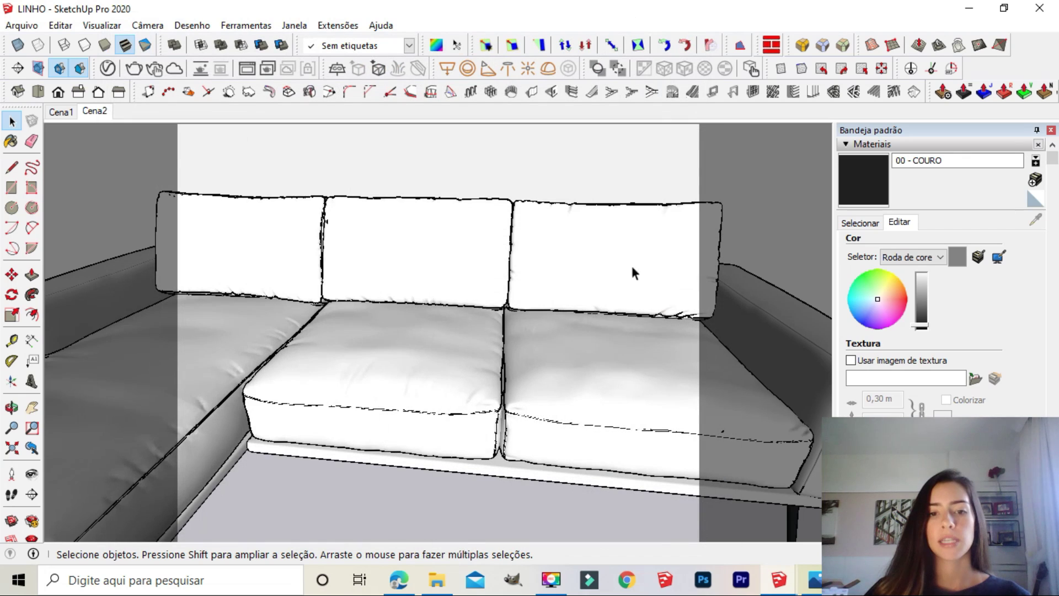
# Step: Select the sofa and paint it with the 00 - COURO material
pyautogui.click(401, 295)
pyautogui.scroll(-3, 402, 331)
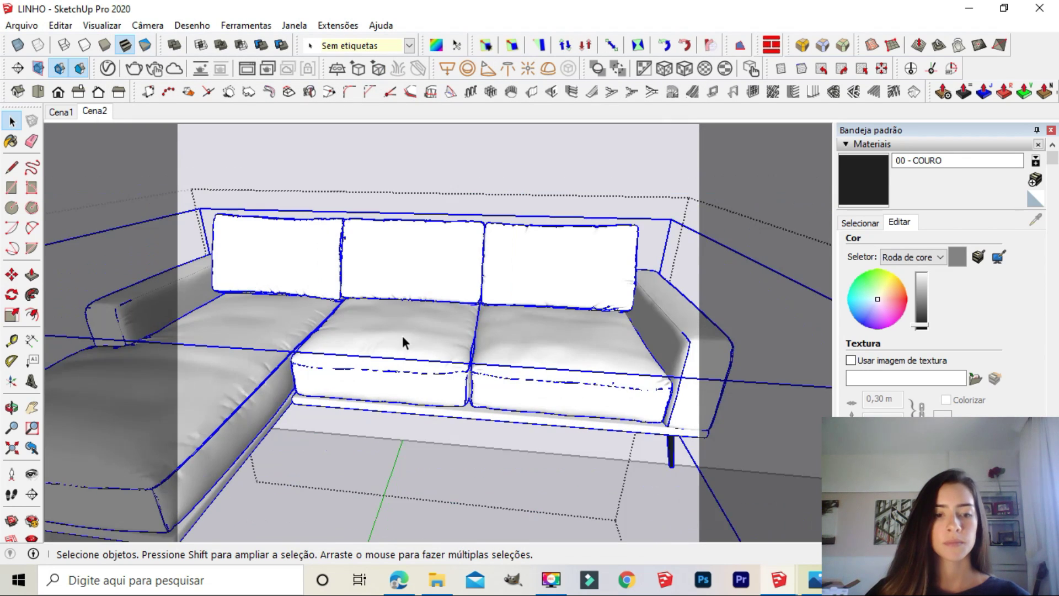
pyautogui.press('b')
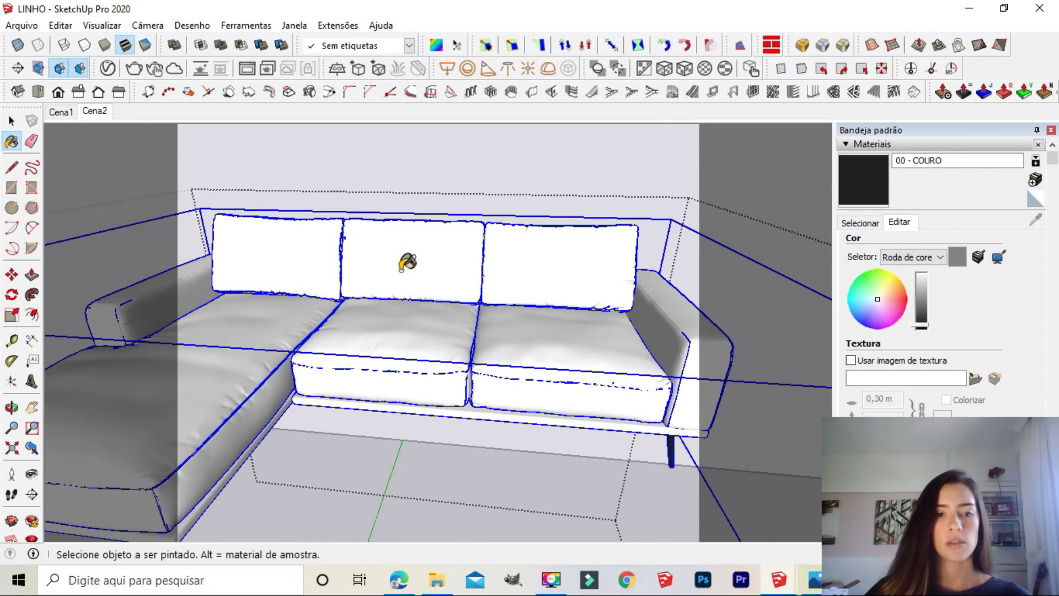
pyautogui.click(402, 268)
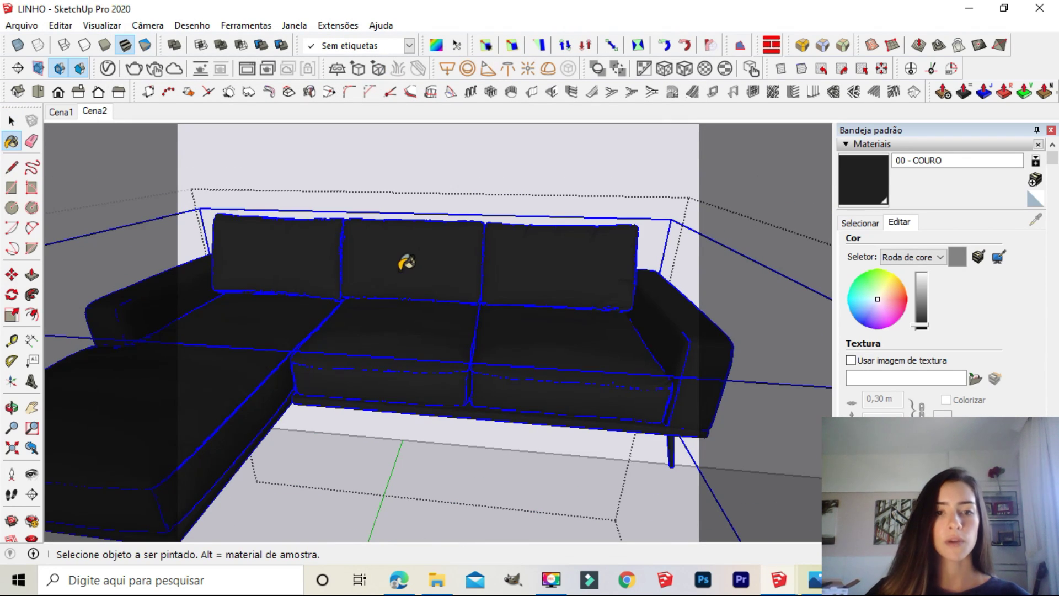
# Step: Inspect the painted sofa's cushions, base and leg for material coverage
pyautogui.press('space')
pyautogui.scroll(2, 416, 328)
pyautogui.scroll(-1, 417, 327)
pyautogui.click(667, 444)
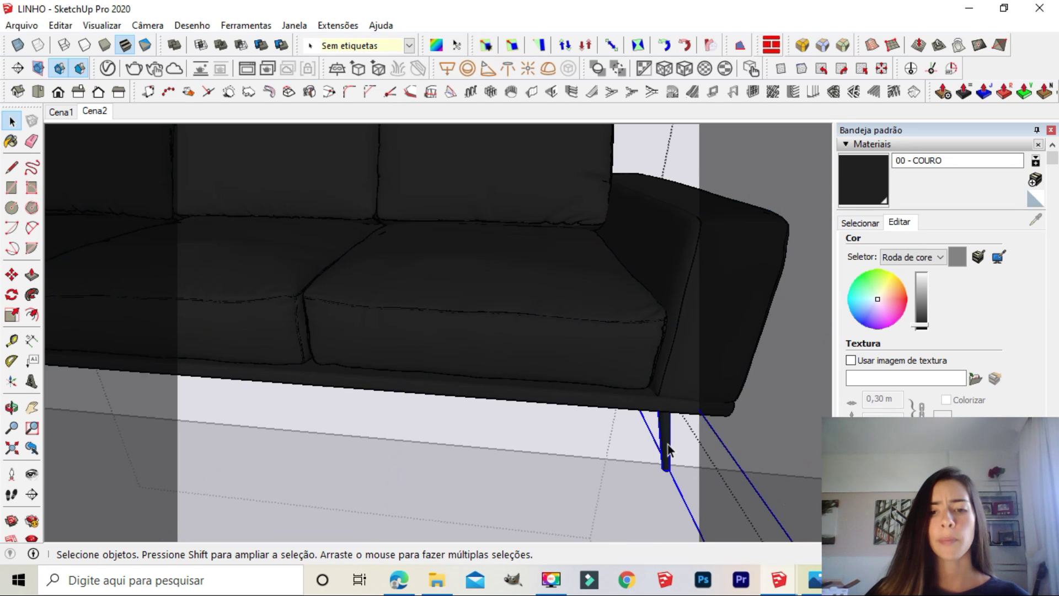
pyautogui.scroll(-5, 667, 445)
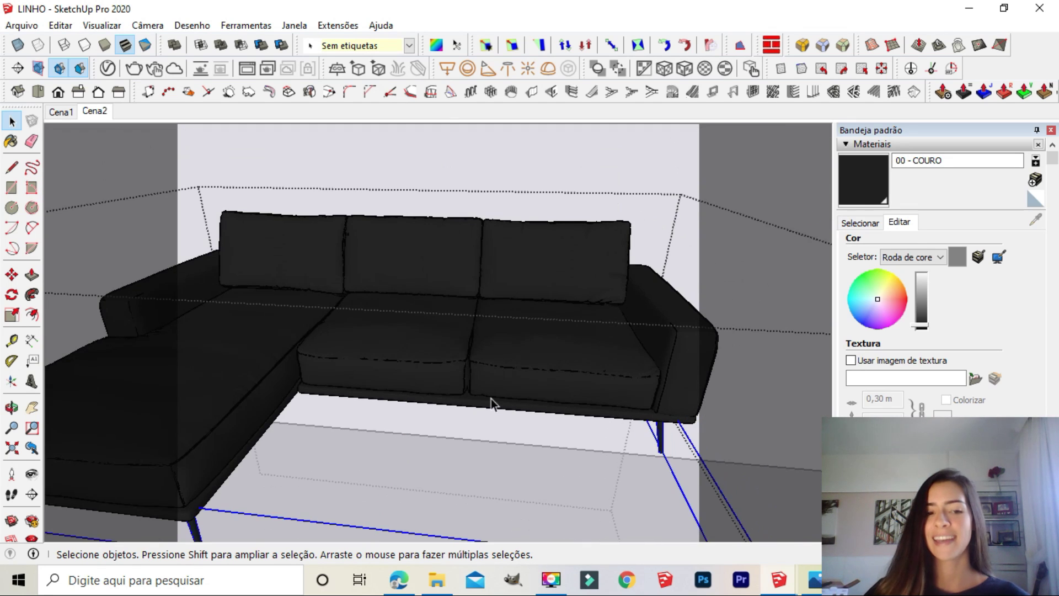
pyautogui.click(436, 414)
pyautogui.scroll(3, 472, 318)
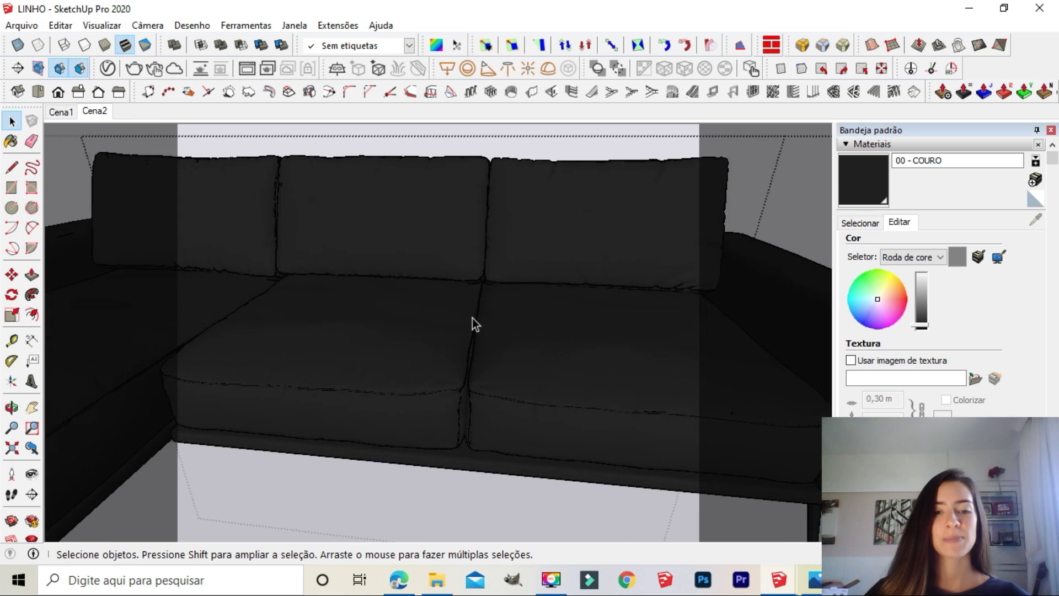
pyautogui.scroll(-3, 472, 318)
pyautogui.scroll(3, 470, 315)
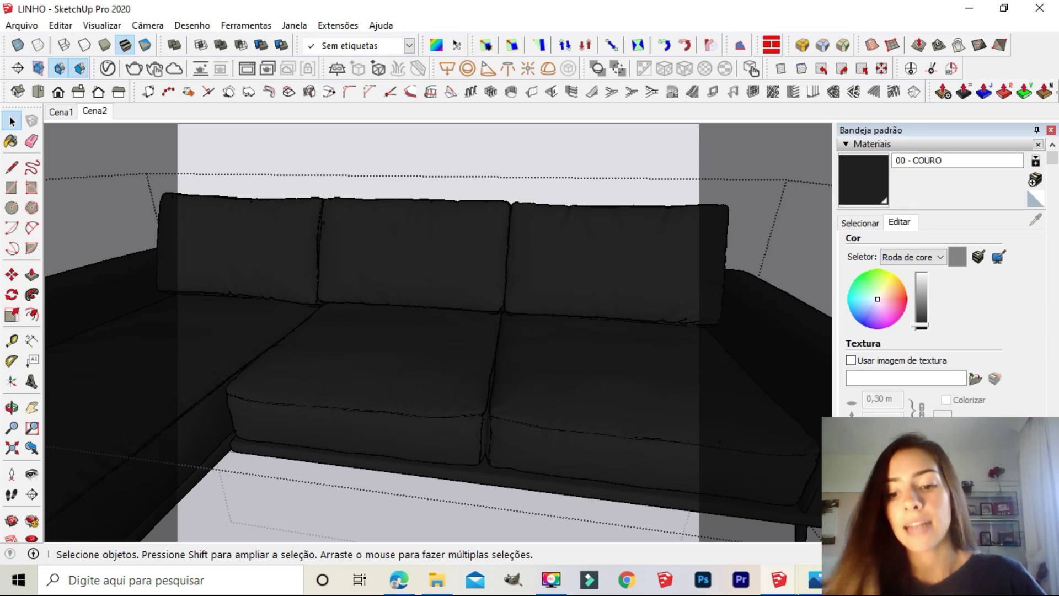
# Step: Reopen the V-Ray Asset Editor and copy the bump map texture of 00 - COURO
pyautogui.moveTo(778, 579)
pyautogui.click(815, 496)
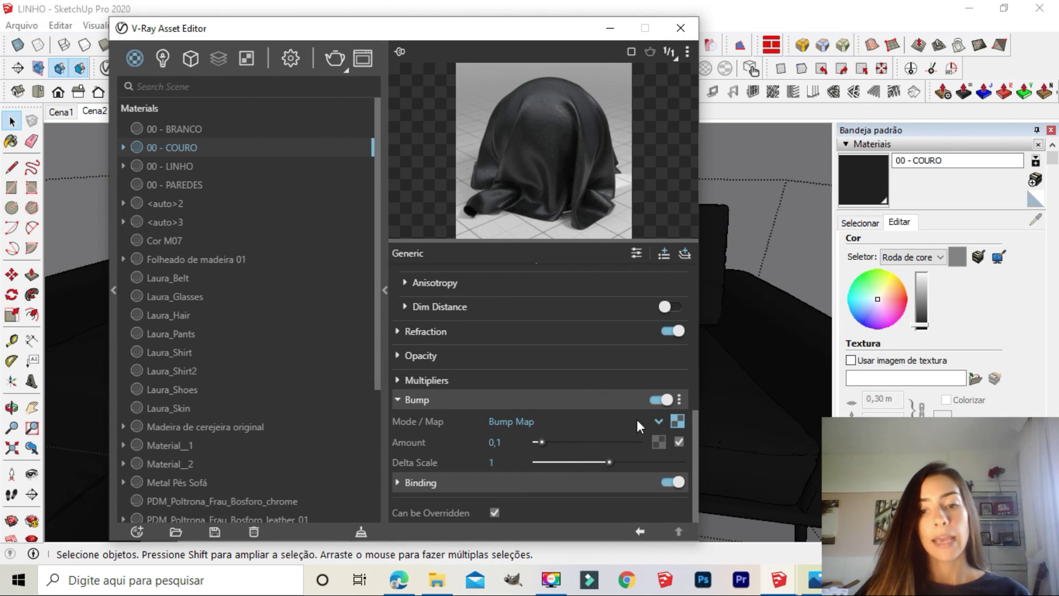
pyautogui.rightClick(677, 422)
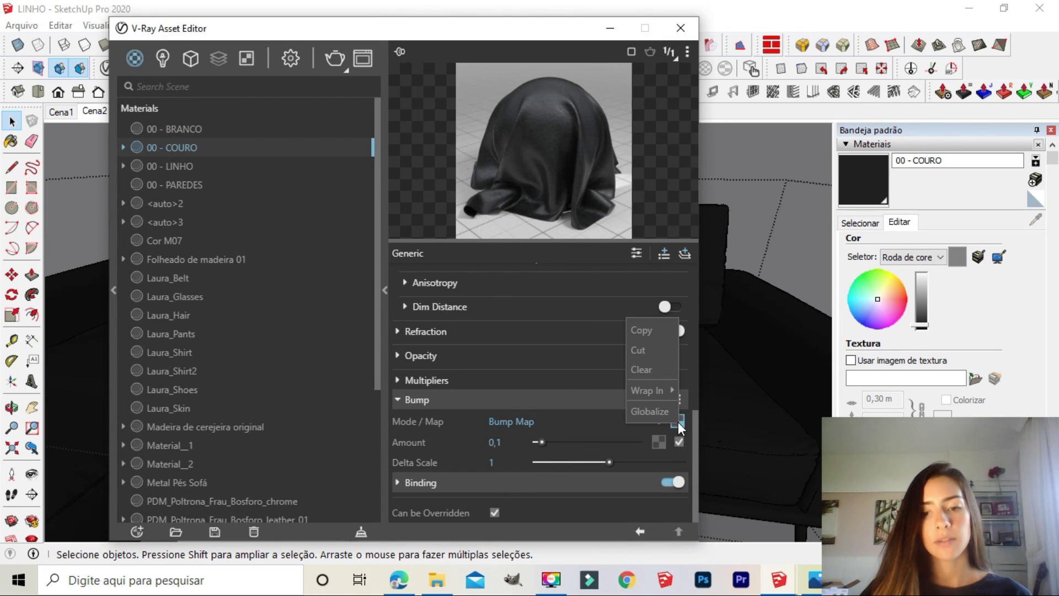
pyautogui.click(656, 330)
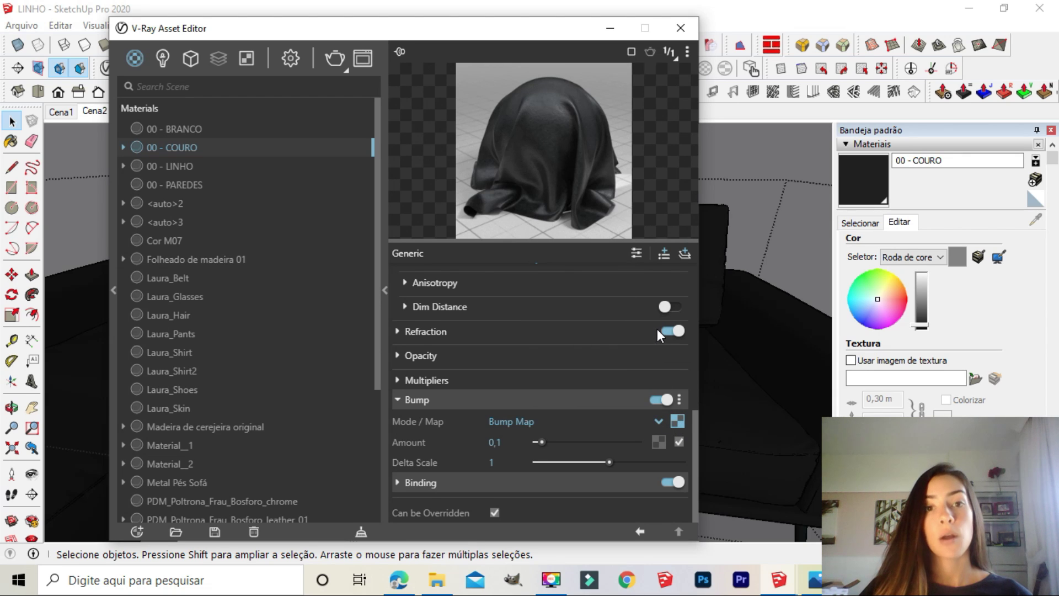
# Step: Set the material's binding texture mode to Custom mode and paste the copied bitmap as a copy into its texture slot
pyautogui.click(419, 486)
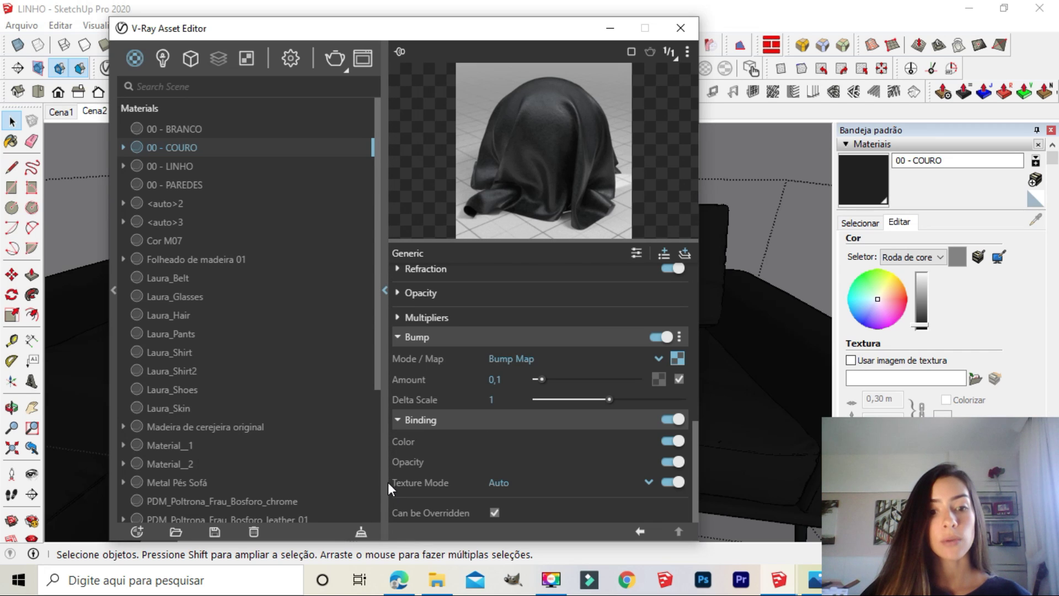
pyautogui.click(490, 482)
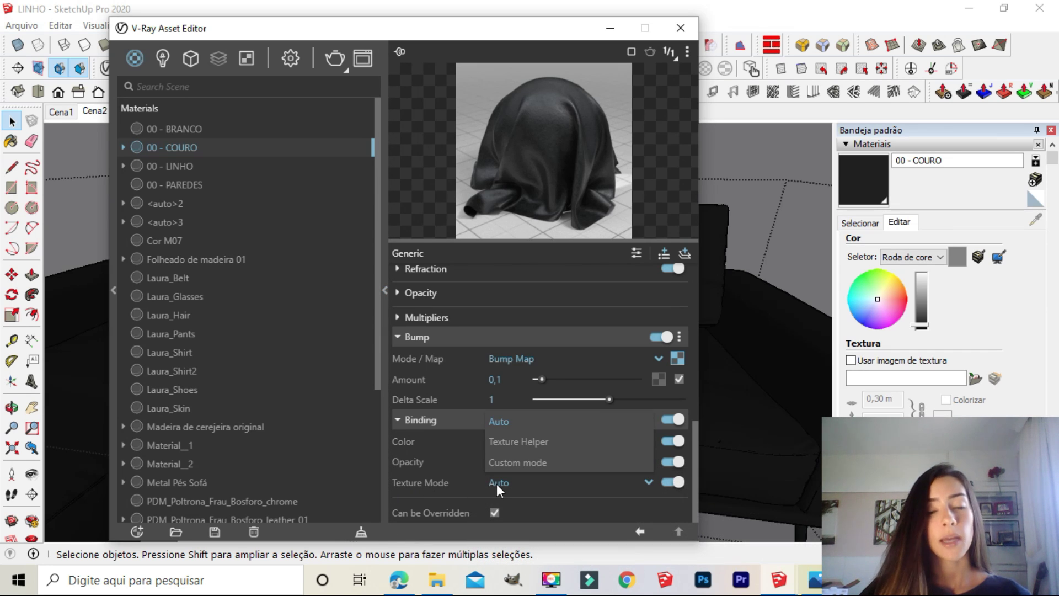
pyautogui.click(516, 462)
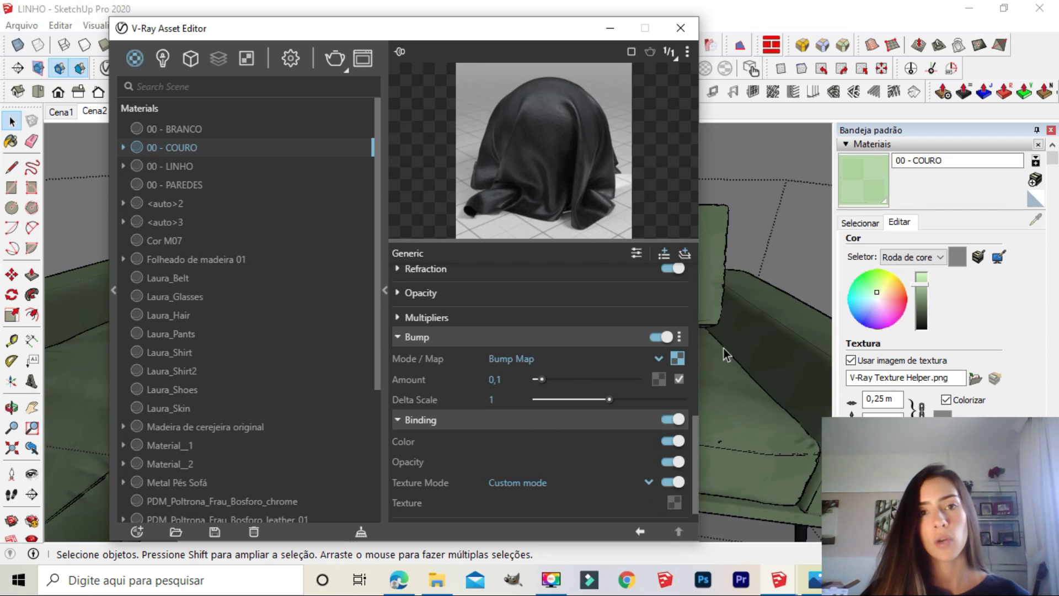
pyautogui.click(670, 502)
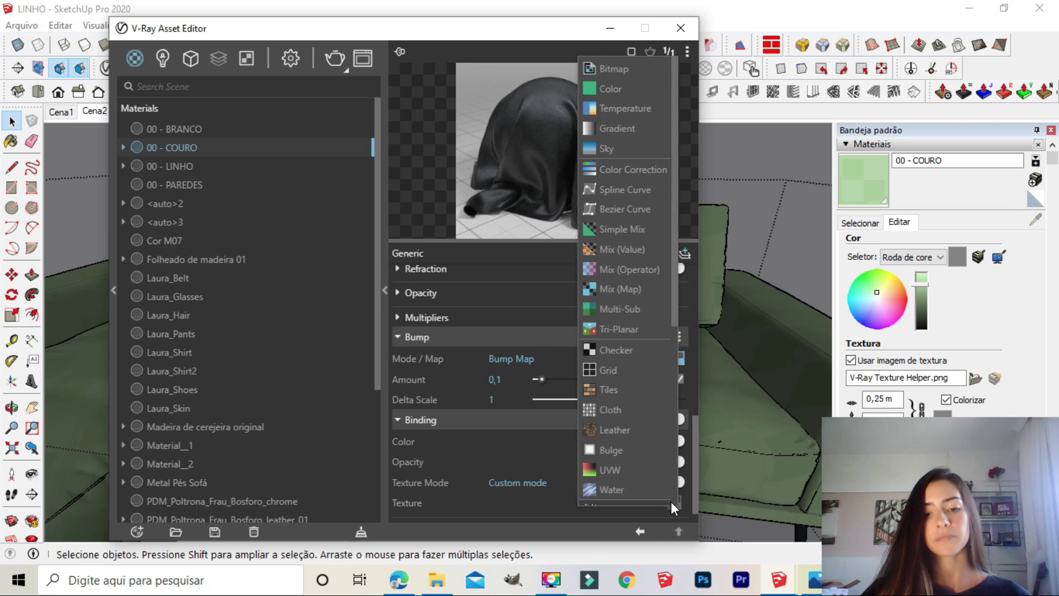
pyautogui.click(667, 504)
pyautogui.rightClick(674, 505)
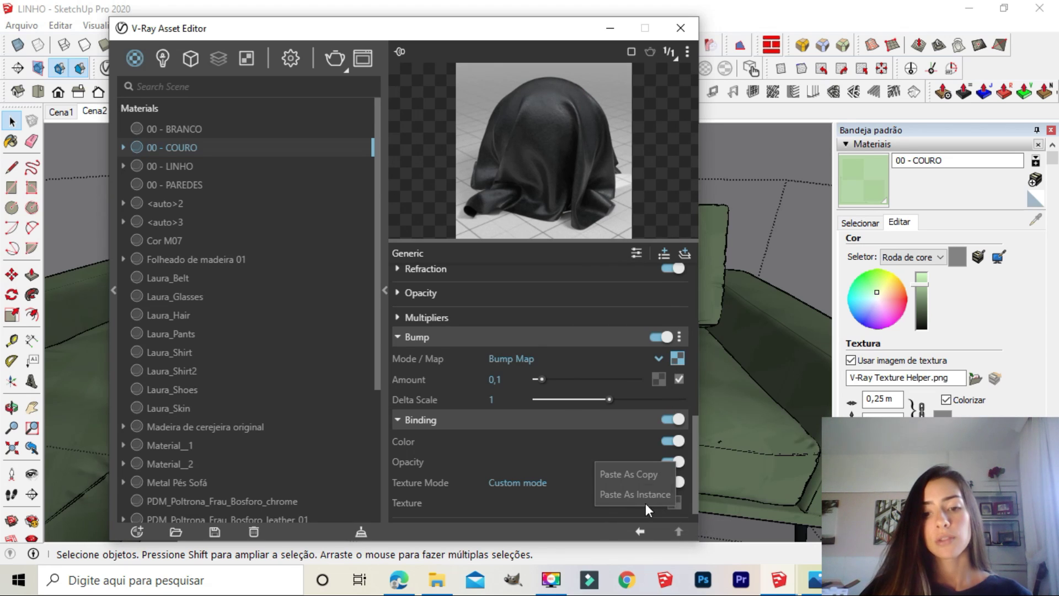
pyautogui.click(643, 474)
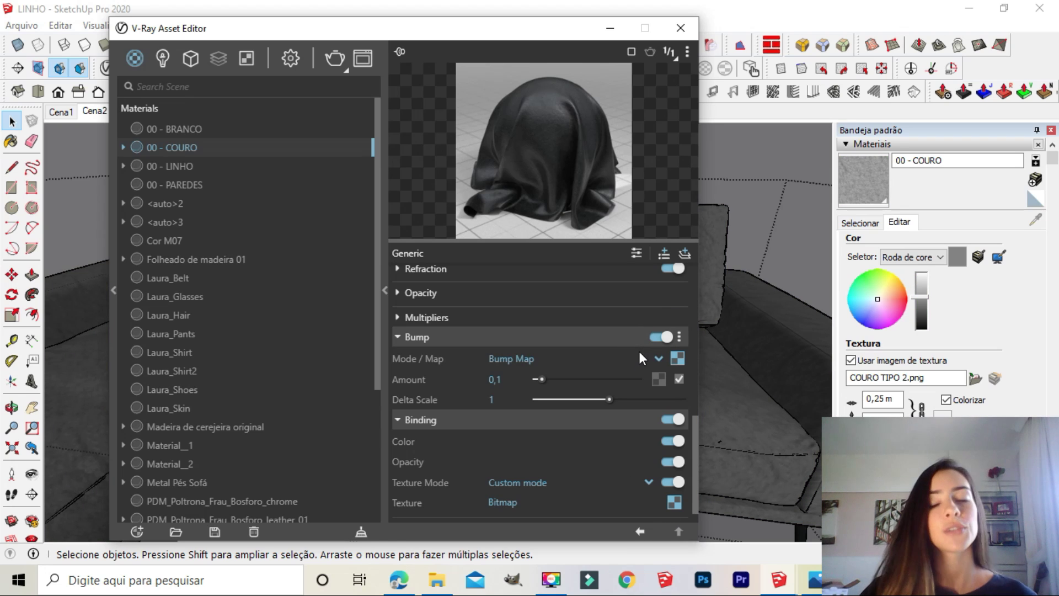
# Step: Minimize the V-Ray Asset Editor and examine the texture's scale closely on the seat cushion
pyautogui.click(611, 29)
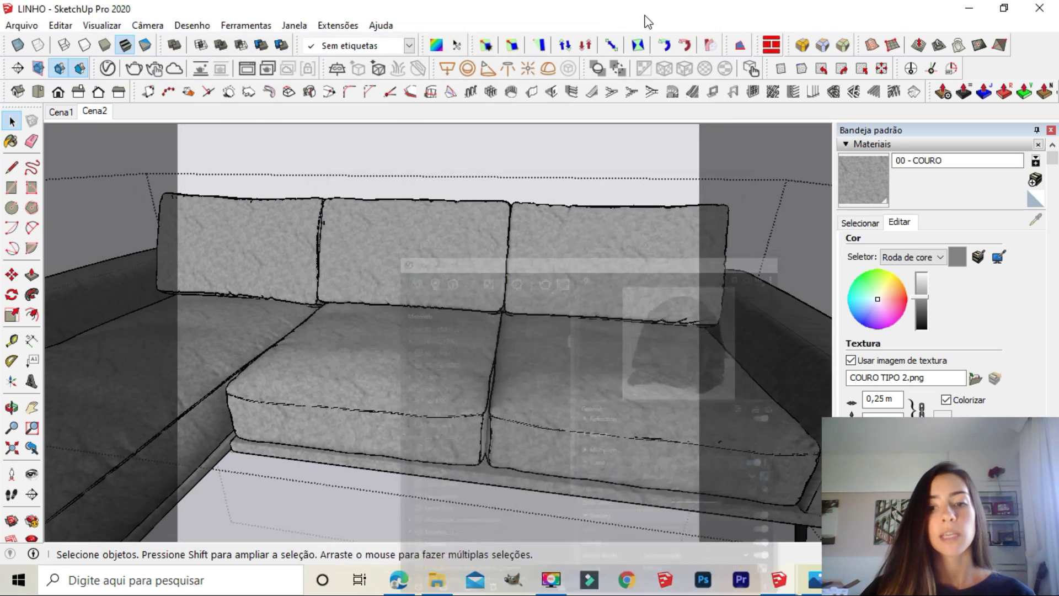
pyautogui.moveTo(424, 379); pyautogui.dragTo(395, 464, button='middle')
pyautogui.scroll(5, 371, 346)
pyautogui.scroll(-4, 369, 349)
pyautogui.scroll(5, 370, 448)
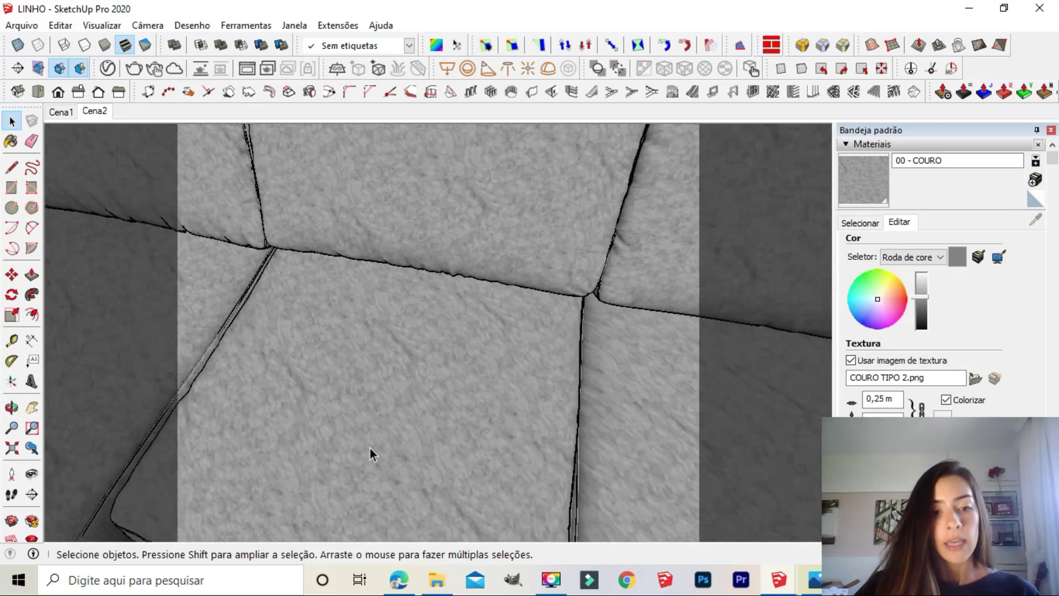
pyautogui.scroll(5, 366, 448)
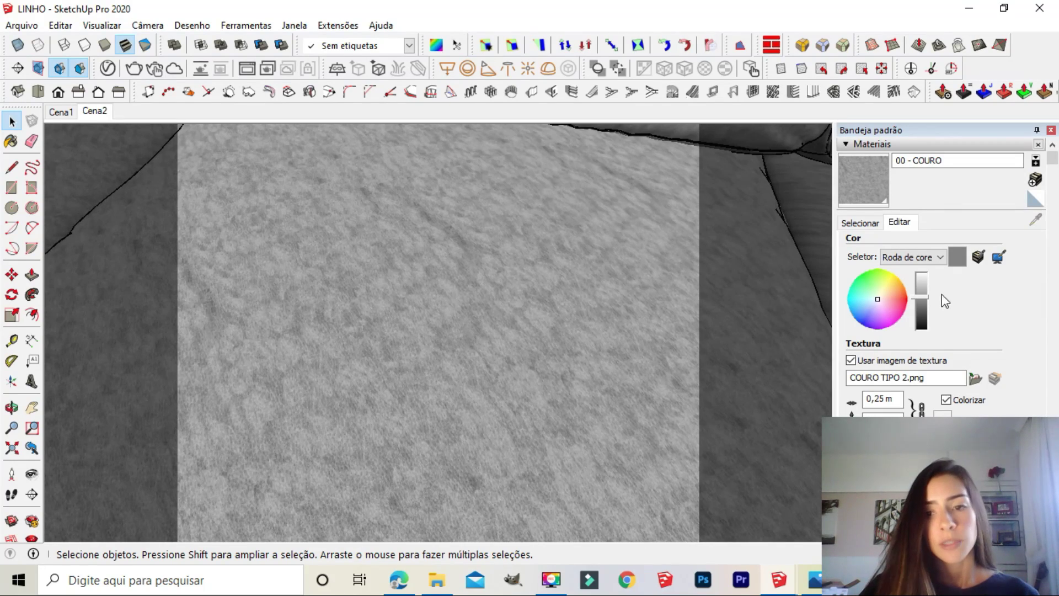
# Step: Try a width of 0,1 m for the COURO TIPO 2 texture and check the pattern on the cushions
pyautogui.click(884, 398)
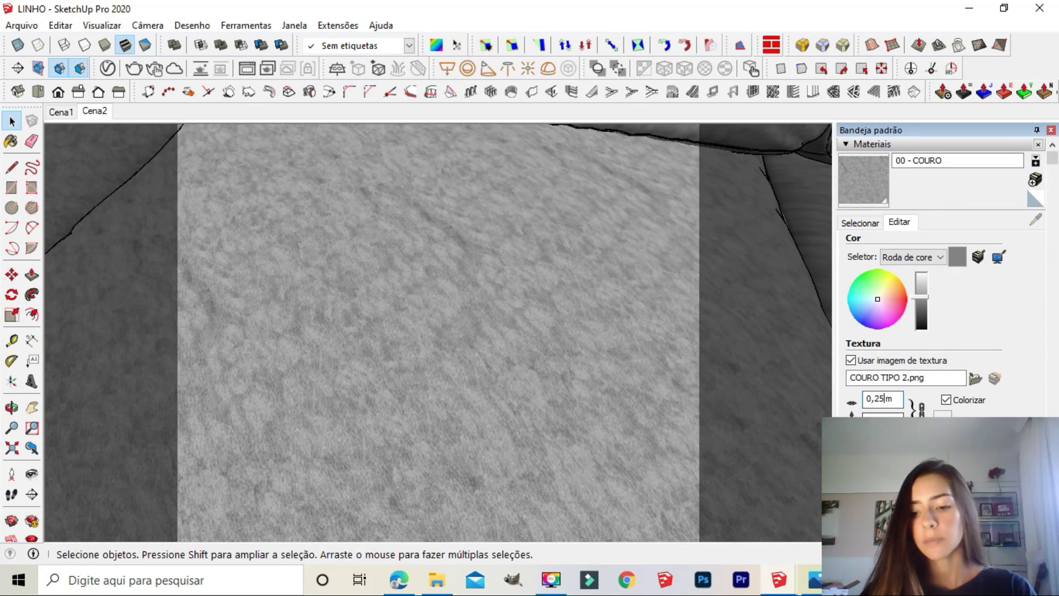
pyautogui.press('BackSpace')
pyautogui.press('BackSpace')
pyautogui.write('1')
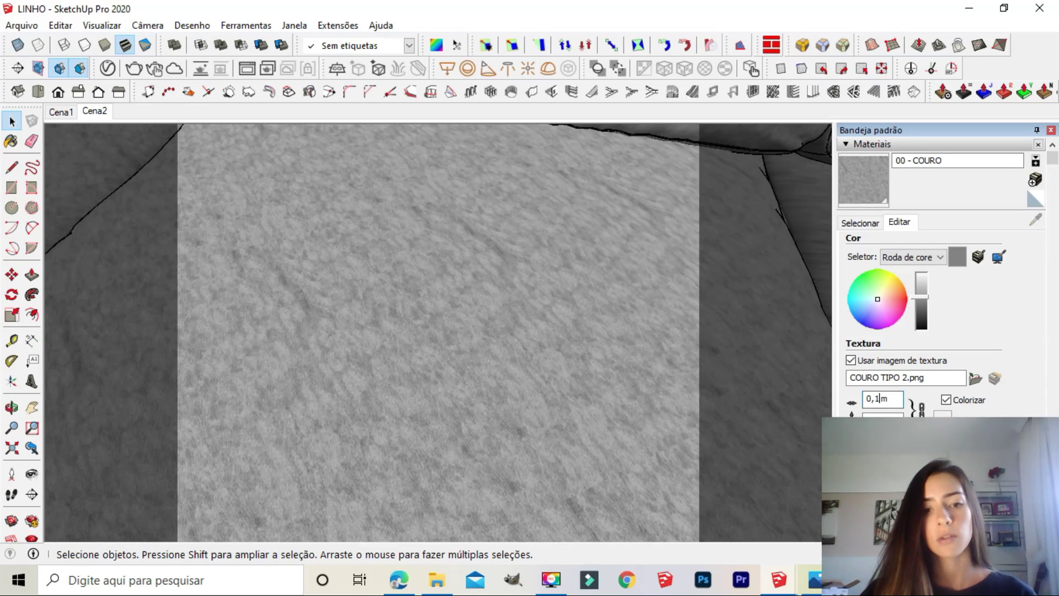
pyautogui.press('Return')
pyautogui.scroll(-3, 458, 378)
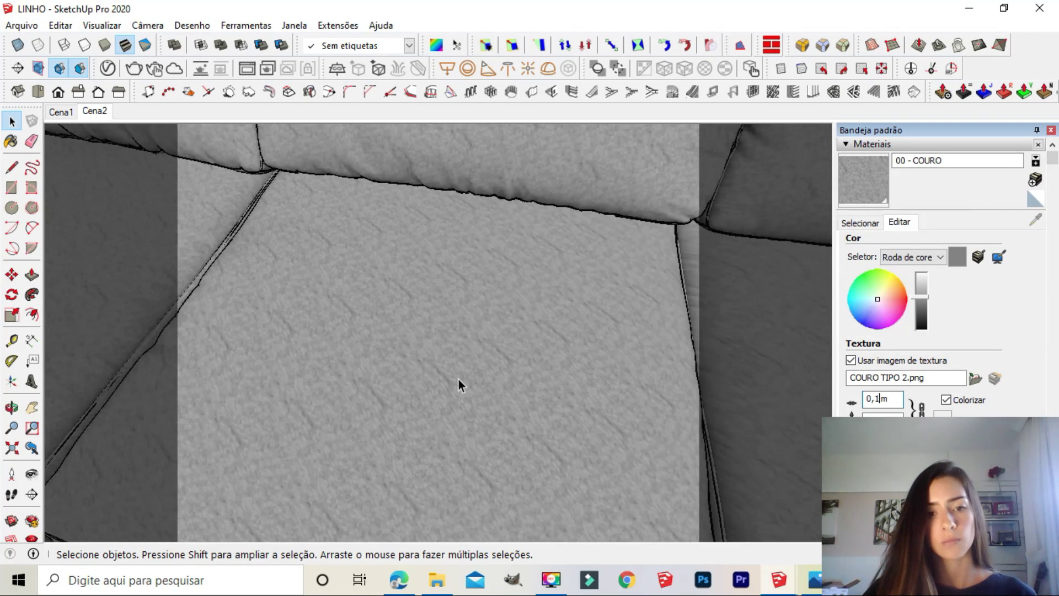
# Step: Set the COURO TIPO 2 texture width to 0,4 m
pyautogui.scroll(3, 456, 380)
pyautogui.click(878, 397)
pyautogui.press('BackSpace')
pyautogui.write('4')
pyautogui.press('space')
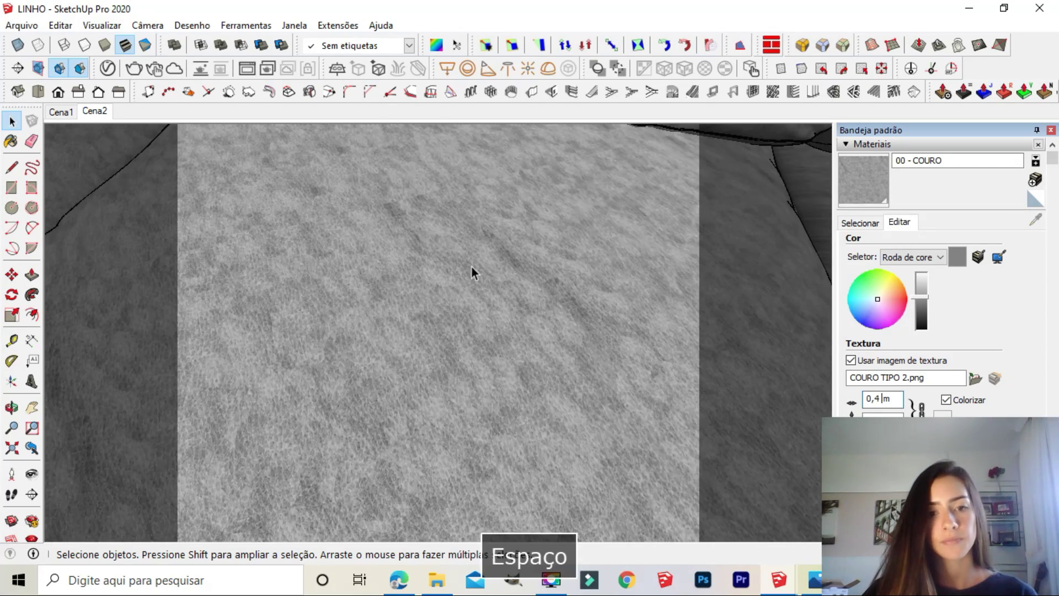
# Step: Examine the rescaled leather texture across the sofa's backrest and seat cushions
pyautogui.scroll(-3, 472, 267)
pyautogui.moveTo(471, 267); pyautogui.dragTo(449, 213, button='middle')
pyautogui.scroll(3, 435, 208)
pyautogui.scroll(1, 435, 208)
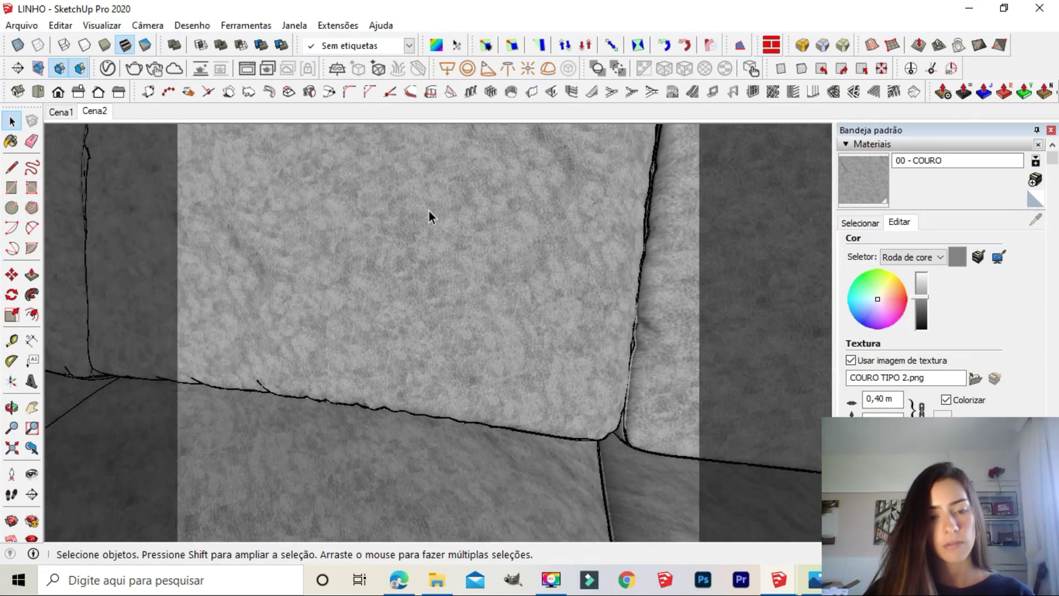
pyautogui.scroll(-2, 428, 211)
pyautogui.scroll(-4, 413, 229)
pyautogui.moveTo(383, 248)
pyautogui.mouseDown(button='middle')
pyautogui.moveTo(396, 228)
pyautogui.moveTo(399, 242)
pyautogui.moveTo(367, 248)
pyautogui.mouseUp(button='middle')
pyautogui.scroll(3, 392, 233)
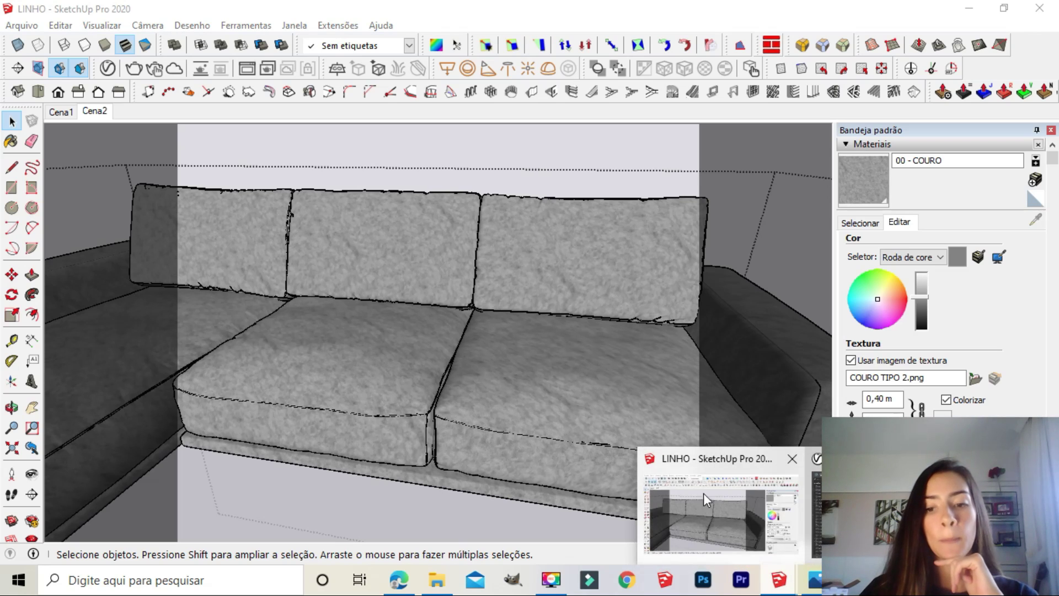
# Step: Test-render the sofa, inspect the leather grain on the seat cushion, and stop and close the render
pyautogui.click(814, 491)
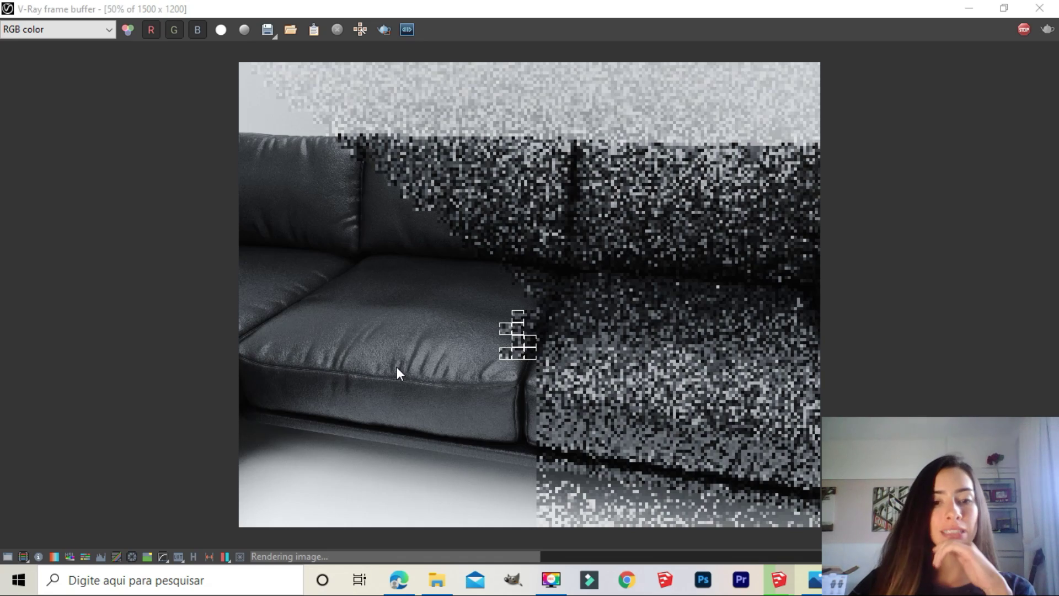
pyautogui.scroll(2, 397, 368)
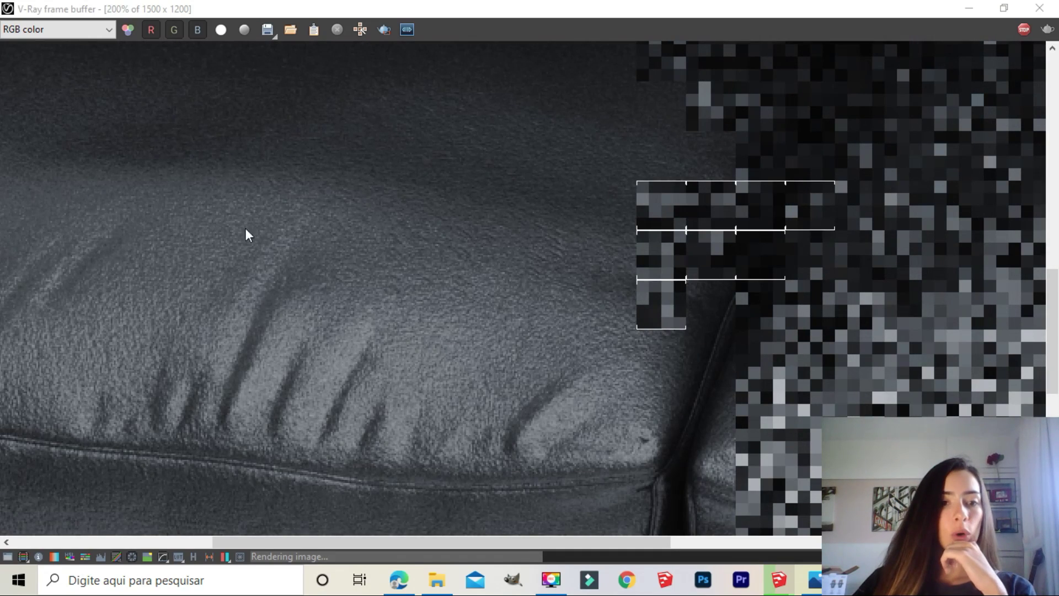
pyautogui.scroll(-2, 171, 340)
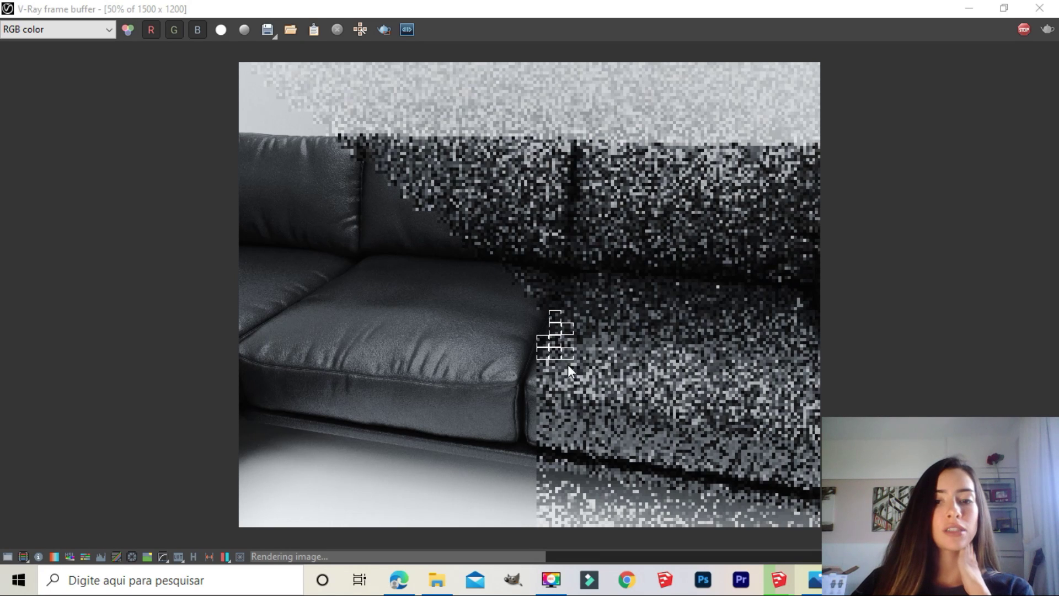
pyautogui.click(1023, 29)
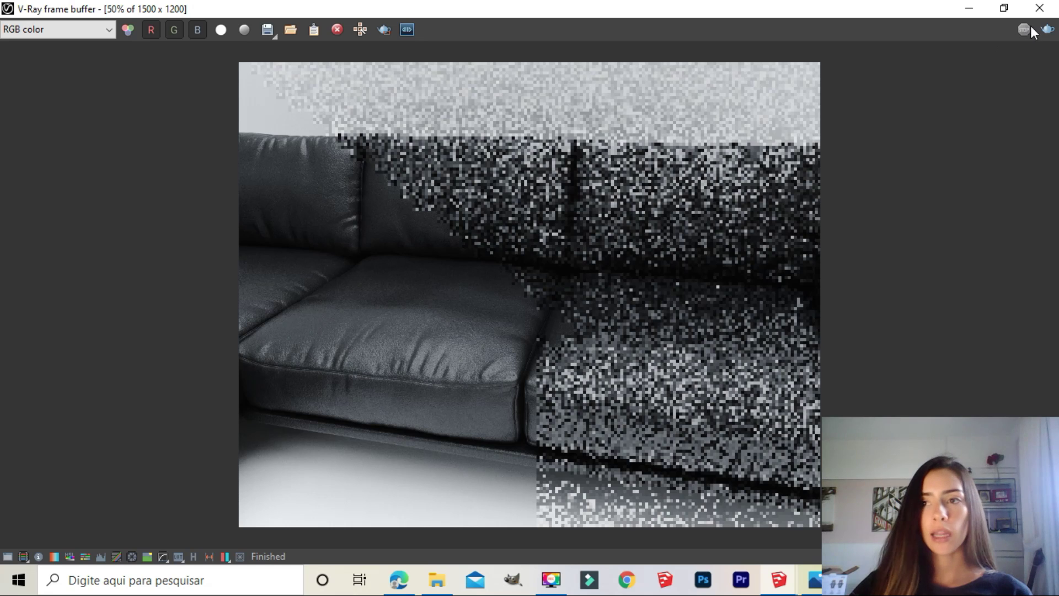
pyautogui.click(1039, 8)
# Step: Reduce the 00 - COURO bump amount to 0,05 and render the scene again
pyautogui.click(520, 378)
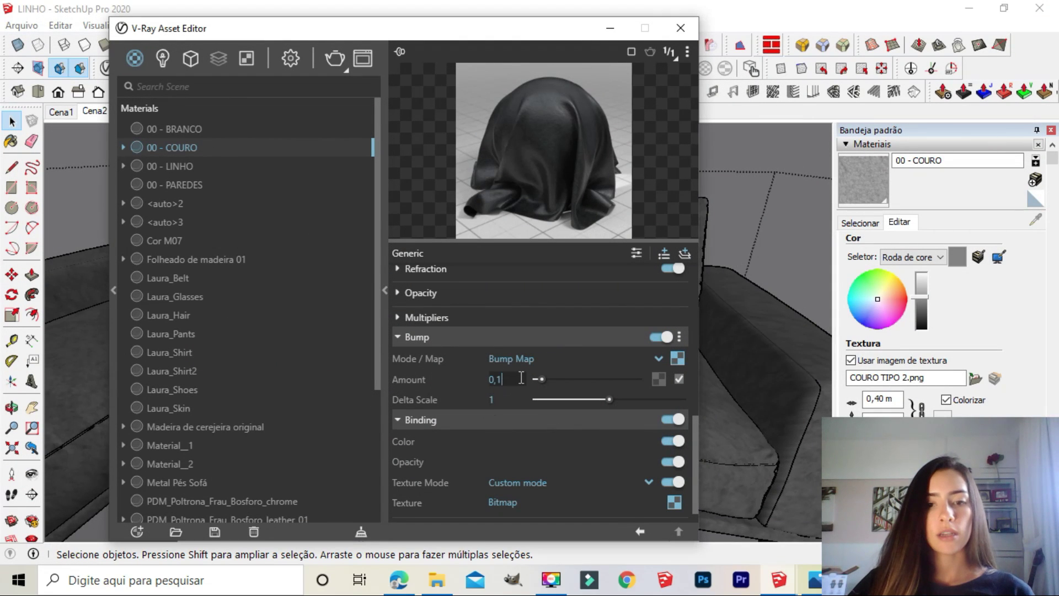
pyautogui.press('BackSpace')
pyautogui.write('05')
pyautogui.press('Return')
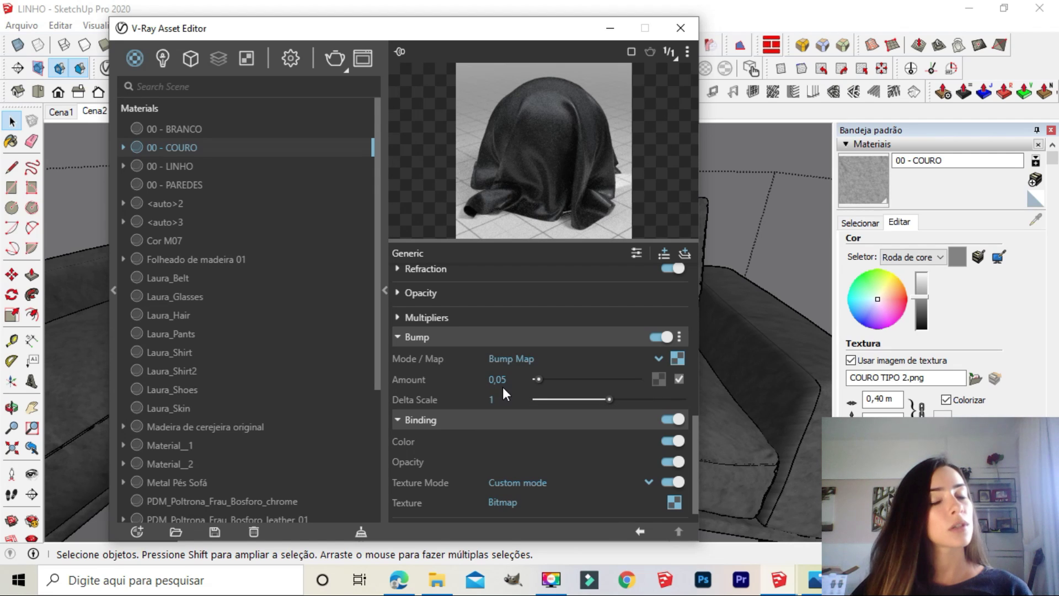
pyautogui.click(333, 58)
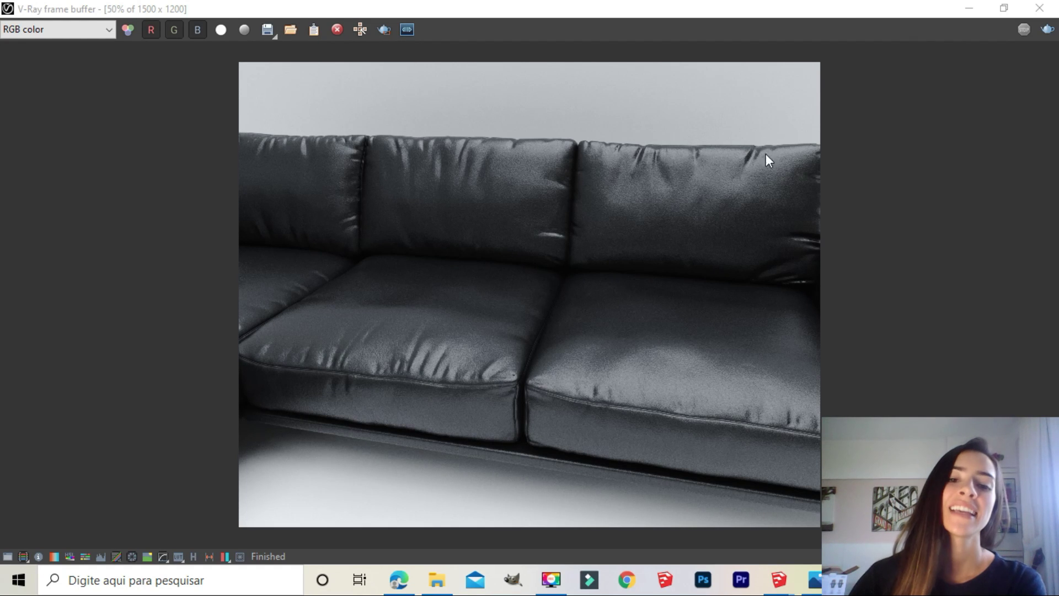
# Step: Inspect the leather grain and reflections on the rendered backrest cushions up close
pyautogui.scroll(1, 481, 200)
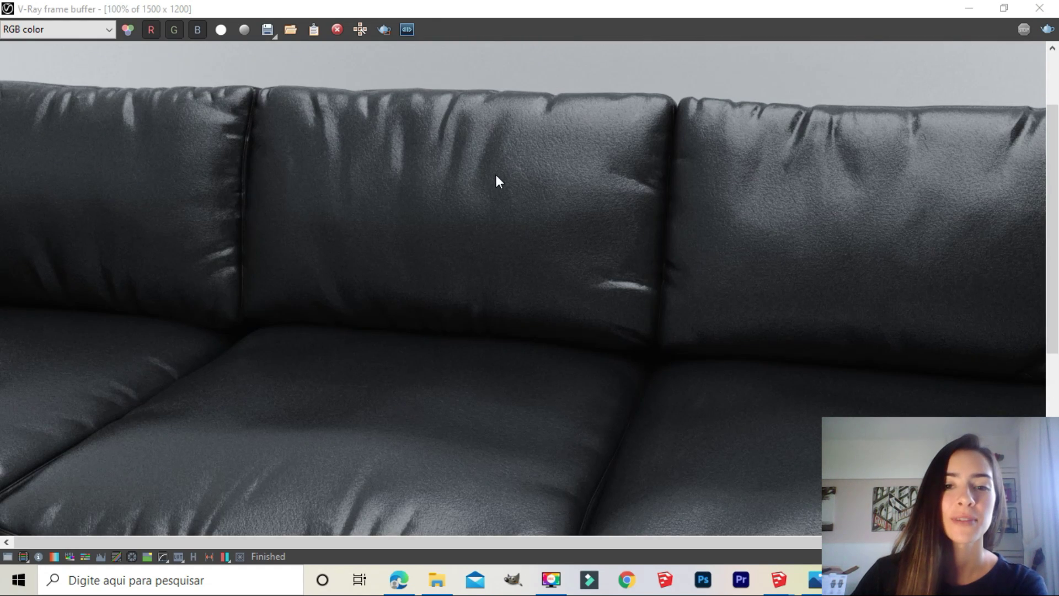
pyautogui.scroll(1, 565, 127)
pyautogui.scroll(-2, 566, 127)
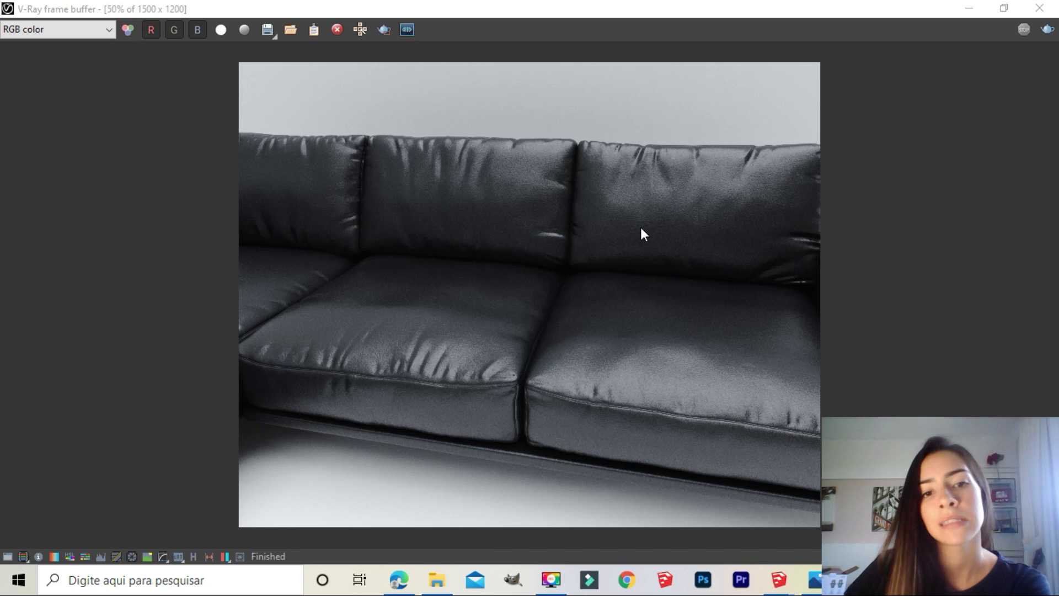
pyautogui.scroll(2, 478, 162)
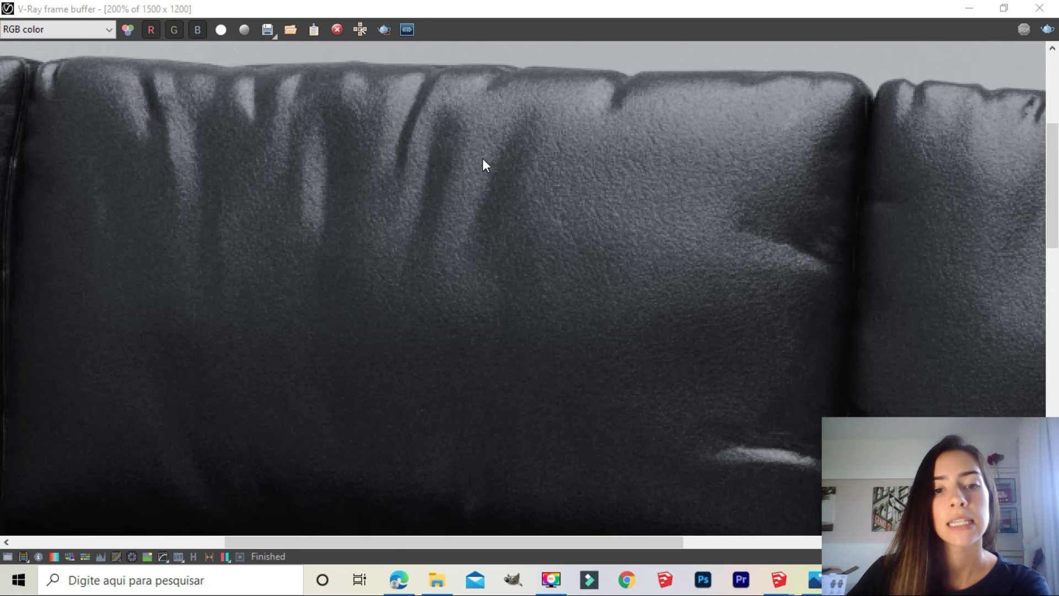
# Step: Inspect the leather grain on the rendered backrest and seat cushions up close, and put the render window away
pyautogui.scroll(-3, 667, 348)
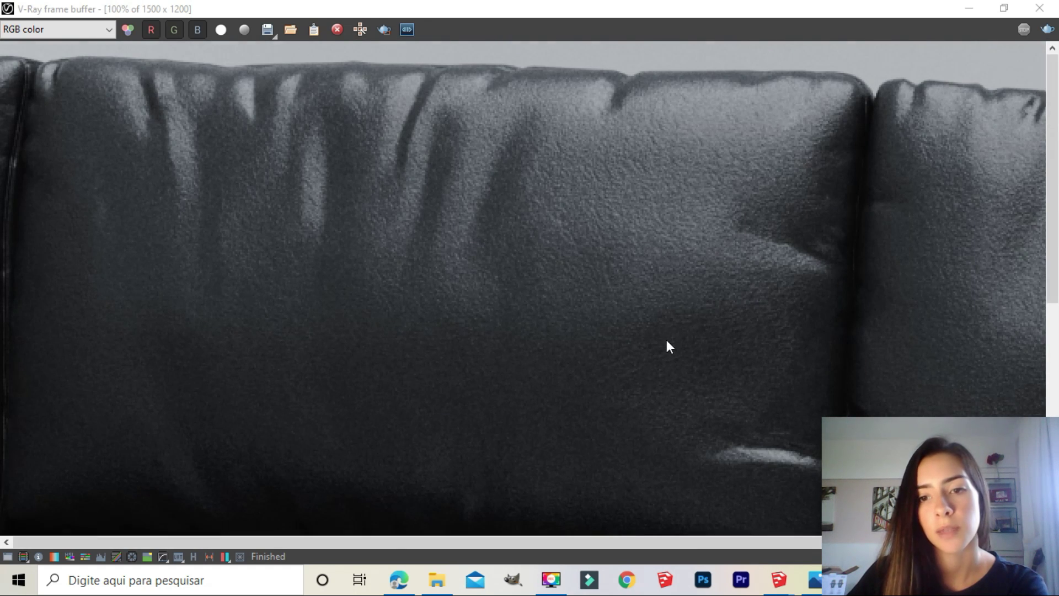
pyautogui.scroll(3, 445, 463)
pyautogui.scroll(1, 417, 399)
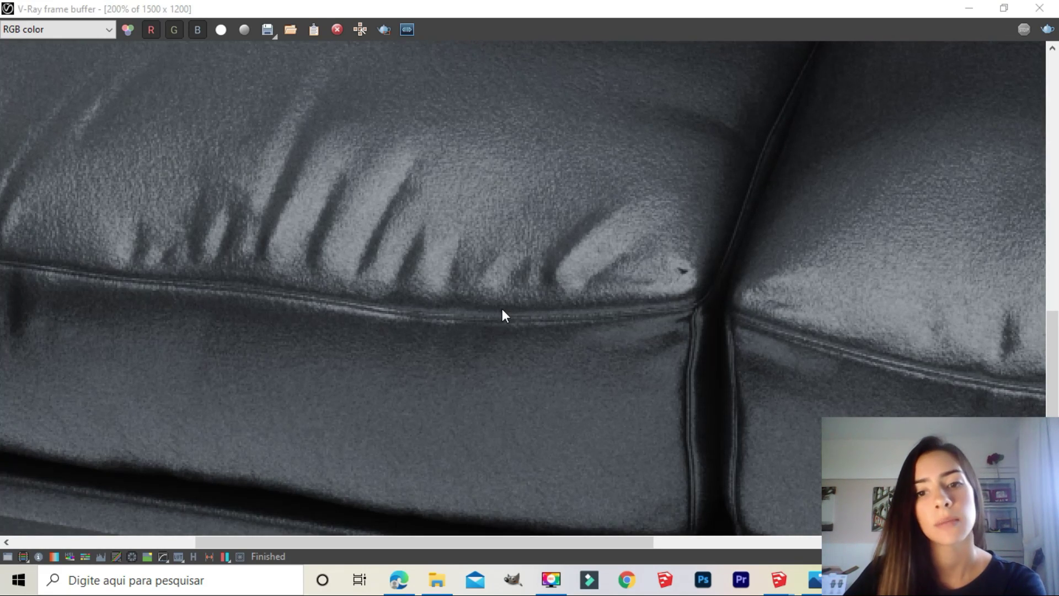
pyautogui.scroll(-2, 477, 251)
pyautogui.scroll(2, 356, 432)
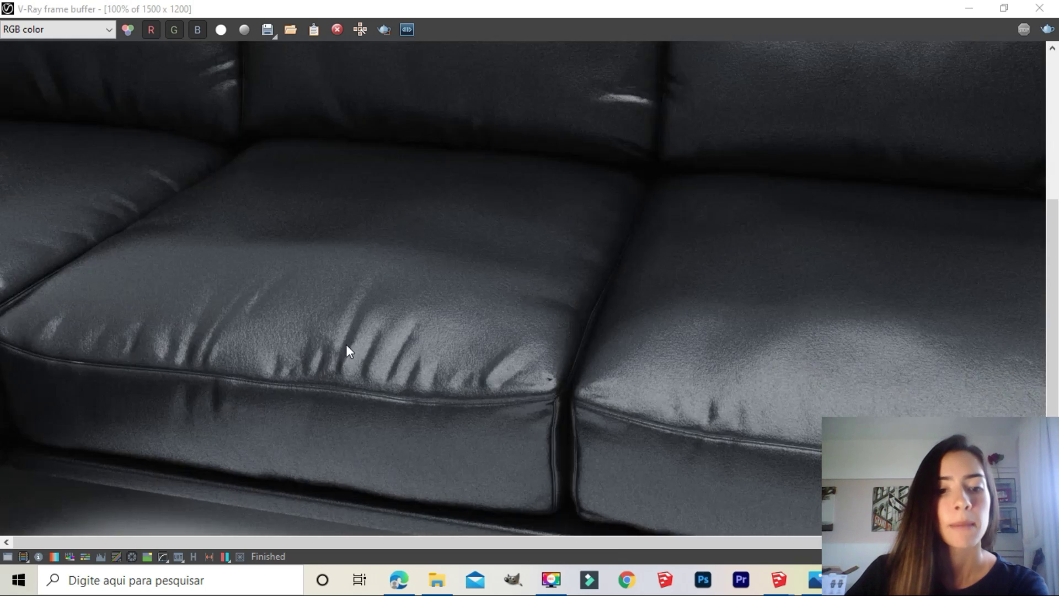
pyautogui.scroll(-2, 355, 270)
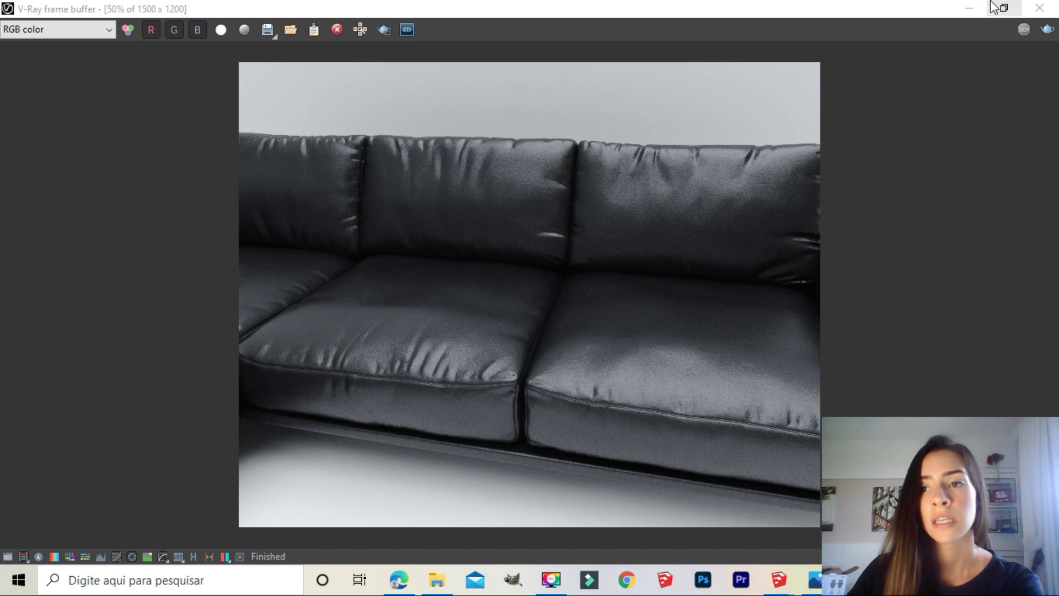
pyautogui.click(971, 7)
# Step: Change the diffuse colour of the 00 - COURO material to a brown of R 136, G 75, B 29
pyautogui.moveTo(778, 580)
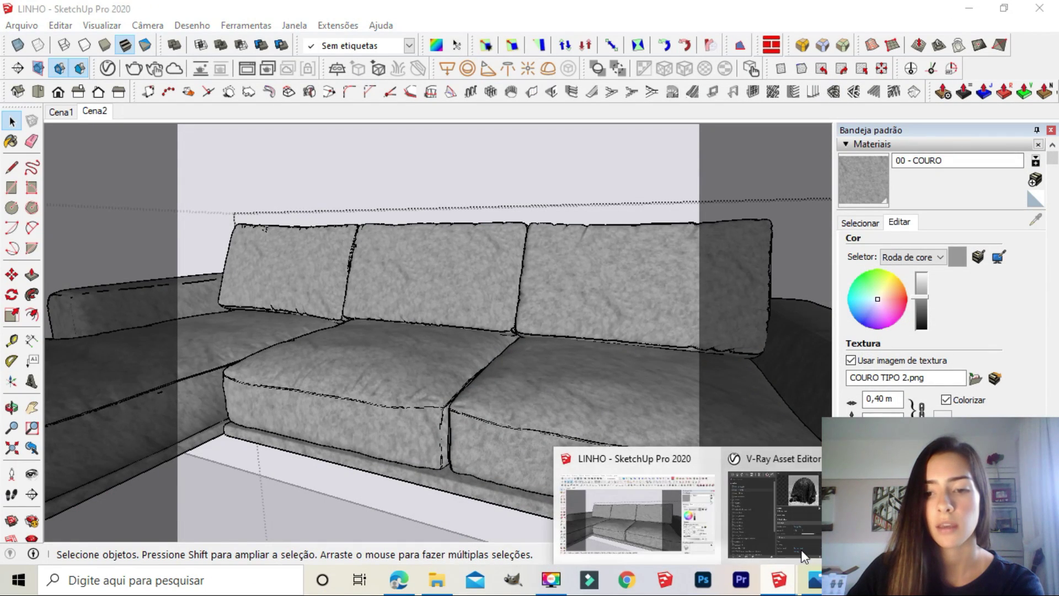
pyautogui.click(802, 506)
pyautogui.scroll(5, 522, 319)
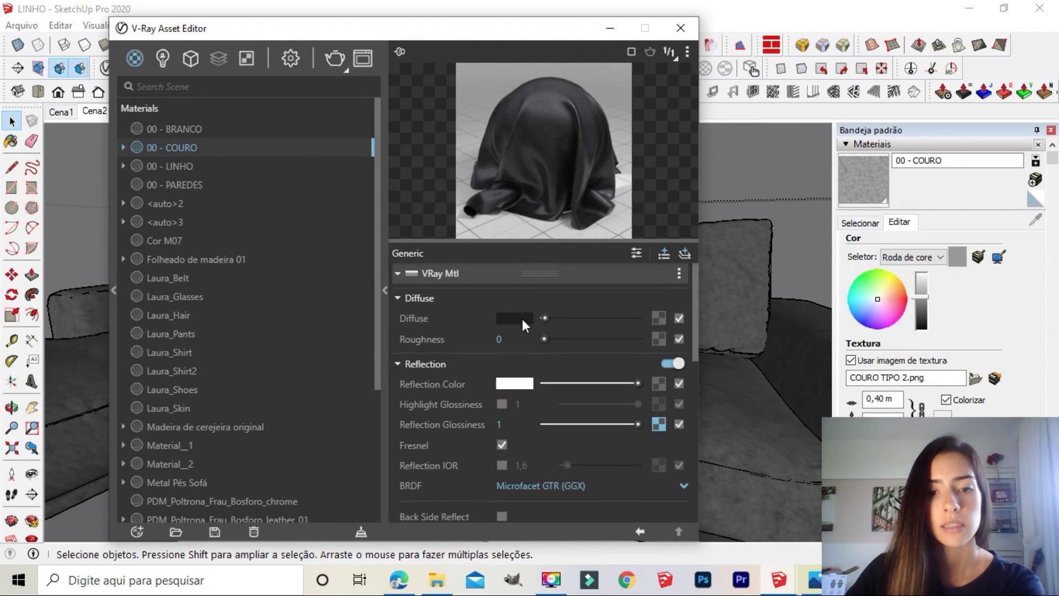
pyautogui.click(503, 321)
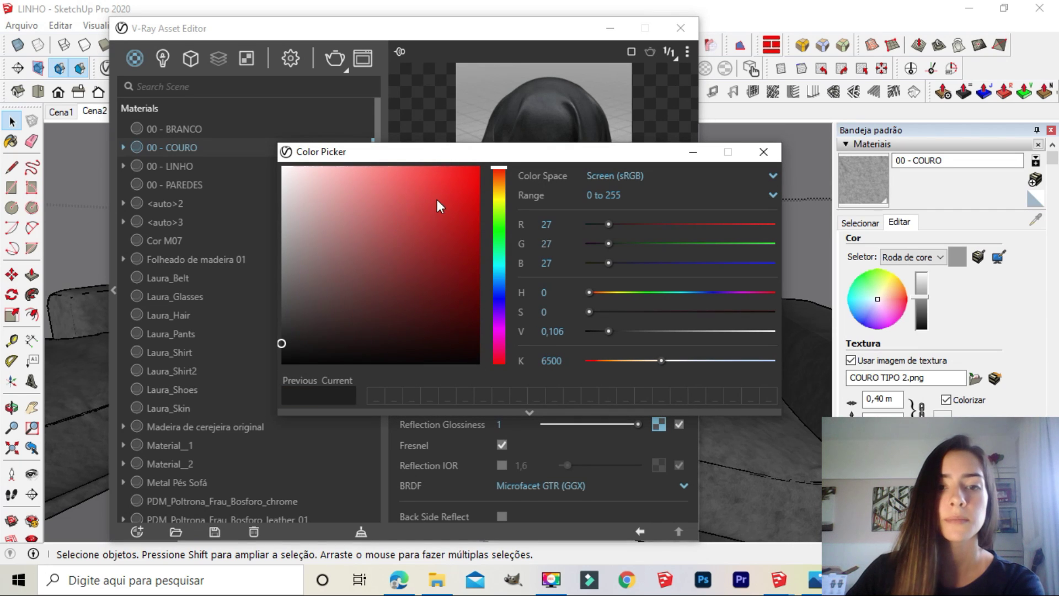
pyautogui.moveTo(495, 175); pyautogui.dragTo(495, 179)
pyautogui.moveTo(424, 205)
pyautogui.mouseDown()
pyautogui.moveTo(441, 197)
pyautogui.moveTo(438, 259)
pyautogui.mouseUp()
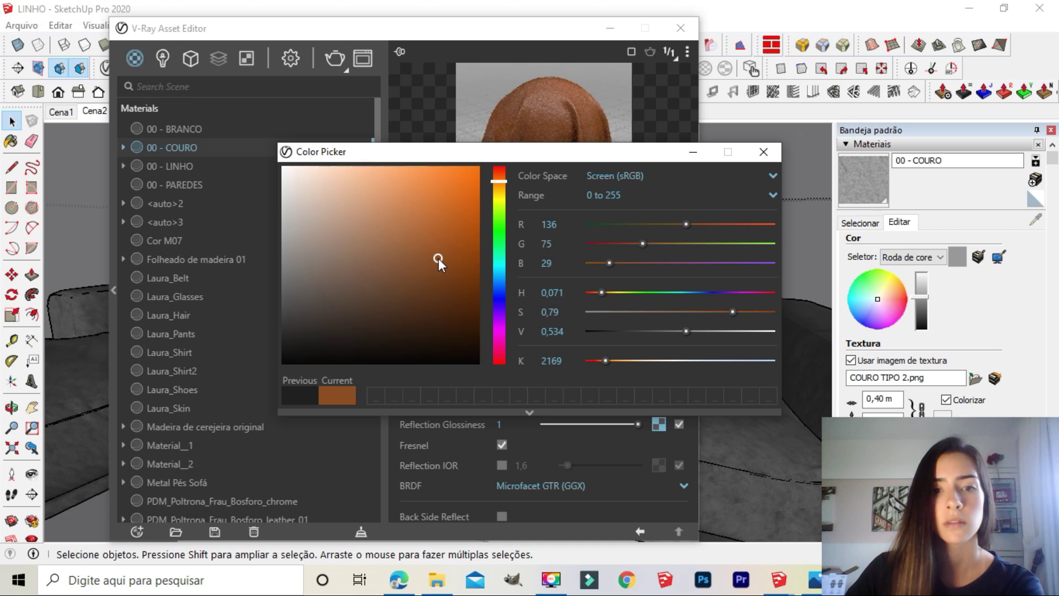
pyautogui.click(763, 152)
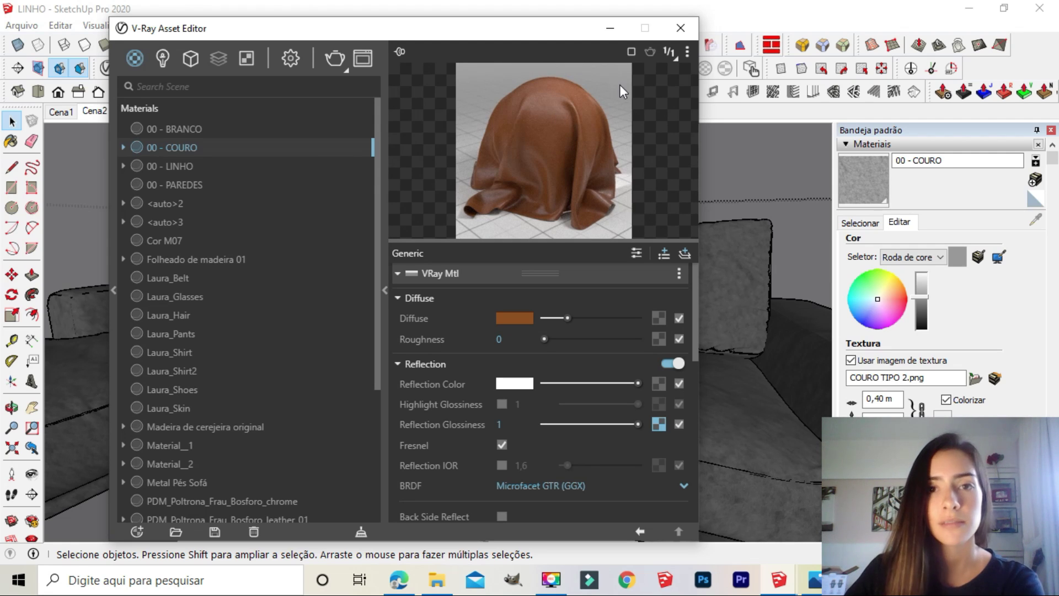
pyautogui.scroll(-3, 557, 348)
pyautogui.scroll(1, 559, 337)
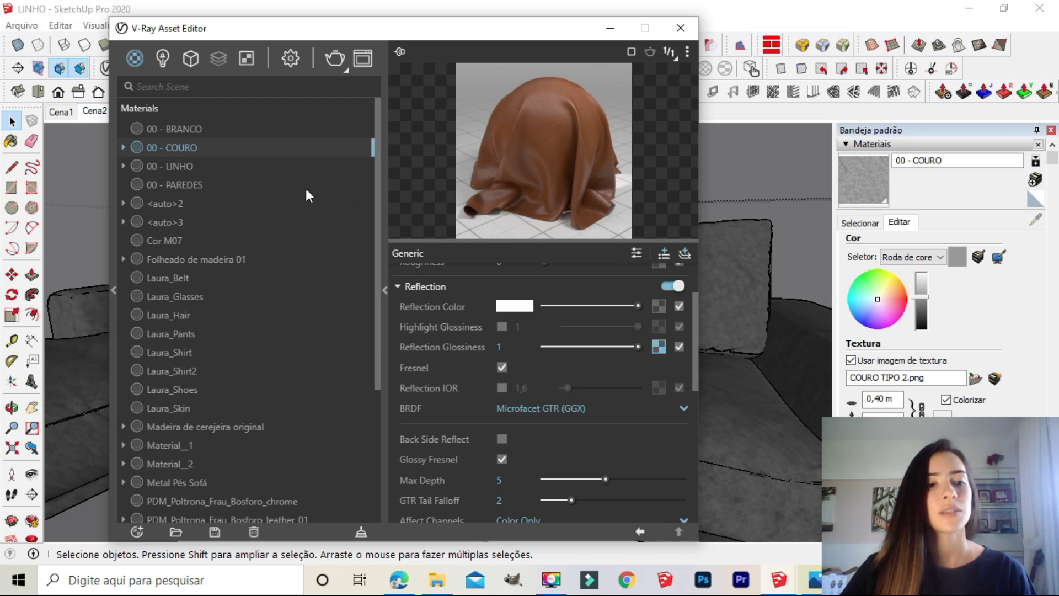
# Step: Create a new generic V-Ray material and name it 00 - COURO 2
pyautogui.click(137, 530)
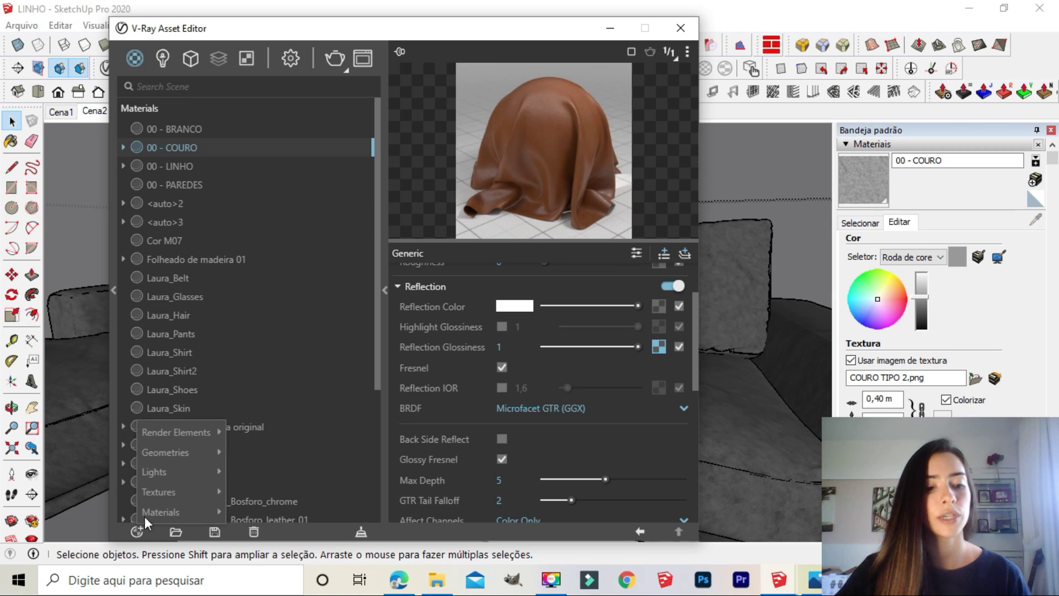
pyautogui.moveTo(169, 509)
pyautogui.click(252, 249)
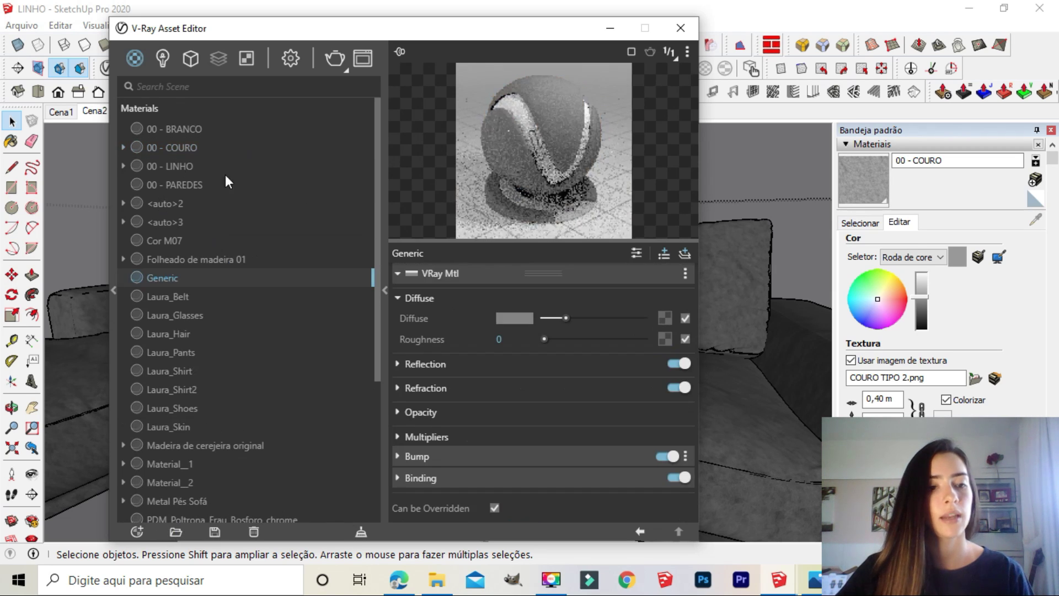
pyautogui.write('00 - cou')
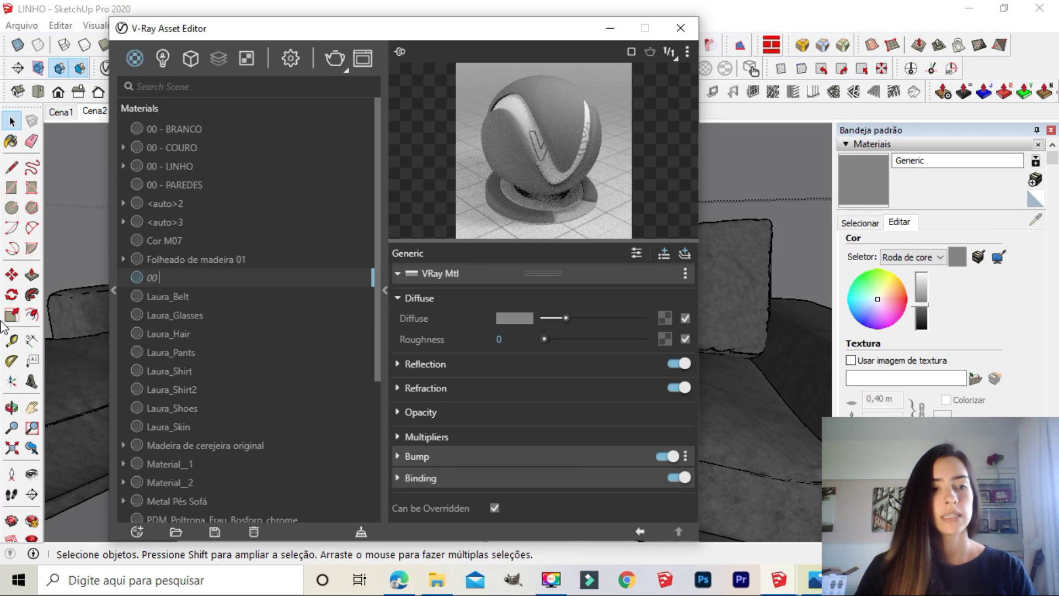
pyautogui.press('BackSpace')
pyautogui.press('BackSpace')
pyautogui.press('BackSpace')
pyautogui.write('COURO 2')
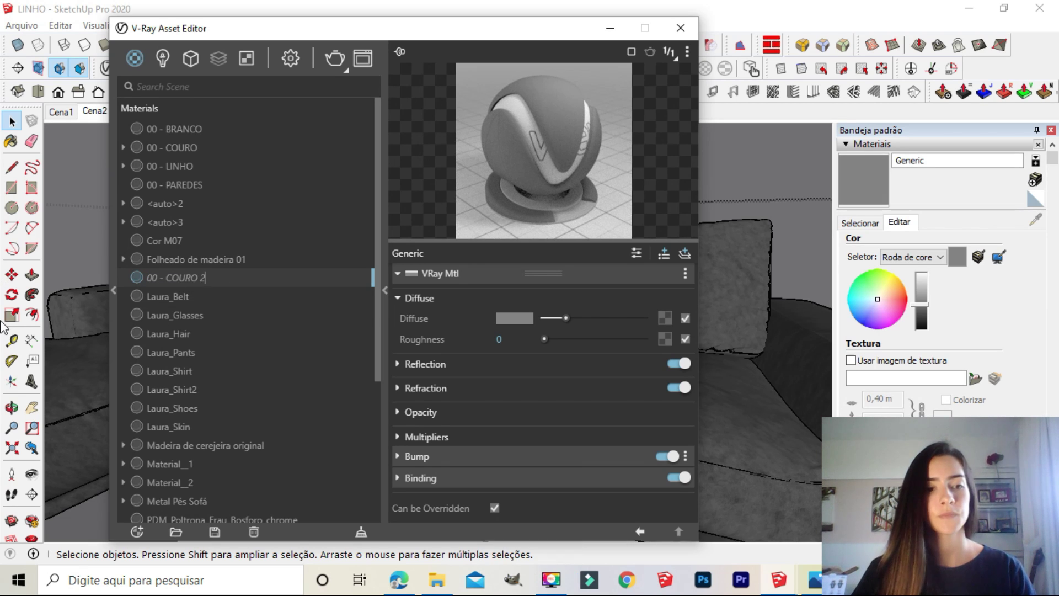
pyautogui.press('Return')
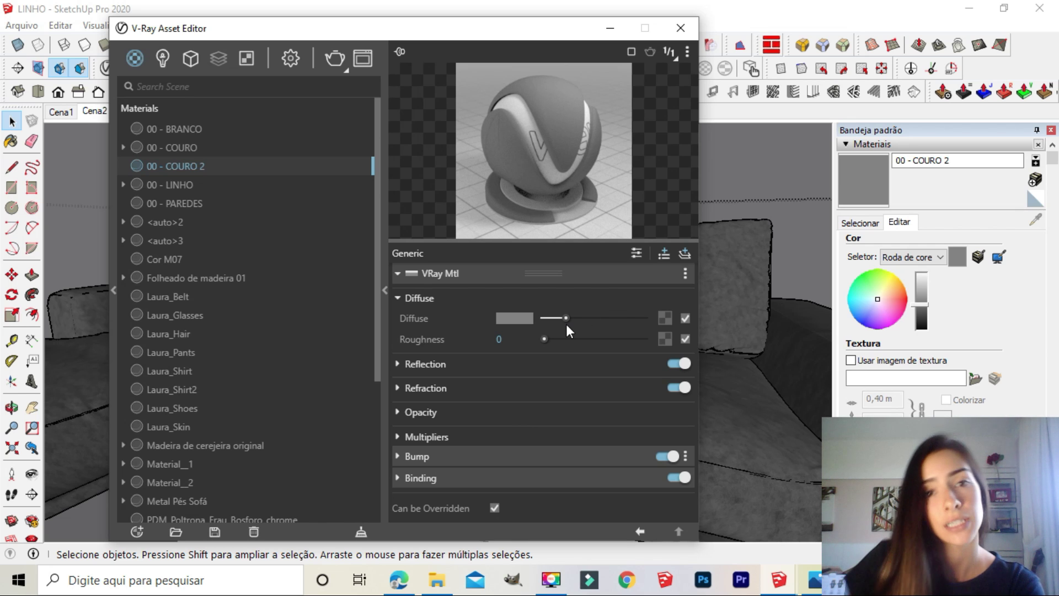
# Step: View the colour image 84_leather texture-seamless.jpg and its greyscale version 84_leather texture-seamless PB 2.png, and return to the V-Ray material editor
pyautogui.click(815, 579)
pyautogui.click(895, 499)
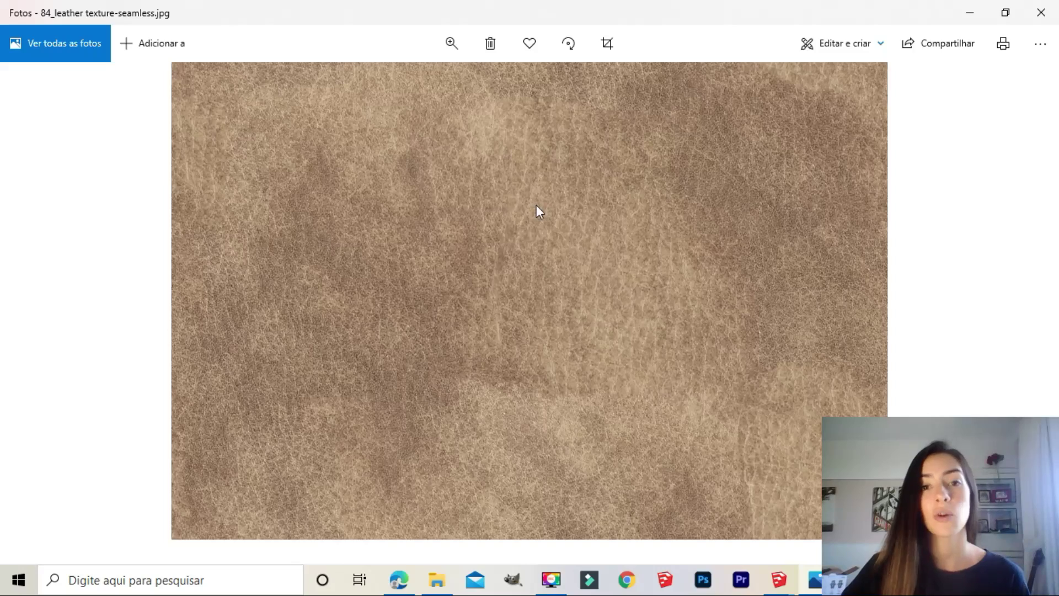
pyautogui.click(966, 15)
pyautogui.click(436, 580)
pyautogui.doubleClick(345, 118)
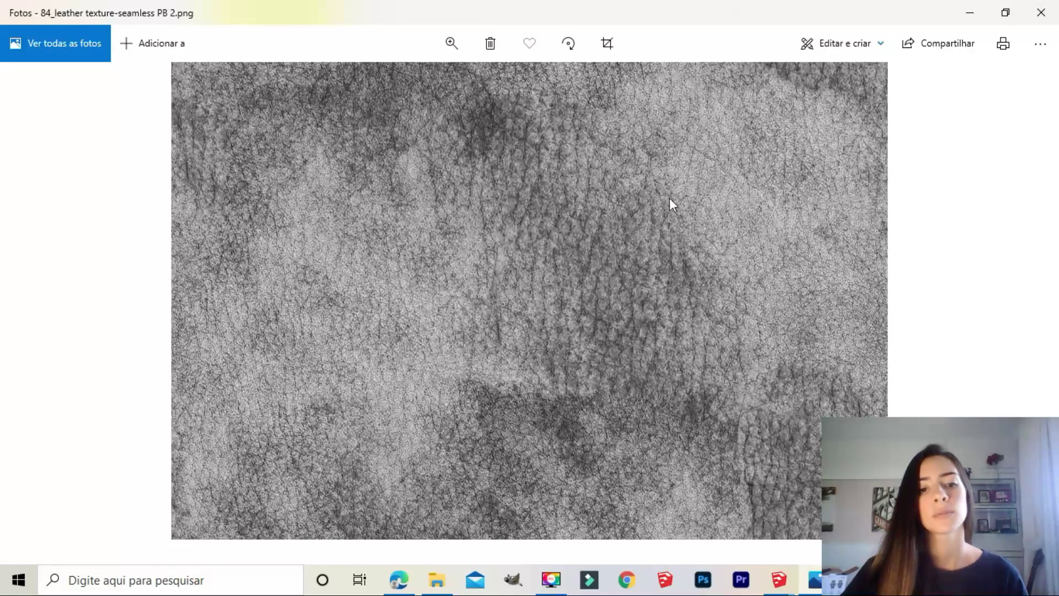
pyautogui.click(1040, 12)
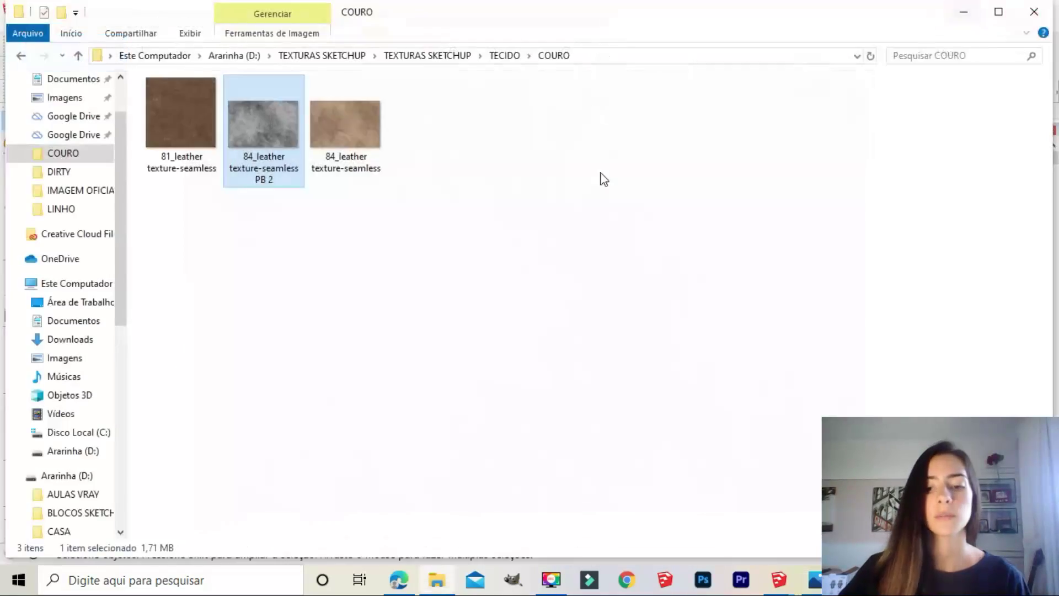
pyautogui.click(778, 579)
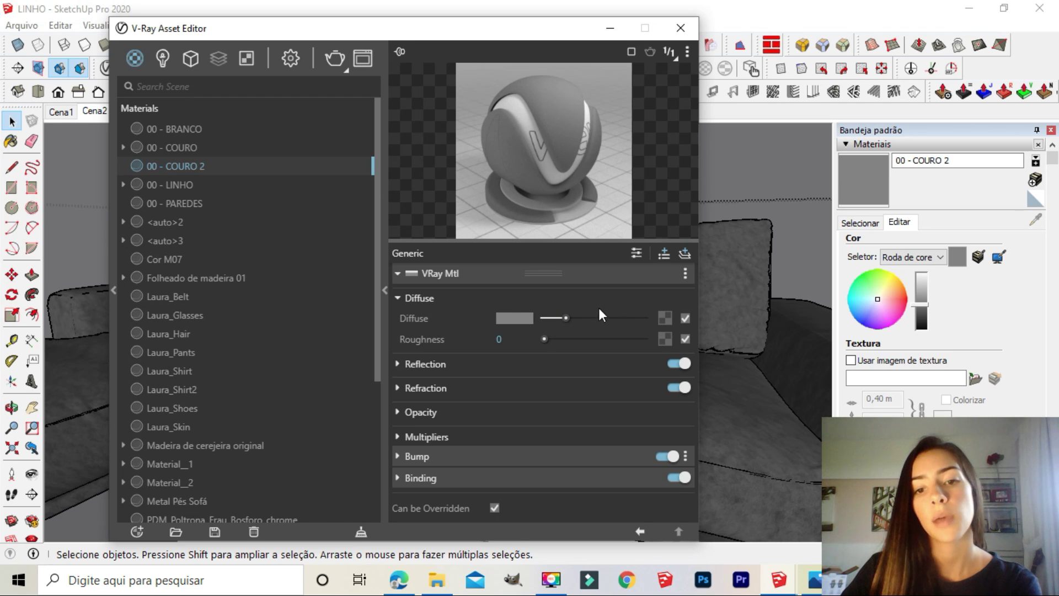
# Step: Load the colour image 84_leather texture-seamless as a bitmap into the diffuse slot of 00 - COURO 2
pyautogui.click(665, 315)
pyautogui.click(607, 68)
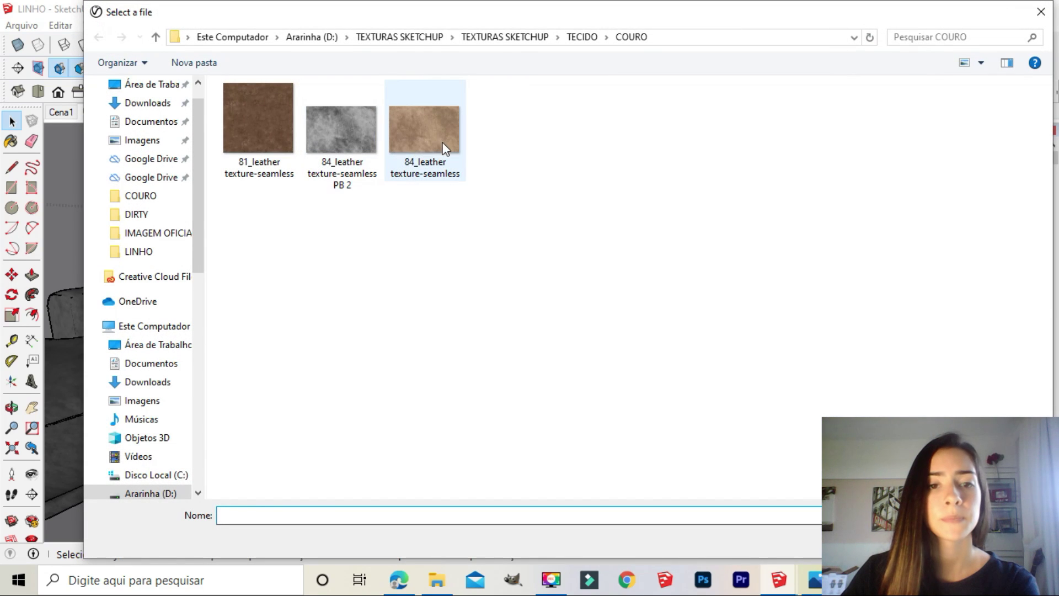
pyautogui.click(425, 130)
pyautogui.doubleClick(425, 128)
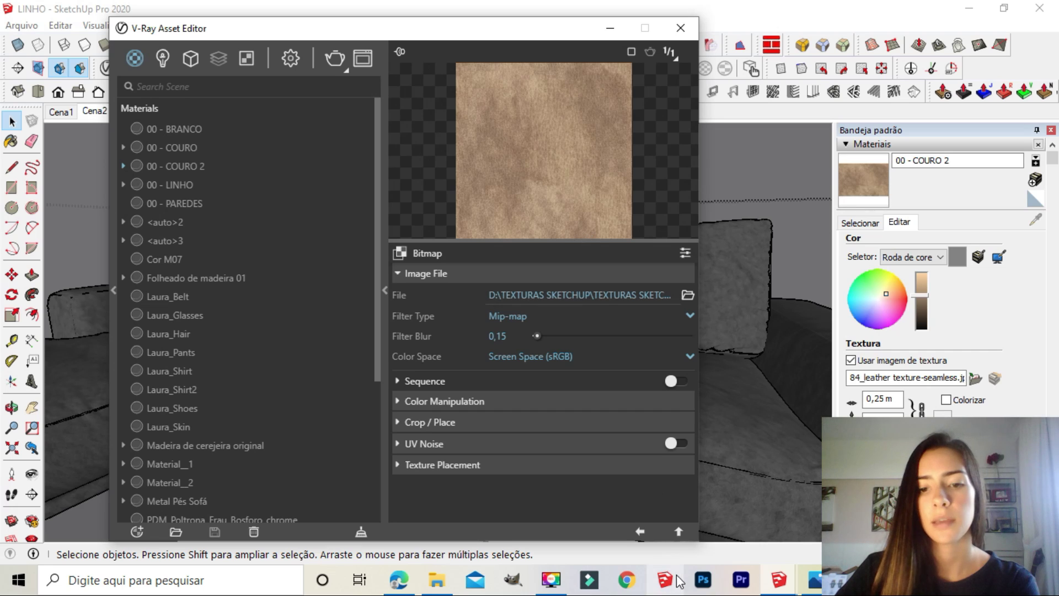
pyautogui.click(639, 530)
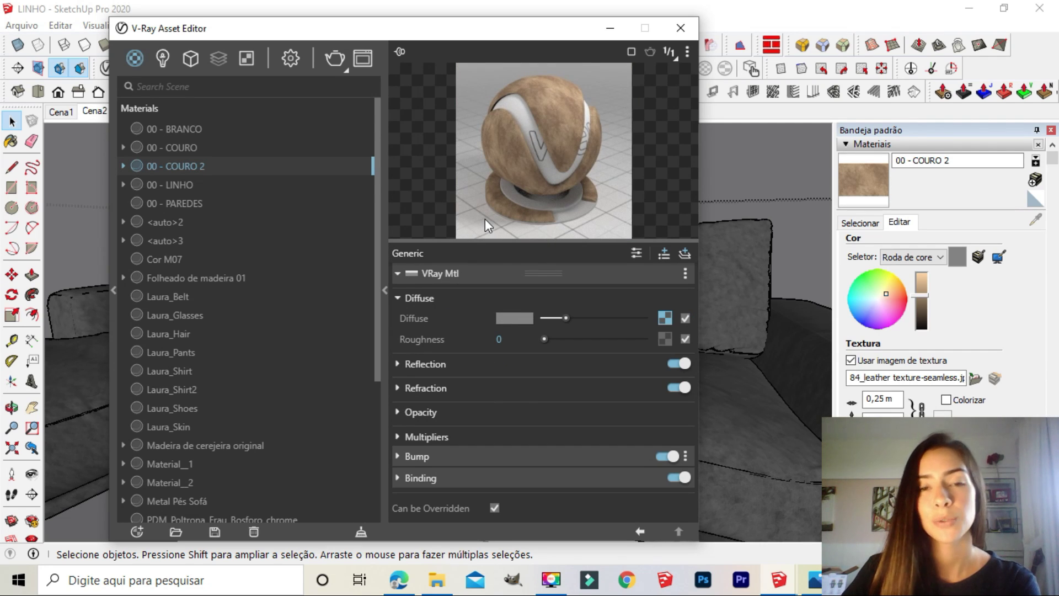
# Step: Select the whole sofa in the model and paint it with the 00 - COURO 2 material
pyautogui.click(612, 23)
pyautogui.click(429, 312)
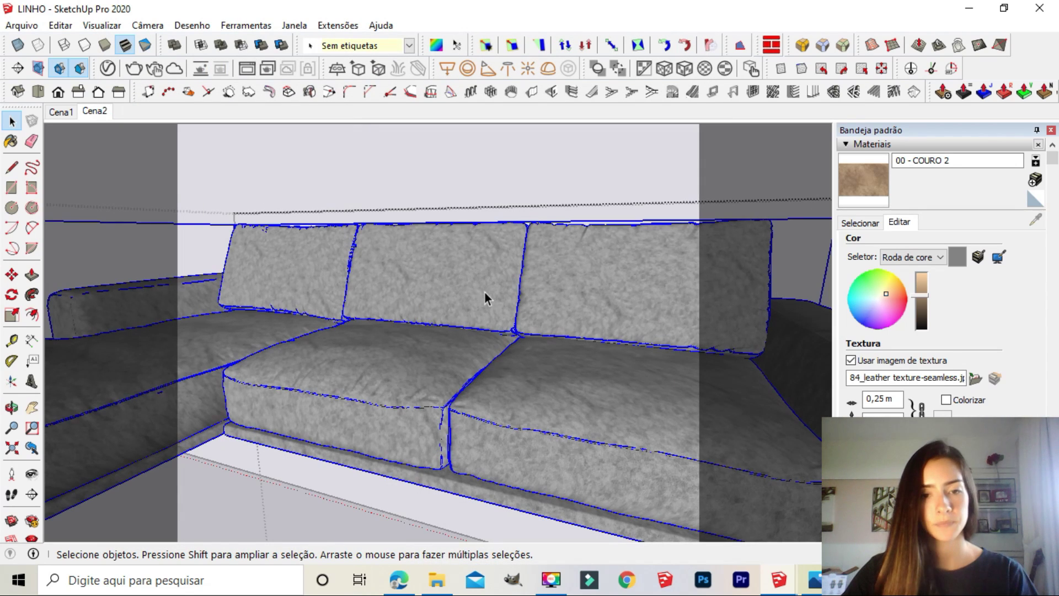
pyautogui.press('b')
pyautogui.click(439, 279)
pyautogui.press('space')
pyautogui.scroll(-2, 453, 331)
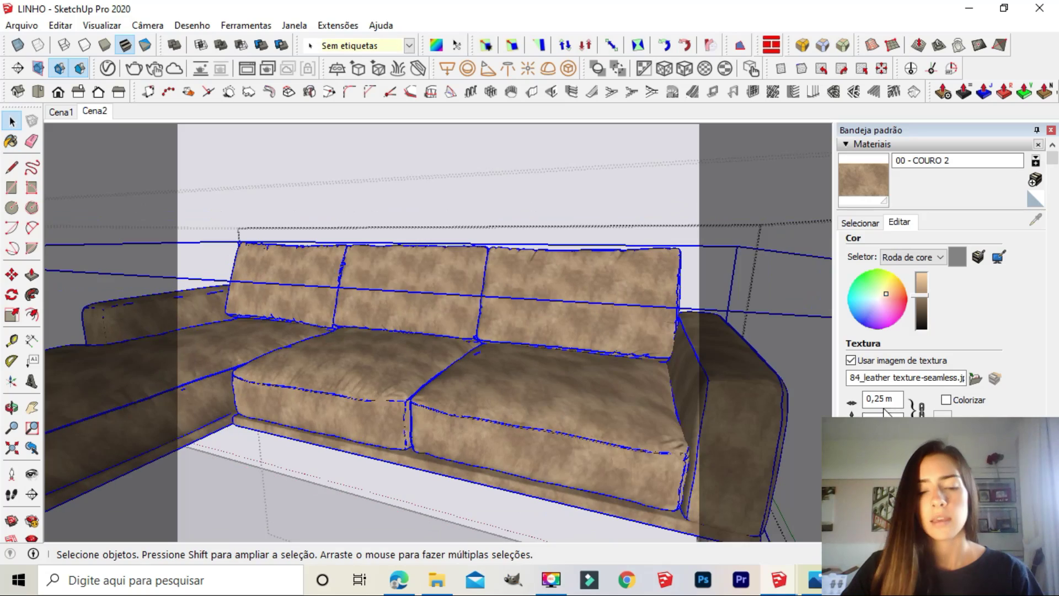
# Step: Set the texture width of 00 - COURO 2 to 0,70 m
pyautogui.scroll(3, 366, 377)
pyautogui.moveTo(378, 286); pyautogui.dragTo(398, 337, button='middle')
pyautogui.keyDown('shift'); pyautogui.moveTo(505, 400); pyautogui.dragTo(459, 299, button='middle'); pyautogui.keyUp('shift')
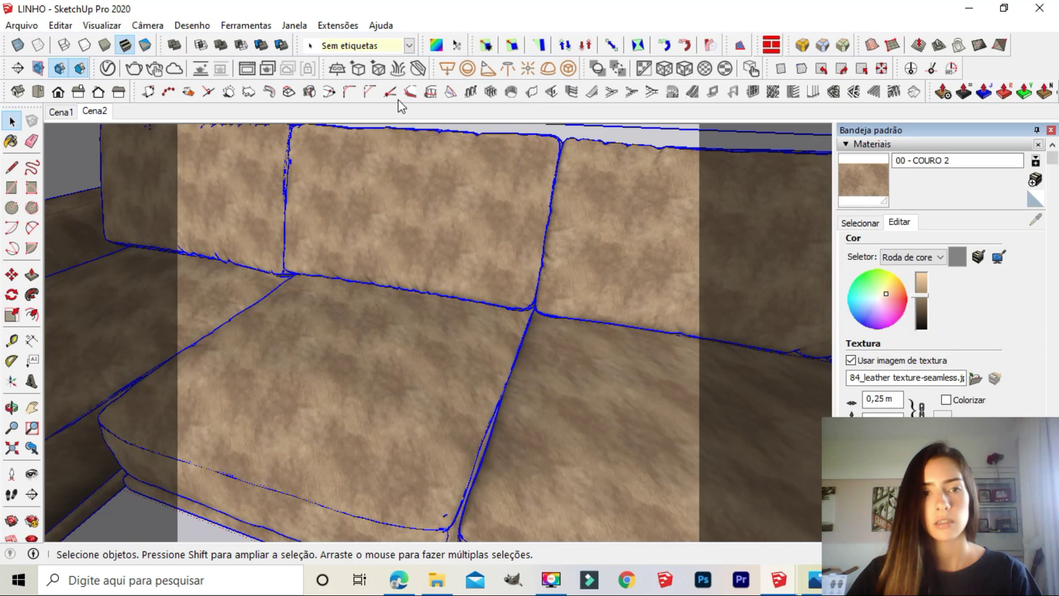
pyautogui.moveTo(894, 133); pyautogui.dragTo(399, 71)
pyautogui.click(389, 340)
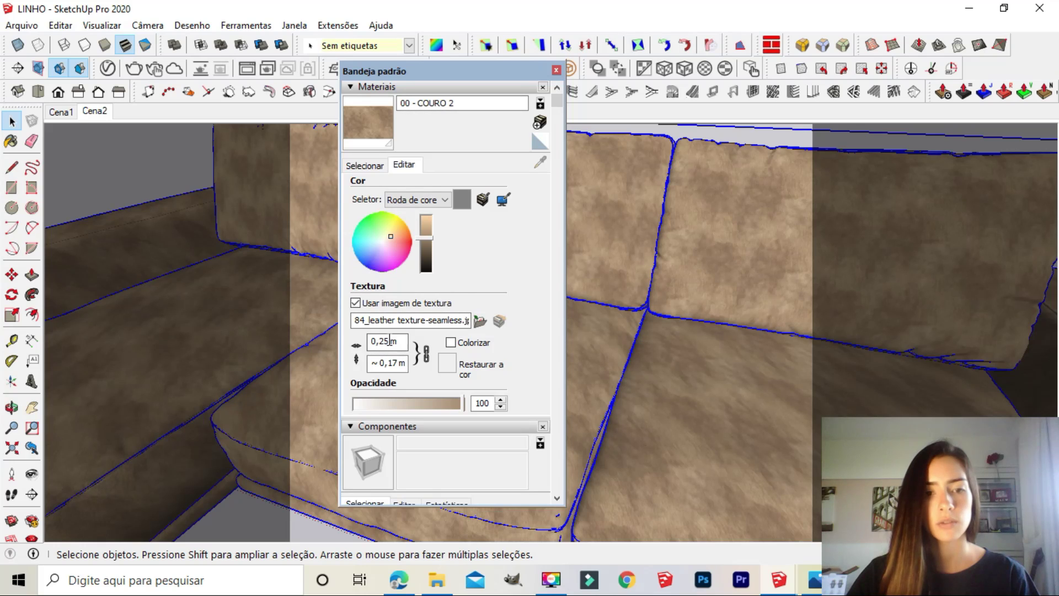
pyautogui.press('BackSpace')
pyautogui.press('BackSpace')
pyautogui.write('7')
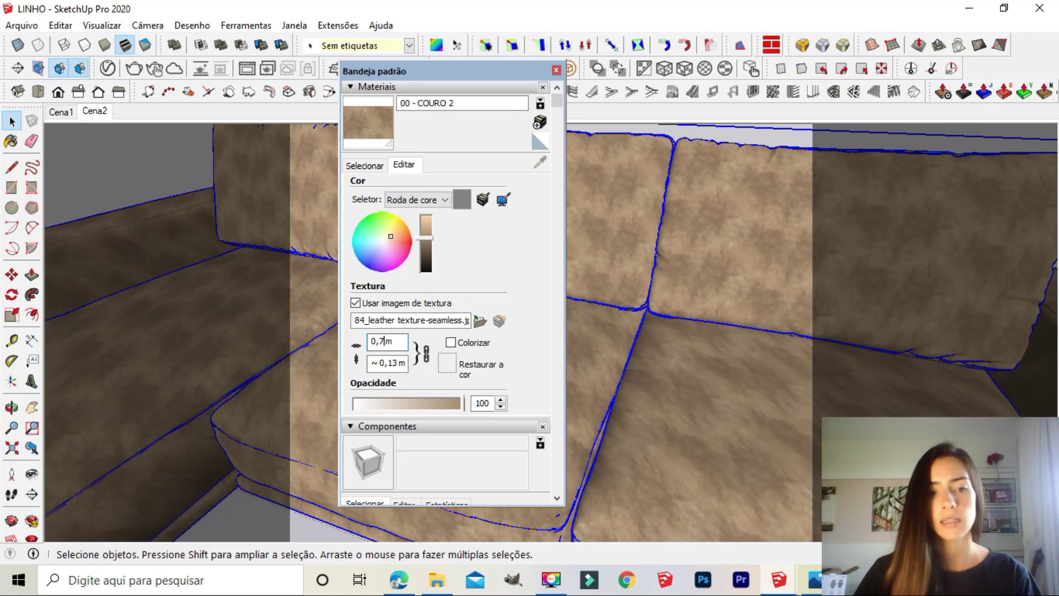
pyautogui.press('Return')
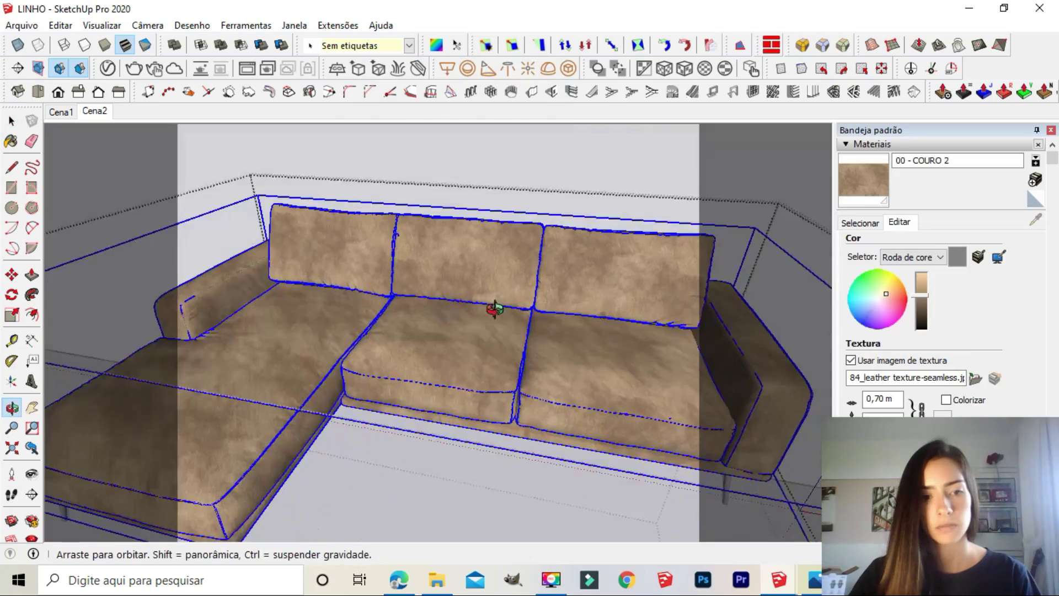
# Step: Examine the rescaled brown leather texture on the sofa's backrest and seat cushions from several angles
pyautogui.scroll(3, 507, 326)
pyautogui.scroll(2, 507, 321)
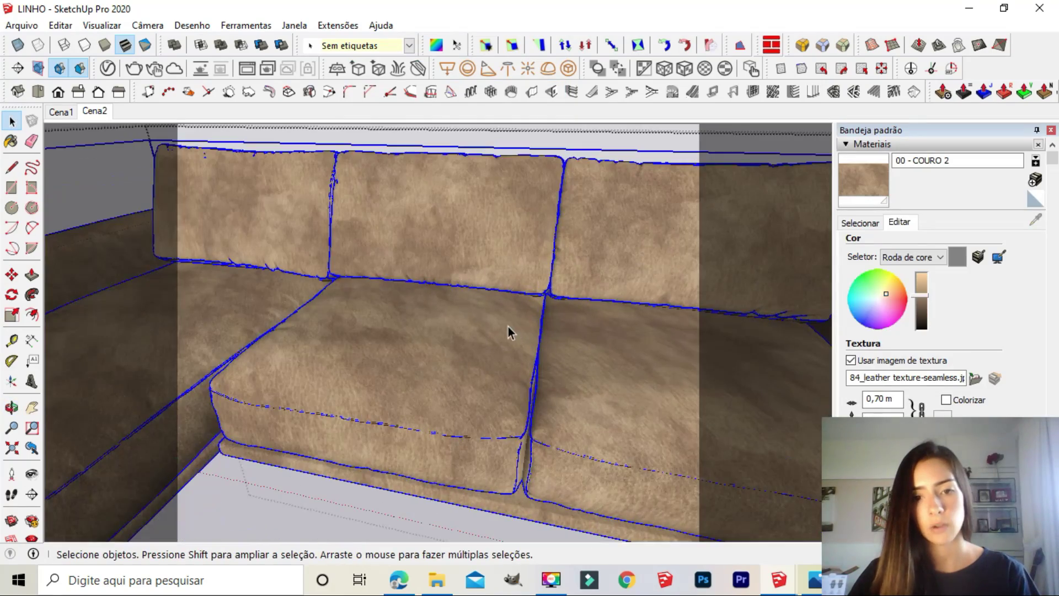
pyautogui.scroll(4, 388, 402)
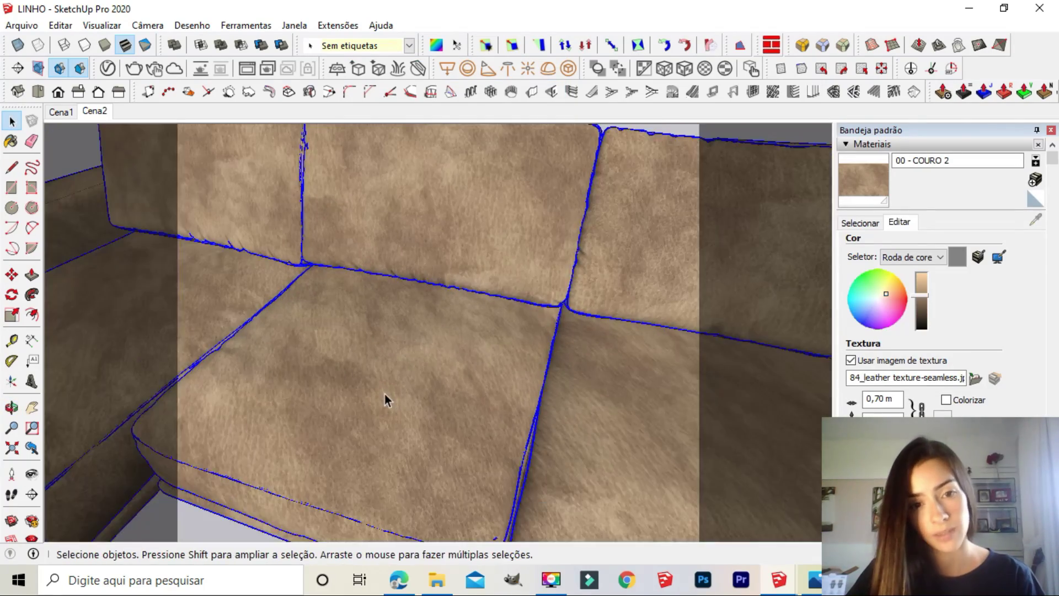
pyautogui.scroll(-2, 375, 375)
pyautogui.moveTo(361, 343); pyautogui.dragTo(588, 376, button='middle')
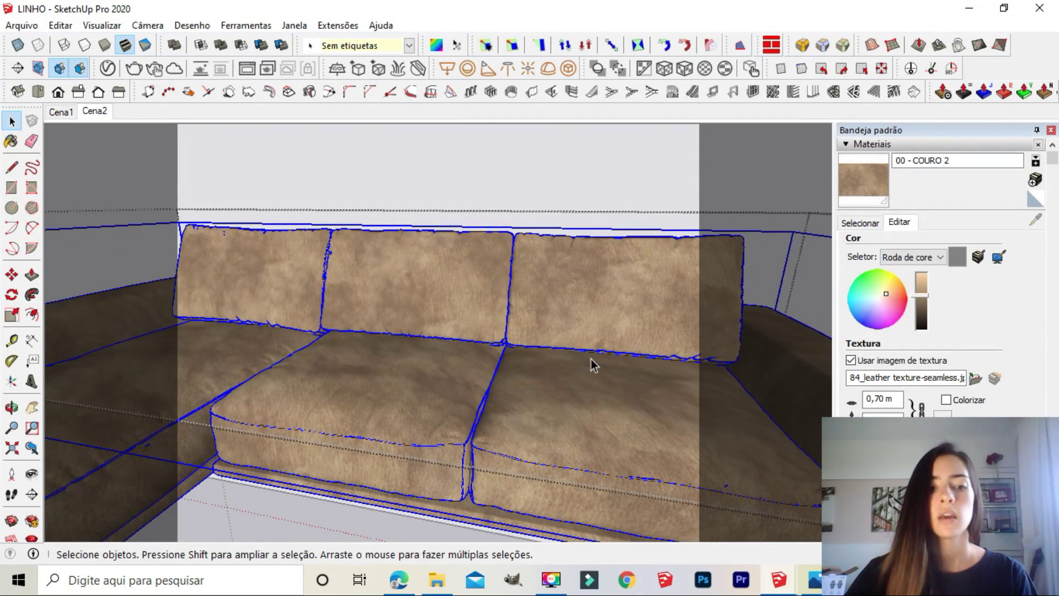
pyautogui.scroll(2, 591, 364)
pyautogui.moveTo(472, 332)
pyautogui.mouseDown(button='middle')
pyautogui.moveTo(508, 314)
pyautogui.moveTo(538, 320)
pyautogui.moveTo(517, 315)
pyautogui.moveTo(539, 445)
pyautogui.mouseUp(button='middle')
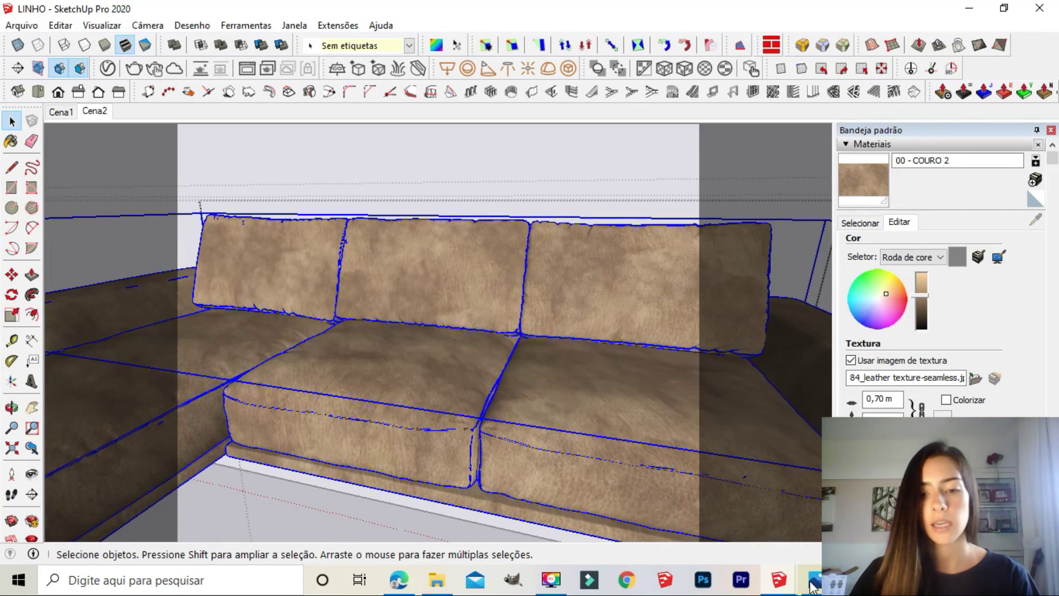
# Step: Return to the V-Ray Asset Editor and set the reflection color of 00 - COURO 2 to full white
pyautogui.moveTo(793, 583)
pyautogui.click(772, 510)
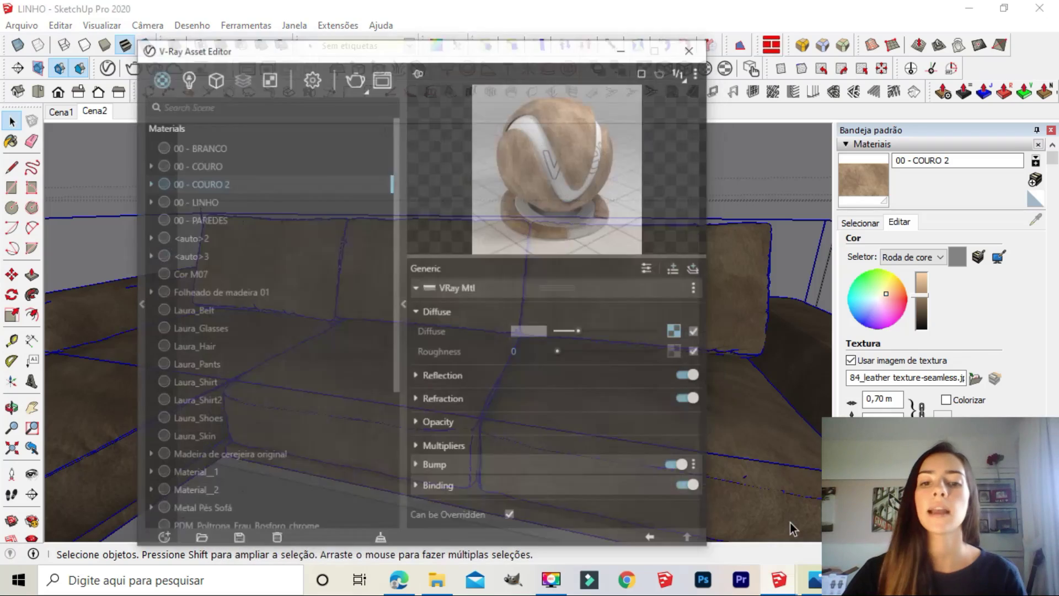
pyautogui.moveTo(441, 33)
pyautogui.mouseDown()
pyautogui.moveTo(450, 7)
pyautogui.moveTo(451, 17)
pyautogui.mouseUp()
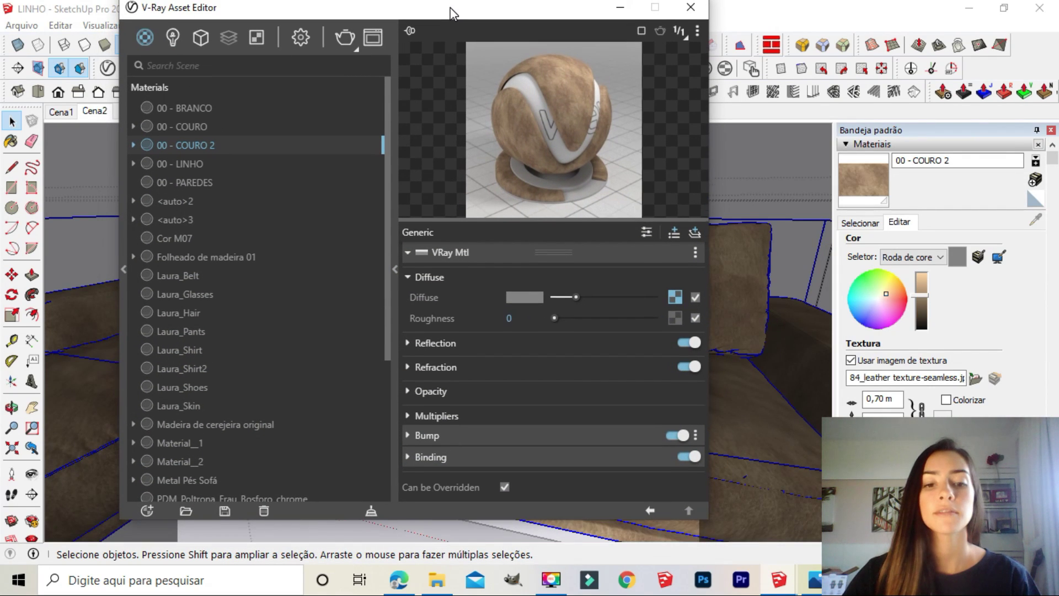
pyautogui.click(478, 346)
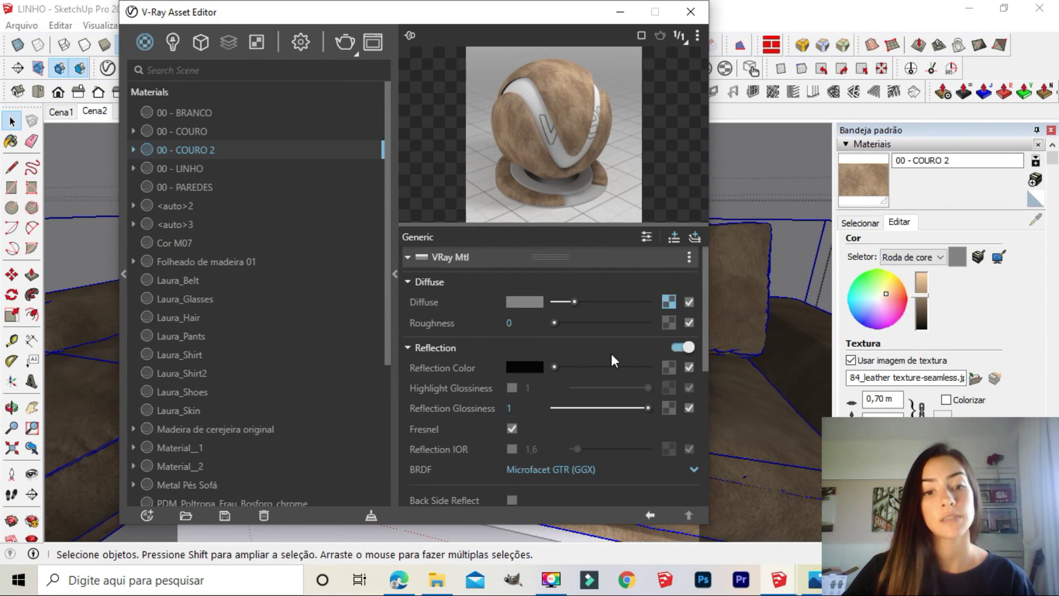
pyautogui.moveTo(560, 366); pyautogui.dragTo(633, 375)
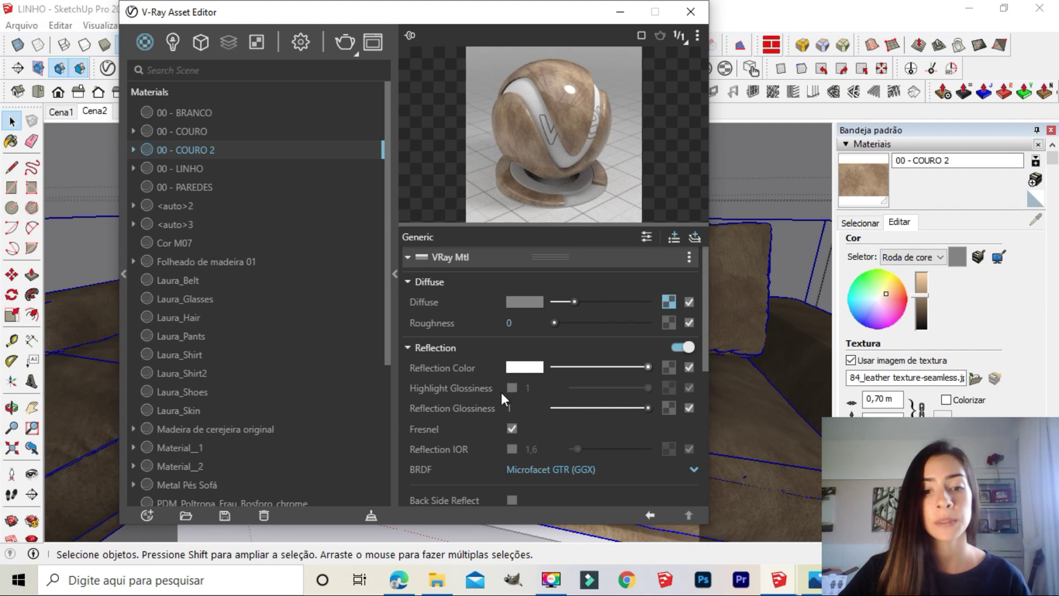
# Step: Add a Color Correction to the reflection glossiness of 00 - COURO 2 with the bitmap 84_leather texture-seamless PB 2 as its input
pyautogui.click(668, 408)
pyautogui.click(614, 155)
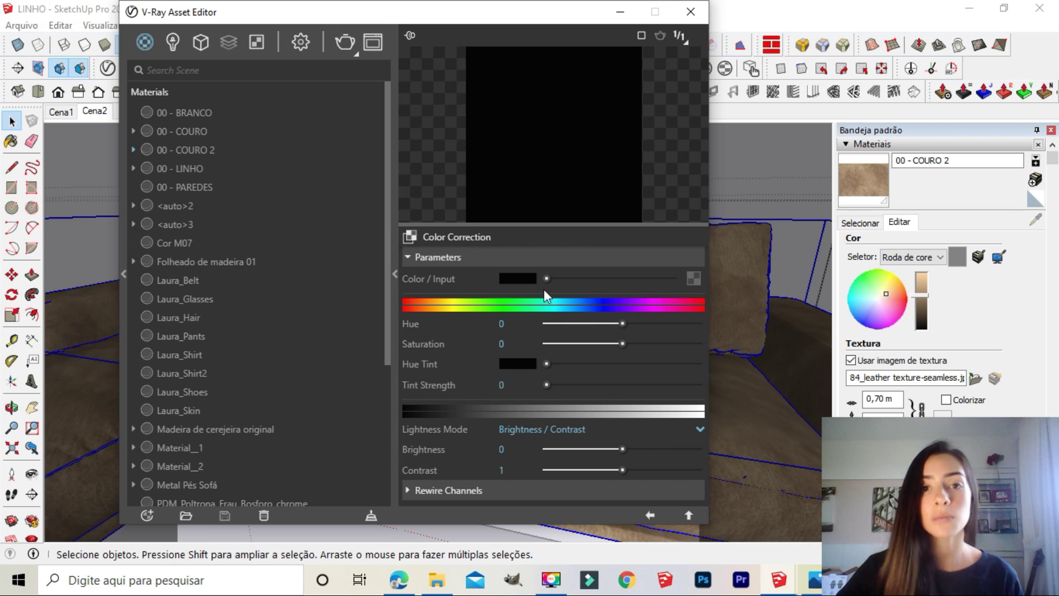
pyautogui.click(694, 279)
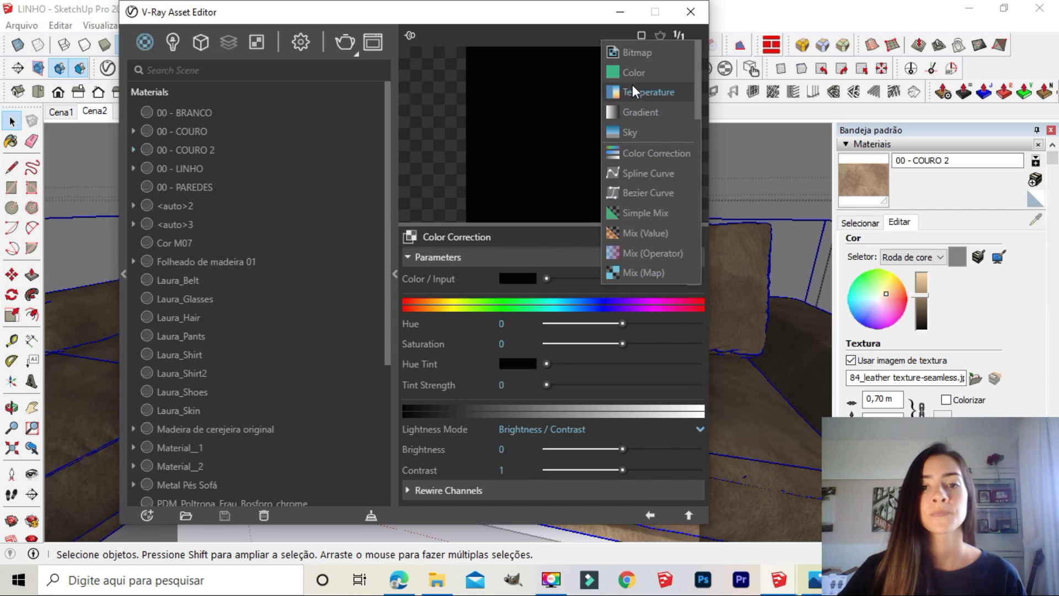
pyautogui.click(669, 55)
pyautogui.click(348, 124)
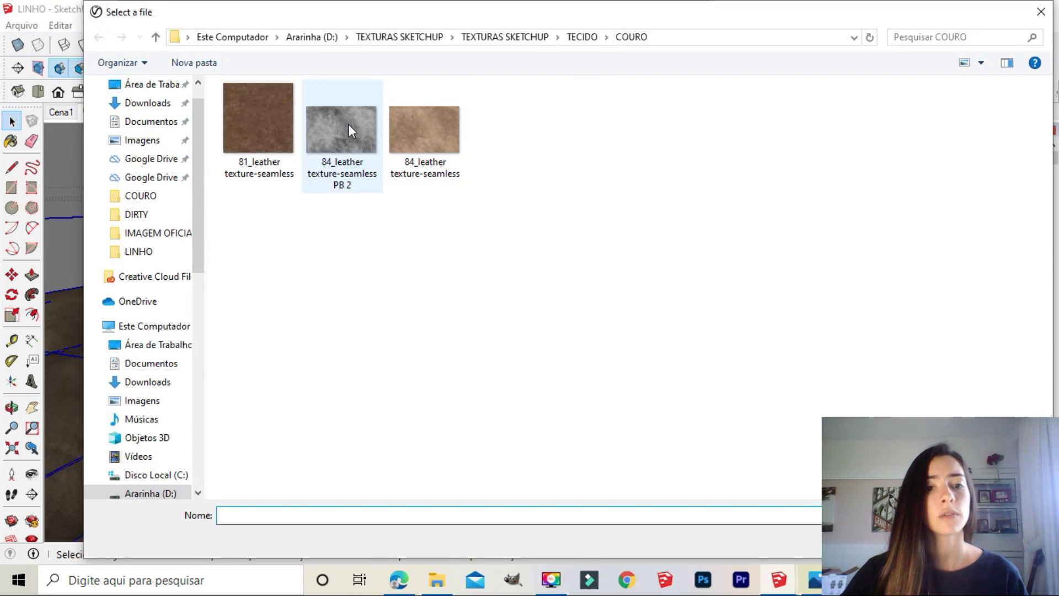
pyautogui.click(932, 538)
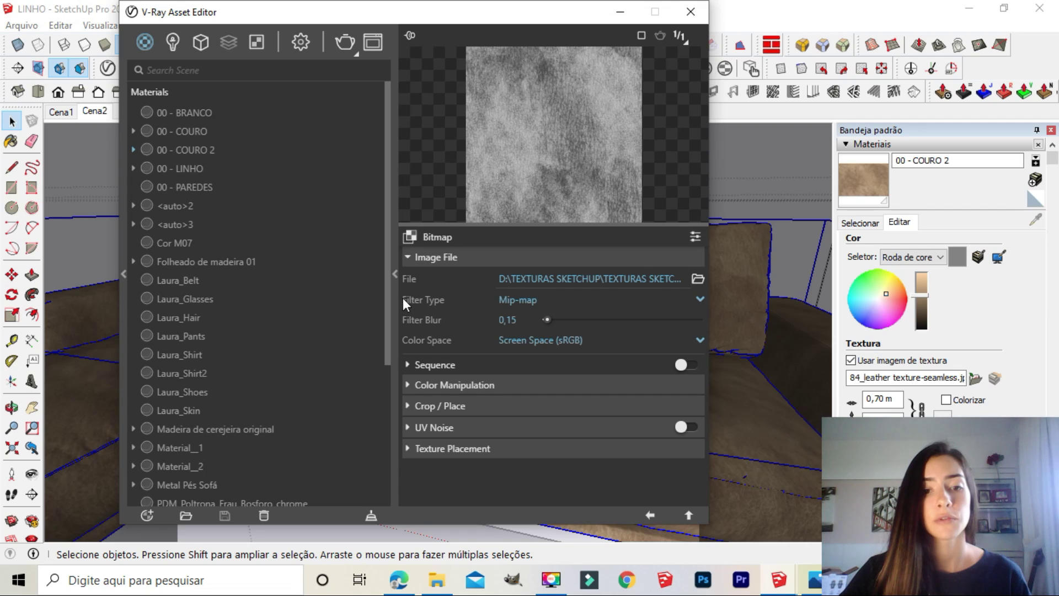
# Step: Set the glossiness bitmap's filter type to No Filter and its color space to Rendering Space (Linear), then return to the material
pyautogui.click(526, 298)
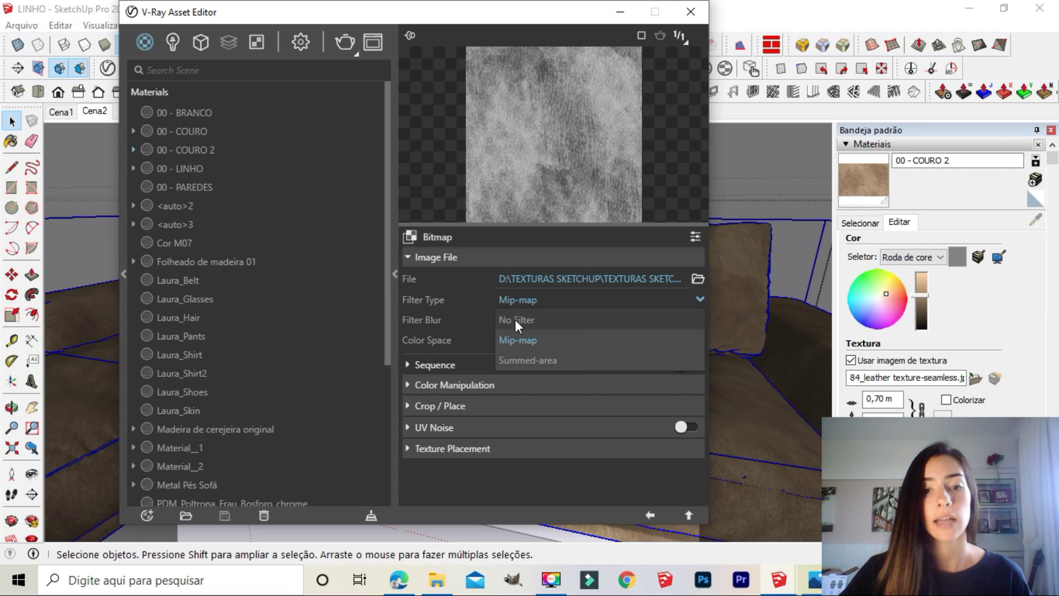
pyautogui.click(515, 319)
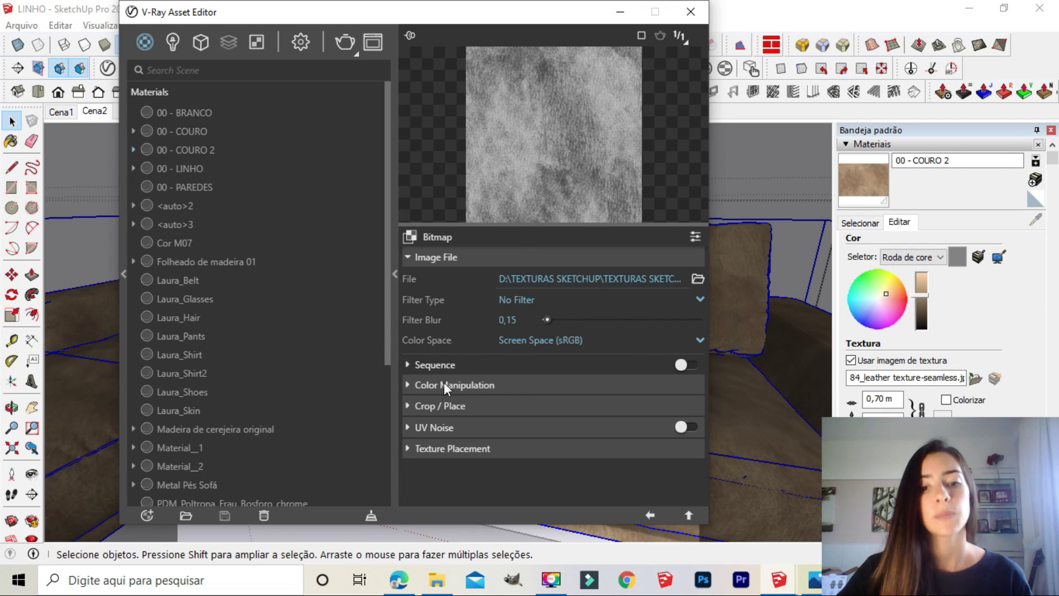
pyautogui.click(561, 340)
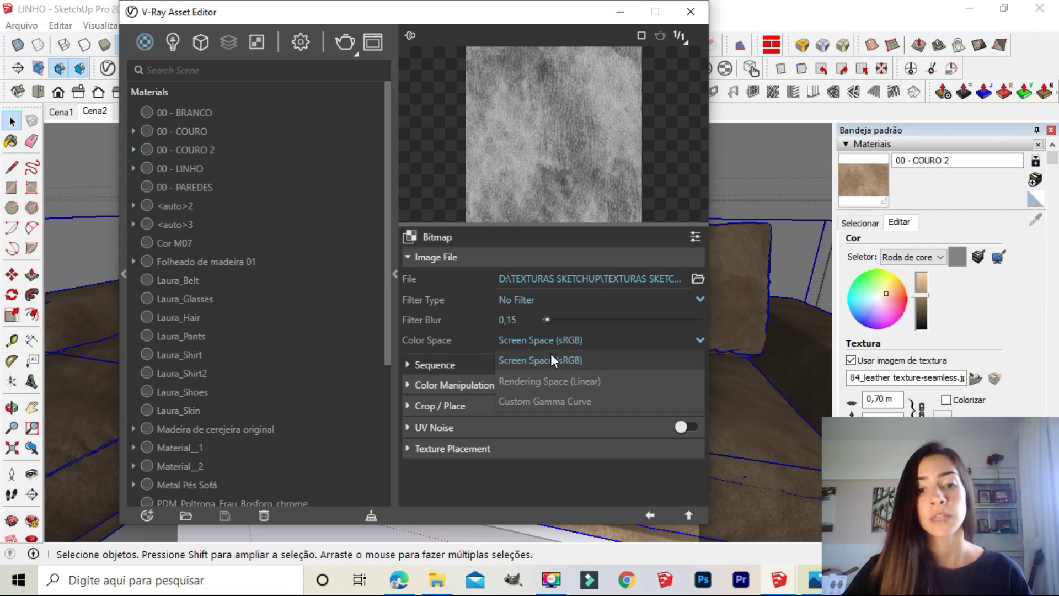
pyautogui.click(544, 380)
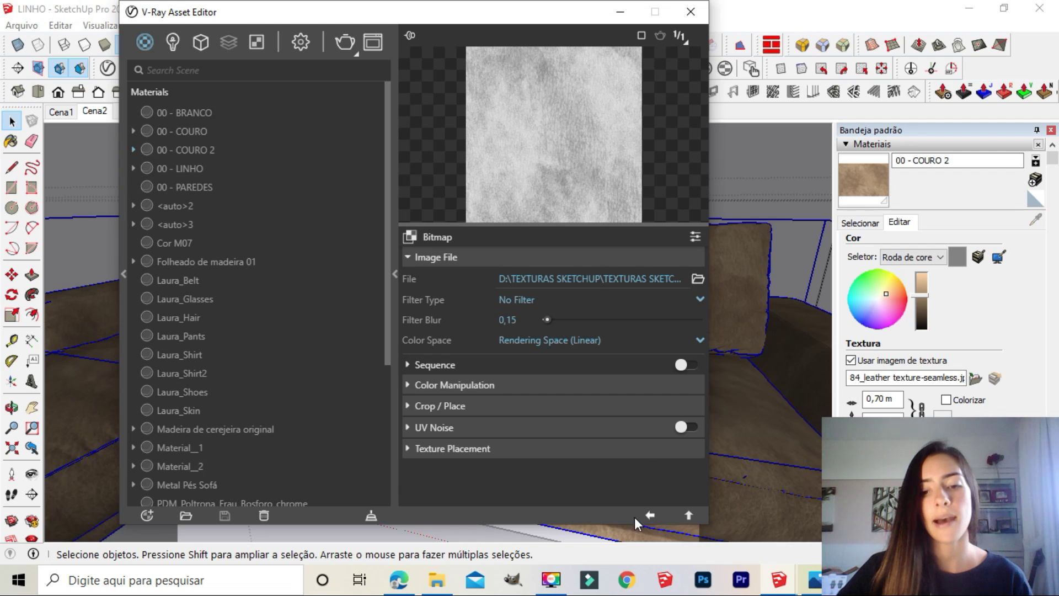
pyautogui.click(651, 515)
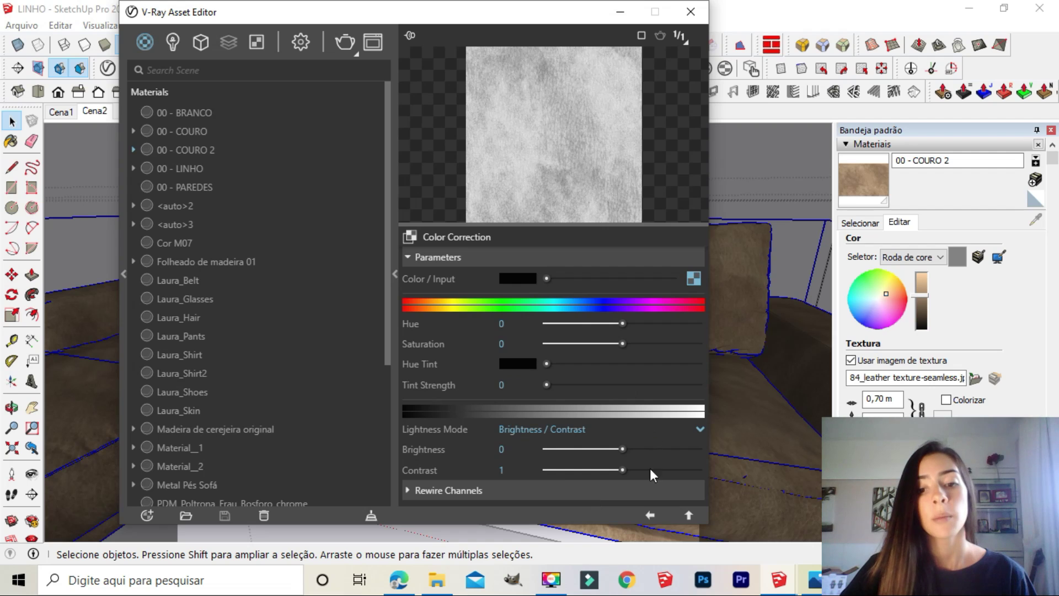
pyautogui.click(649, 516)
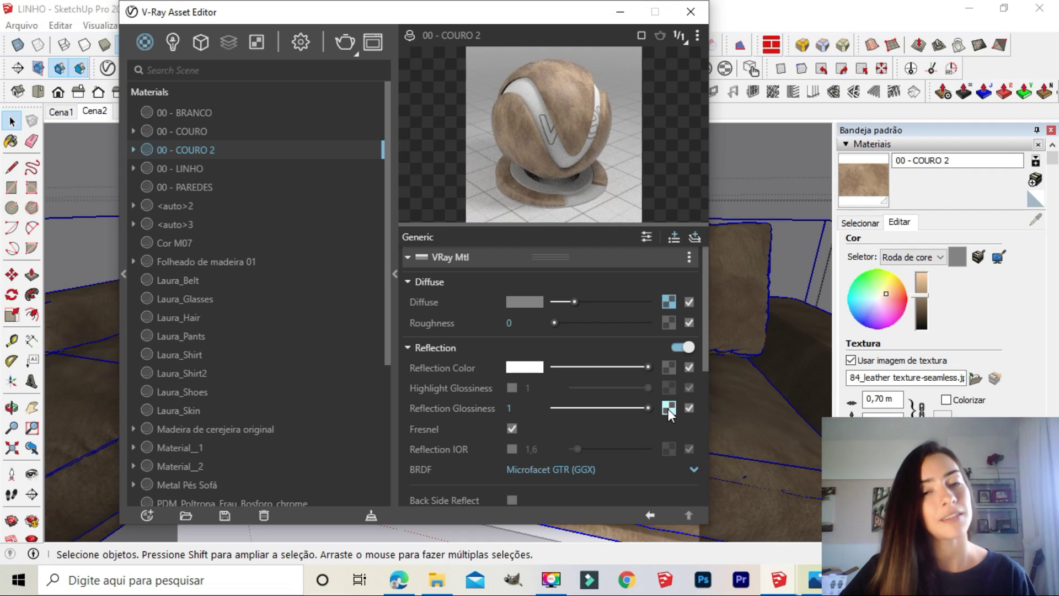
# Step: Show the material preview on draped fabric and set the glossiness Color Correction's lightness mode to Gain / Gamma / Lift
pyautogui.click(697, 35)
pyautogui.click(615, 74)
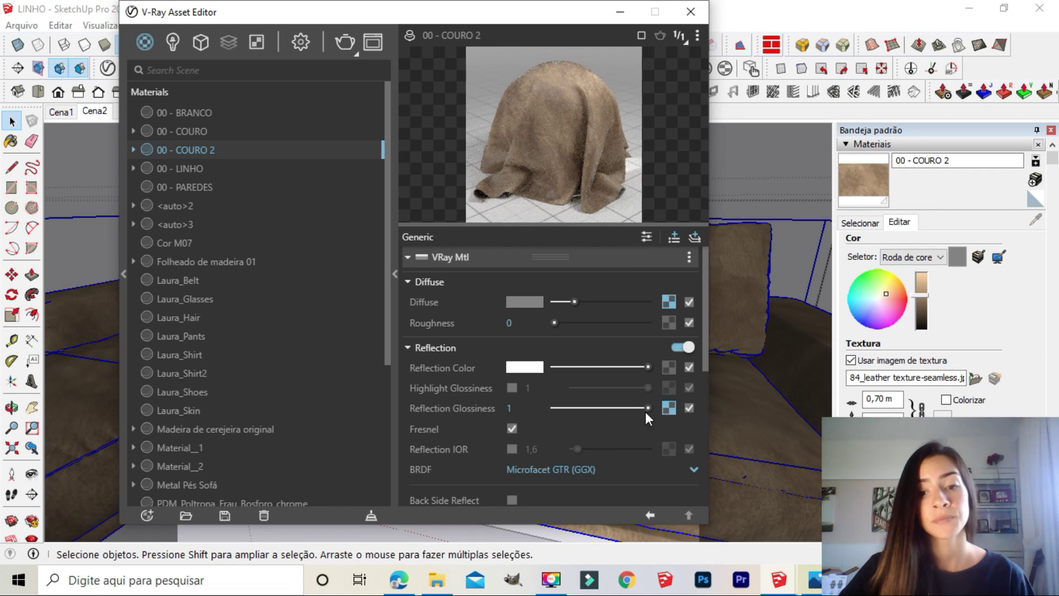
pyautogui.click(668, 407)
pyautogui.click(521, 432)
pyautogui.click(524, 469)
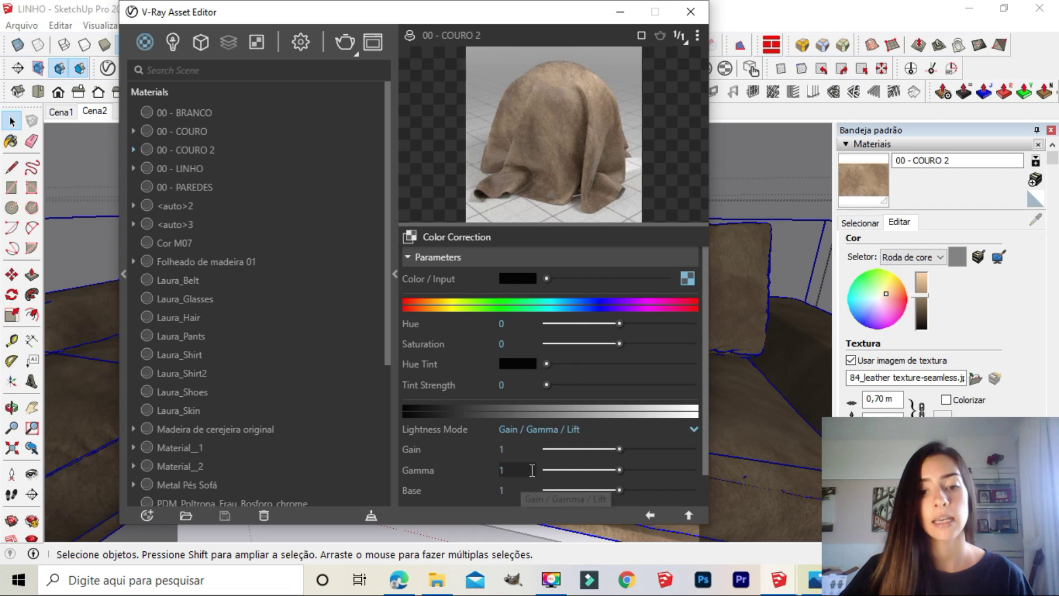
# Step: Try different gain levels on the glossiness Color Correction, settle on 1,67 and return to the material
pyautogui.moveTo(620, 447); pyautogui.dragTo(669, 456)
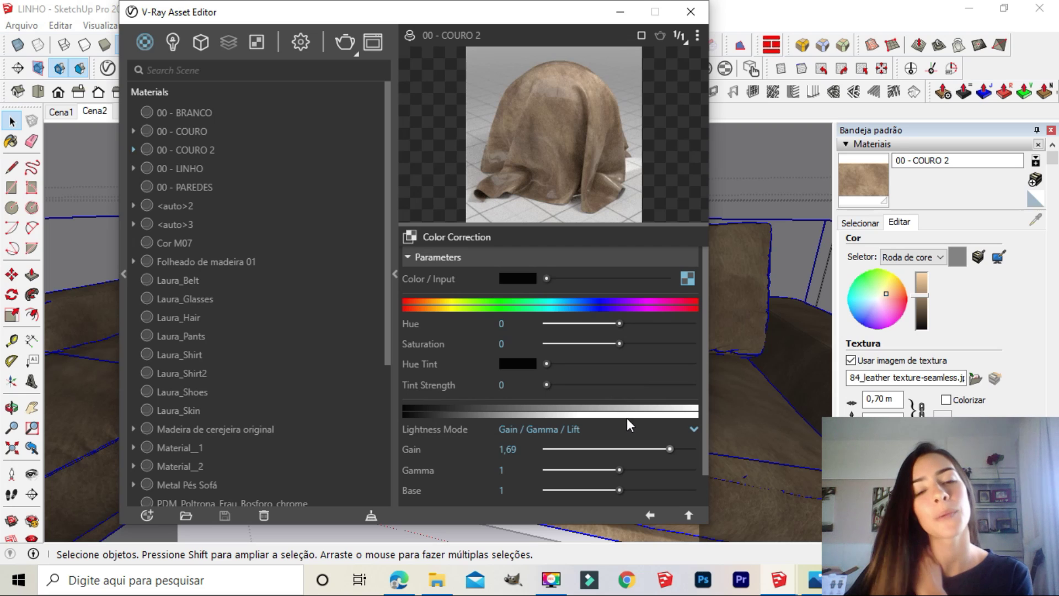
pyautogui.click(618, 449)
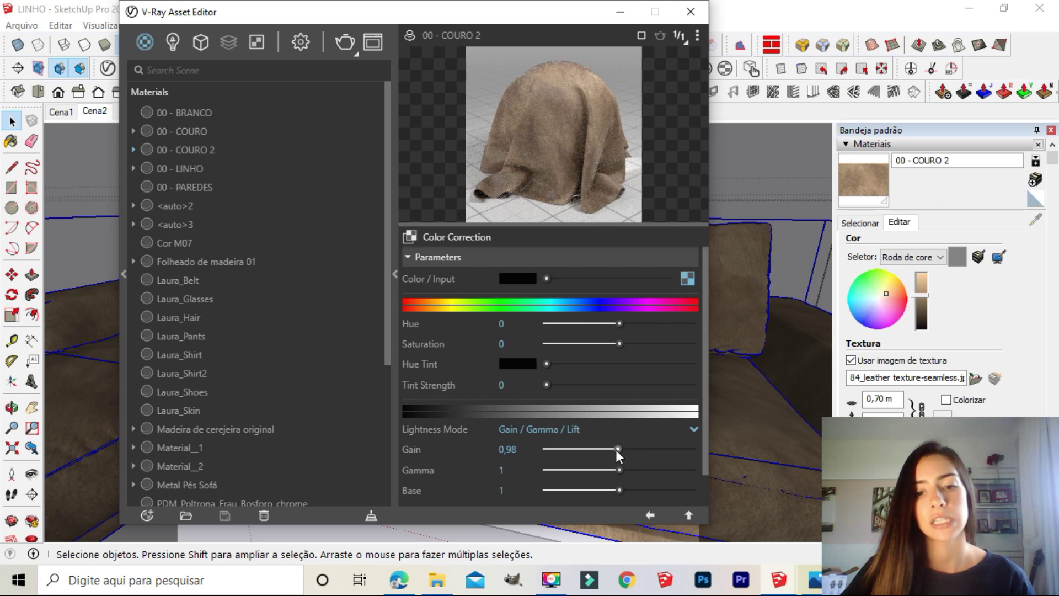
pyautogui.moveTo(615, 449); pyautogui.dragTo(614, 450)
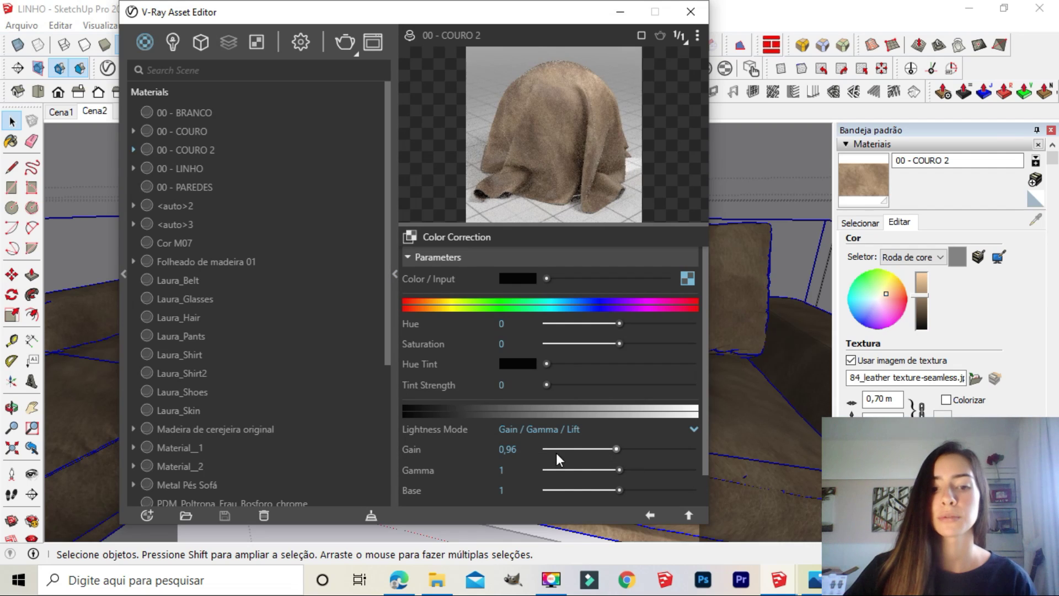
pyautogui.moveTo(616, 448); pyautogui.dragTo(647, 452)
pyautogui.moveTo(656, 460); pyautogui.dragTo(668, 455)
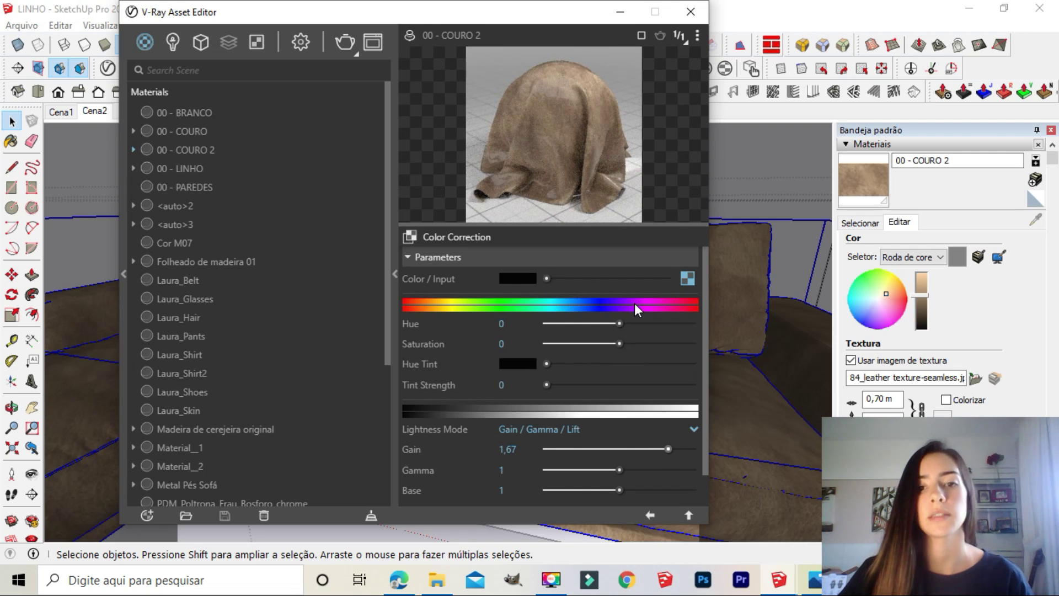
pyautogui.click(649, 512)
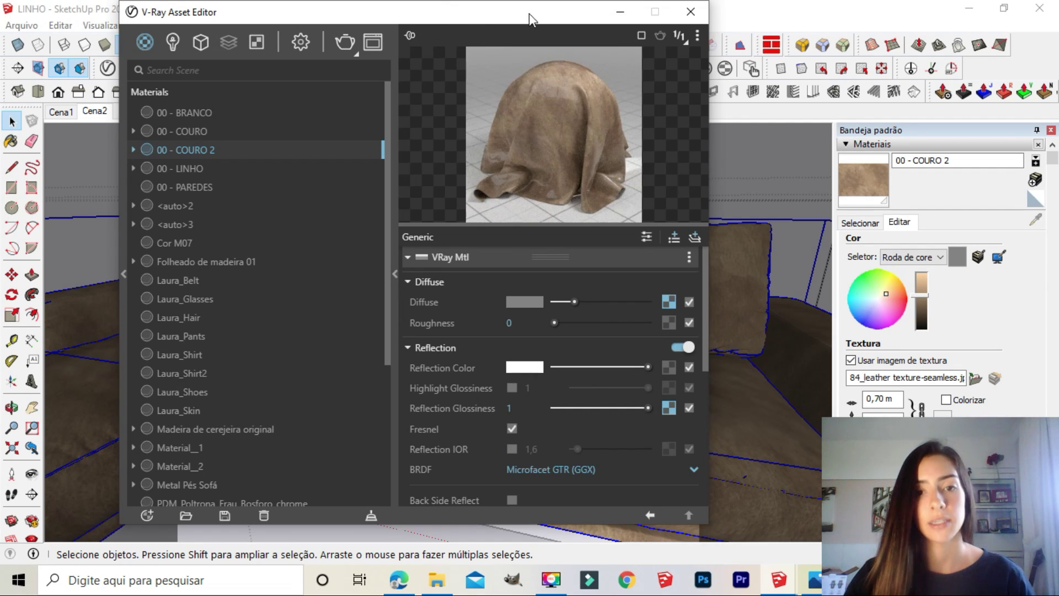
# Step: Load 84_leather texture-seamless PB 2 as a bitmap into the bump map slot of 00 - COURO 2
pyautogui.scroll(-4, 573, 279)
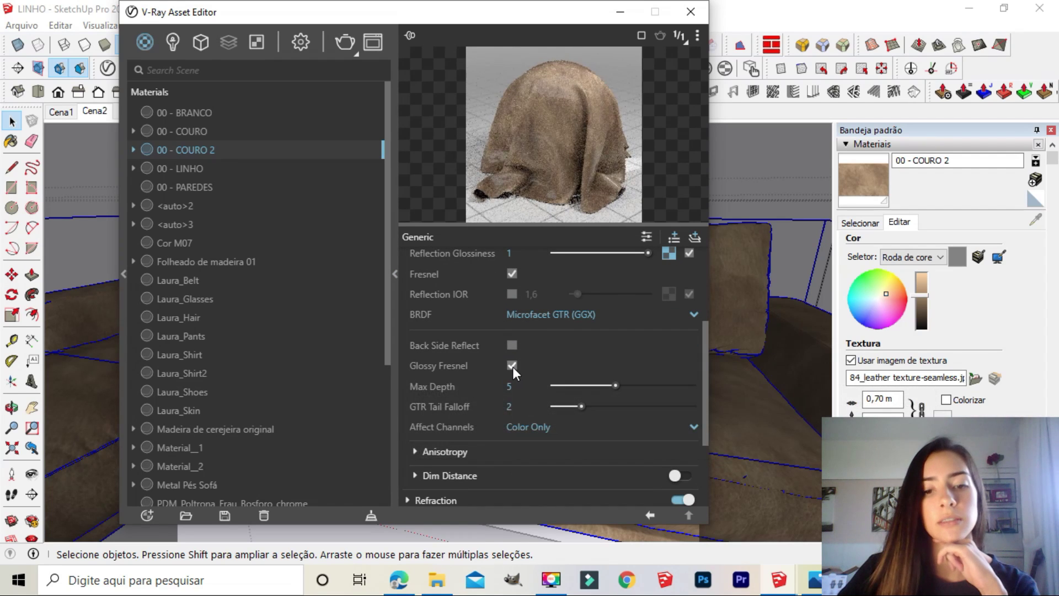
pyautogui.scroll(-3, 512, 366)
pyautogui.click(425, 441)
pyautogui.scroll(-2, 494, 313)
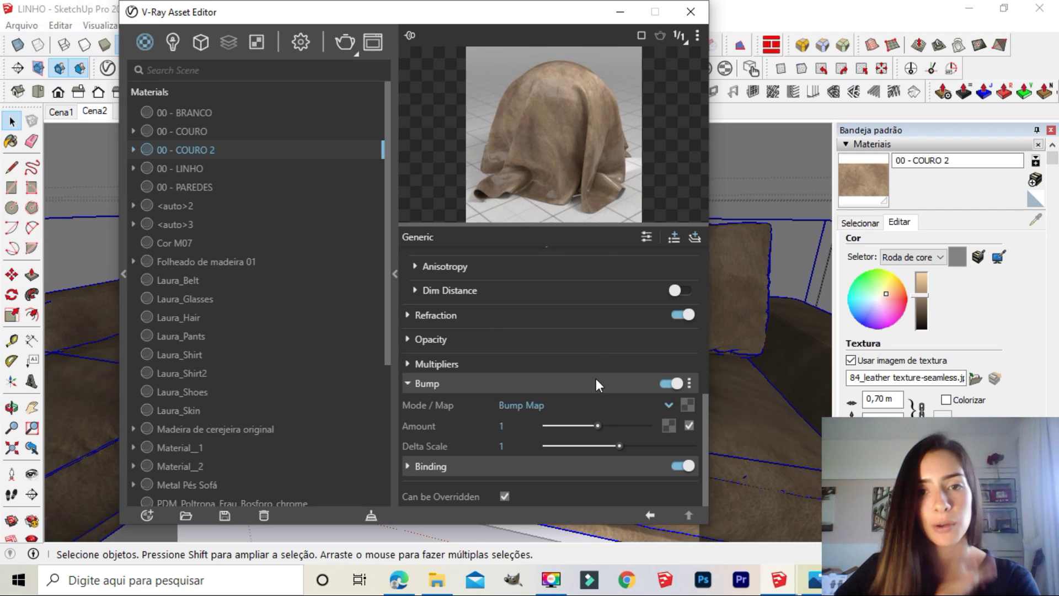
pyautogui.click(687, 405)
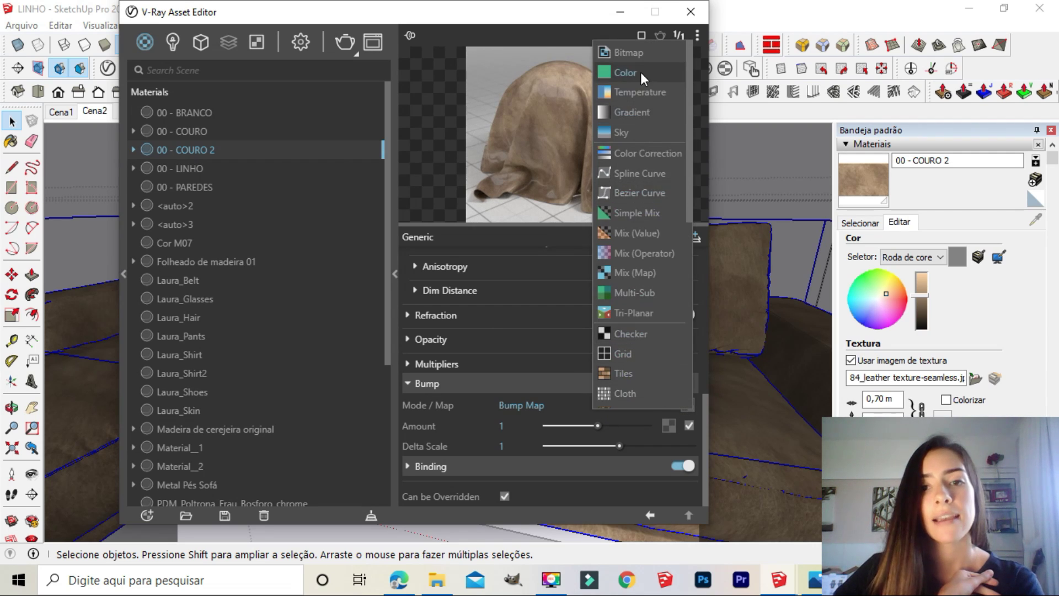
pyautogui.click(628, 52)
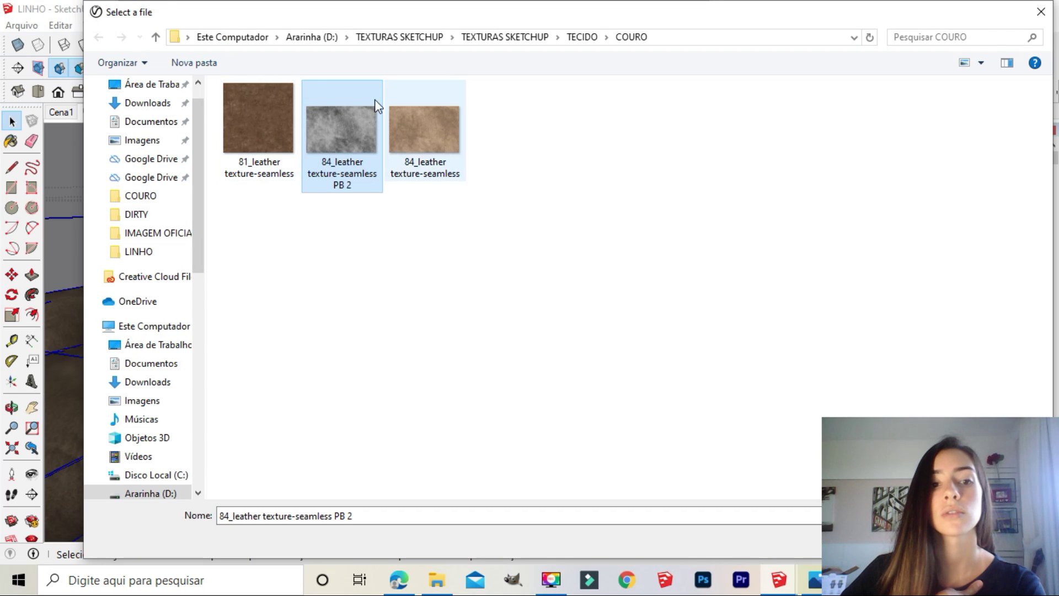
pyautogui.press('Return')
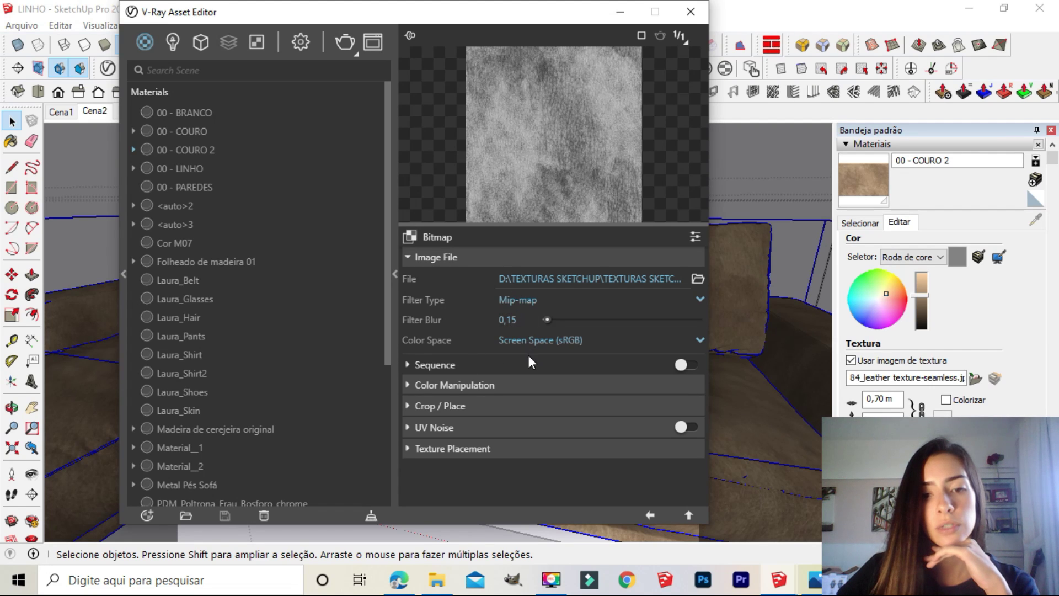
# Step: Set the bump bitmap's color space to Rendering Space (Linear) and its filter type to No Filter, then return to the material
pyautogui.click(560, 344)
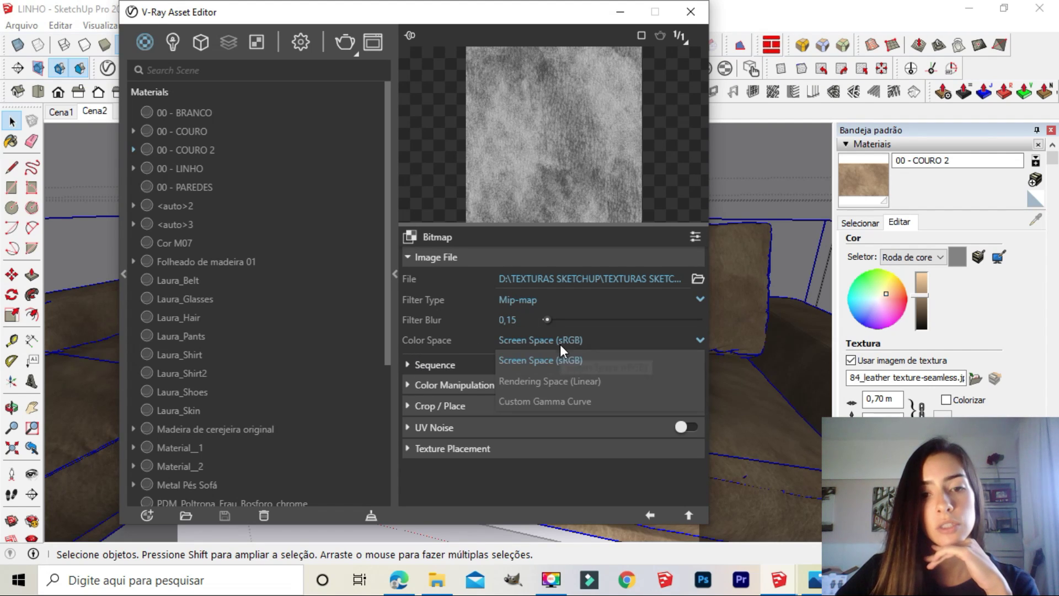
pyautogui.click(560, 379)
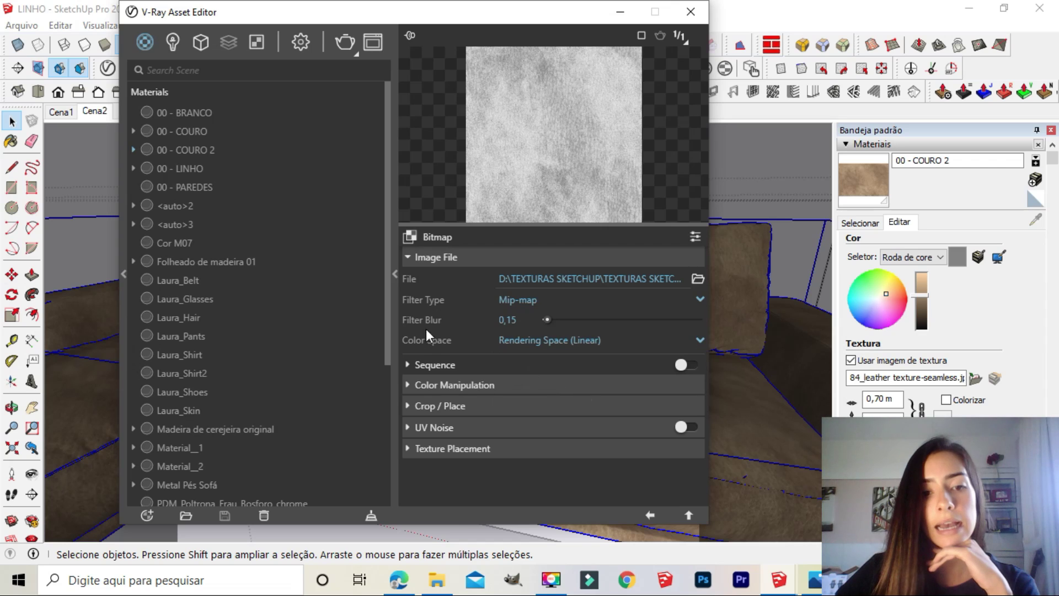
pyautogui.click(511, 298)
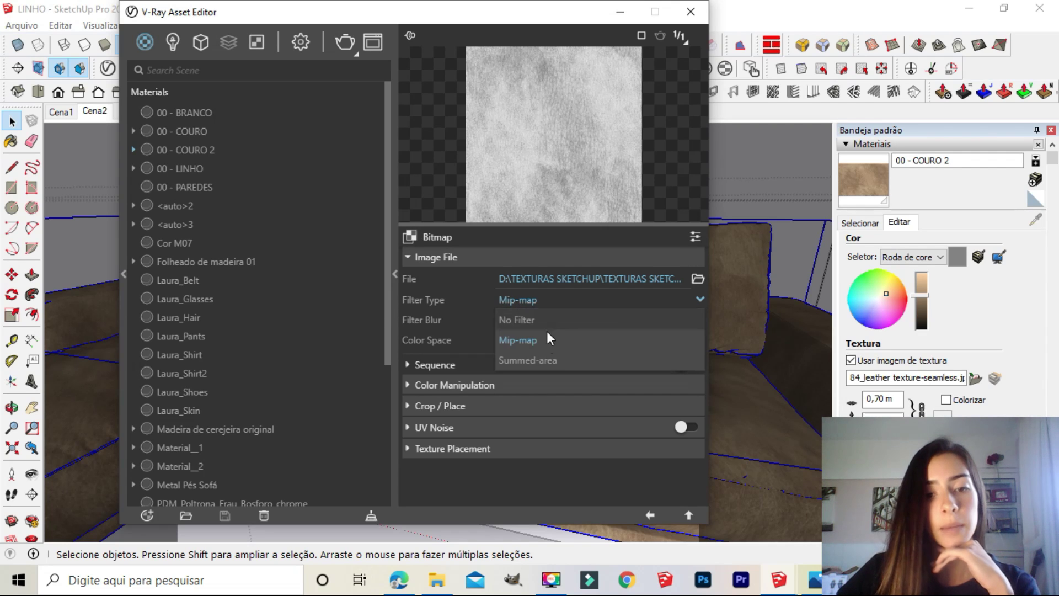
pyautogui.click(518, 315)
pyautogui.click(650, 514)
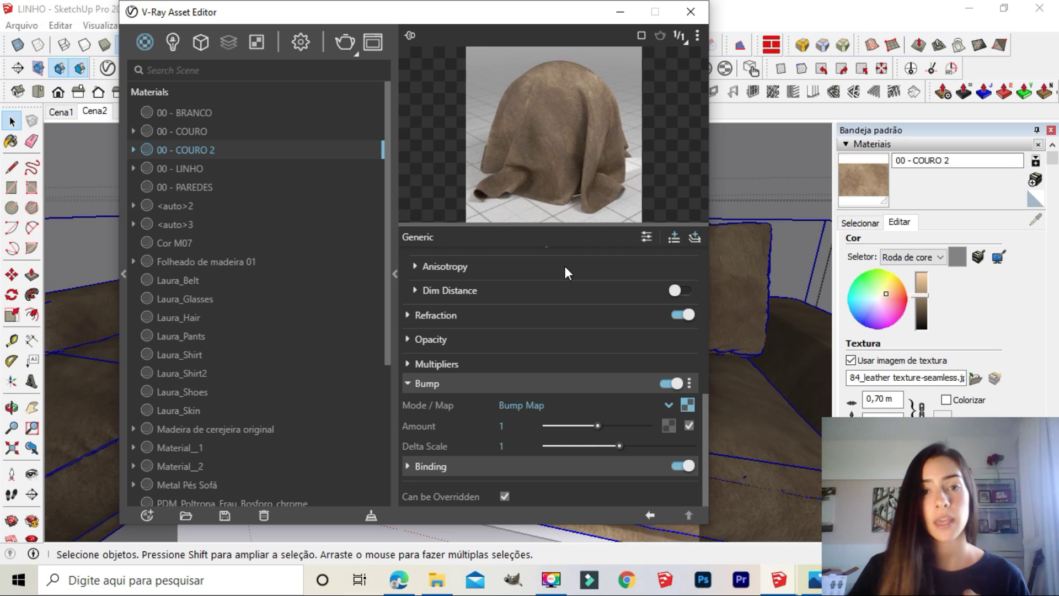
# Step: Switch to the browser, look through SketchUp Texture Club's paper textures, view Crumpled paper texture seamless 10844, and return to the V-Ray Asset Editor
pyautogui.click(399, 580)
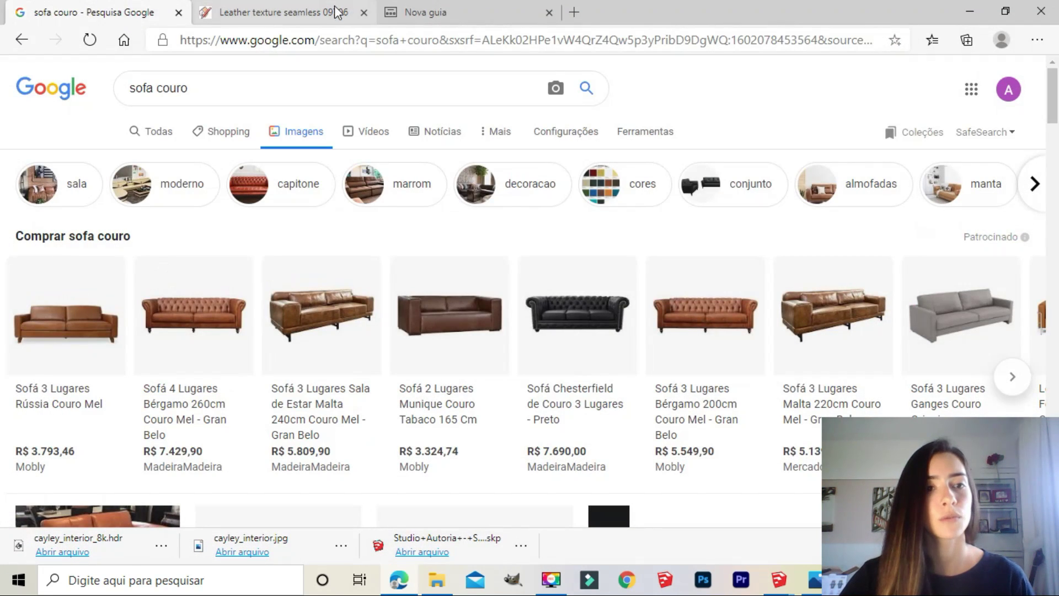
pyautogui.click(335, 10)
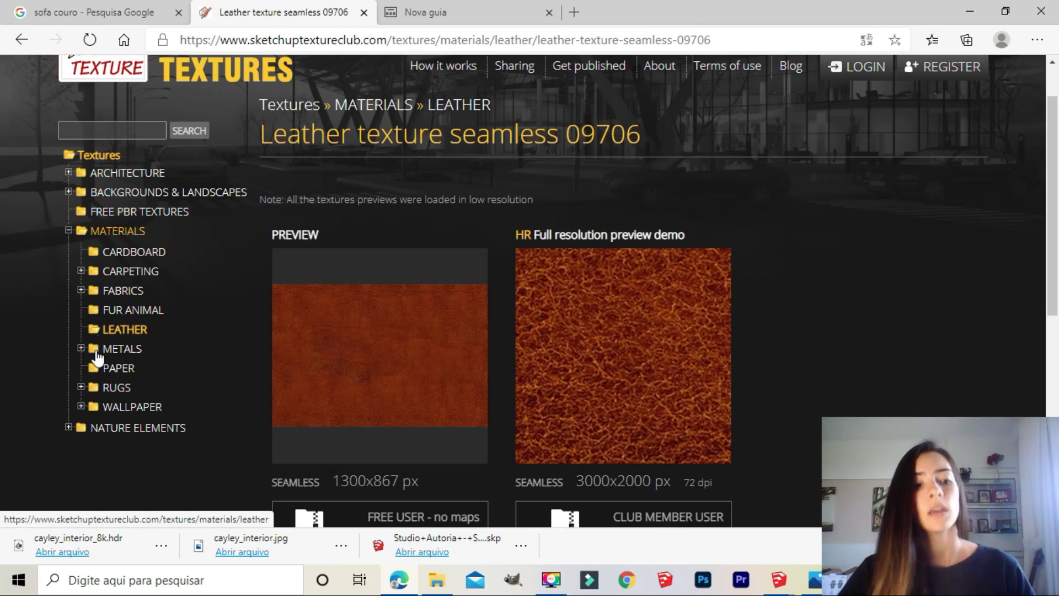
pyautogui.click(114, 366)
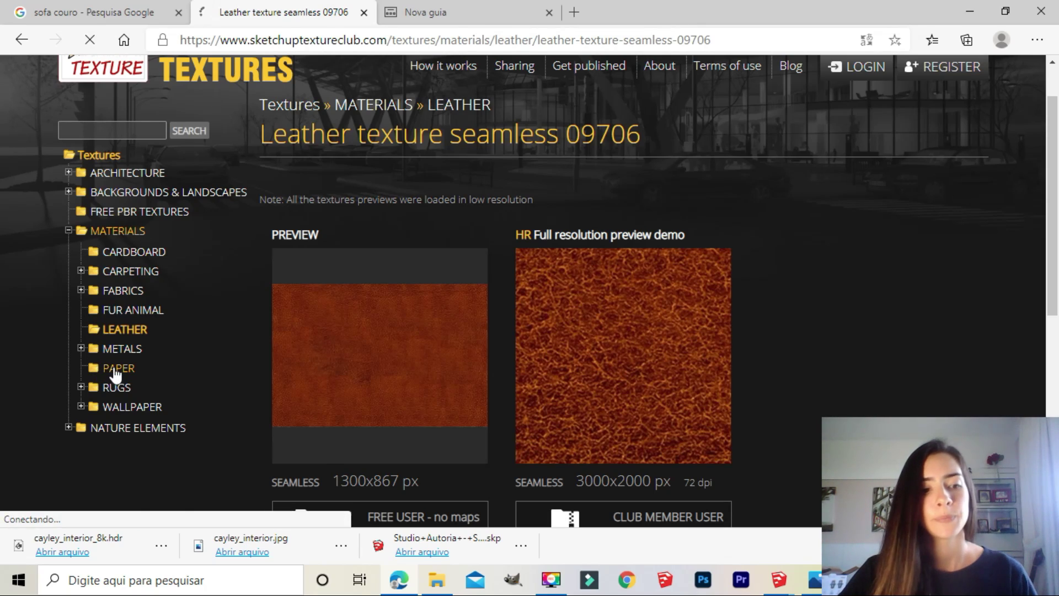
pyautogui.scroll(-2, 350, 307)
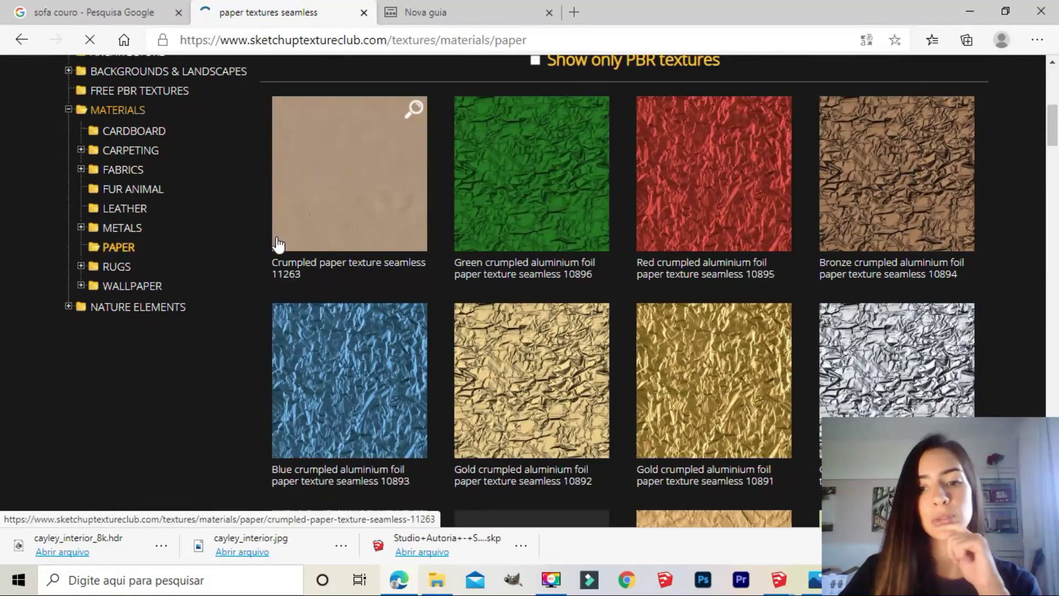
pyautogui.scroll(-3, 277, 243)
pyautogui.scroll(-1, 442, 264)
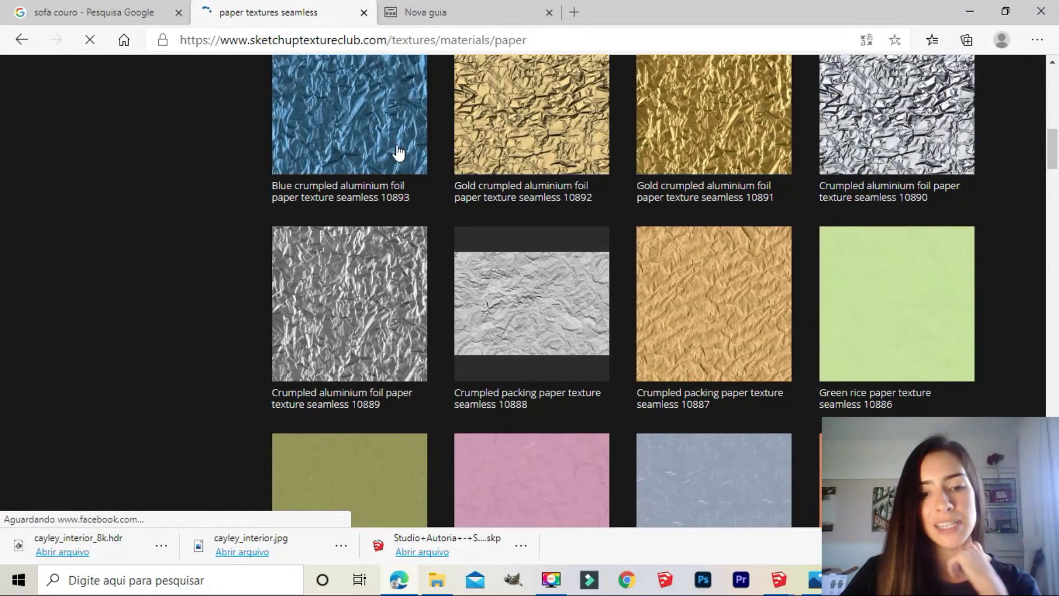
pyautogui.scroll(-2, 428, 138)
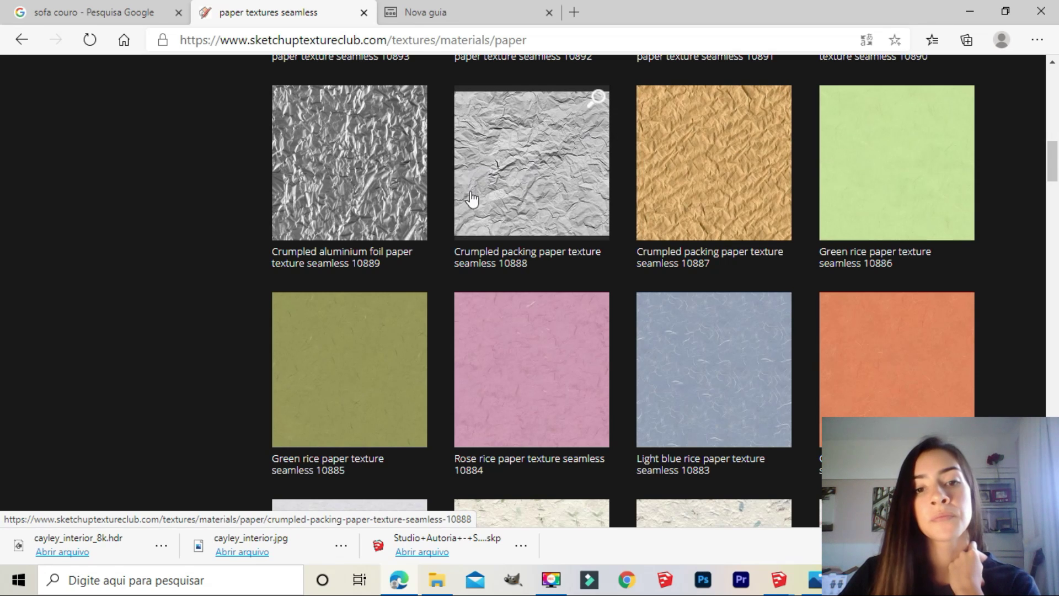
pyautogui.scroll(-20, 515, 158)
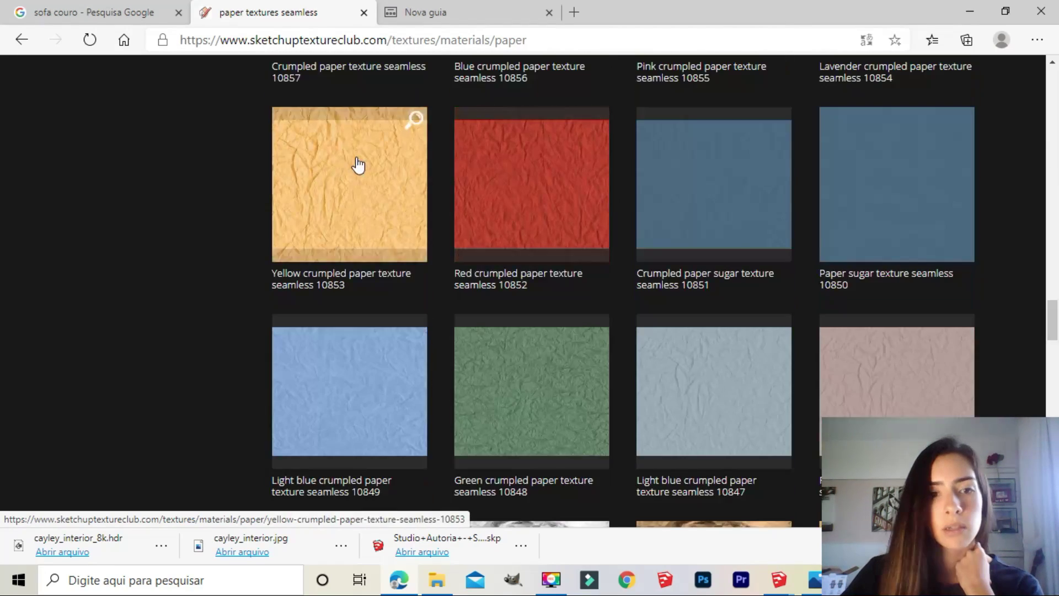
pyautogui.scroll(-8, 364, 210)
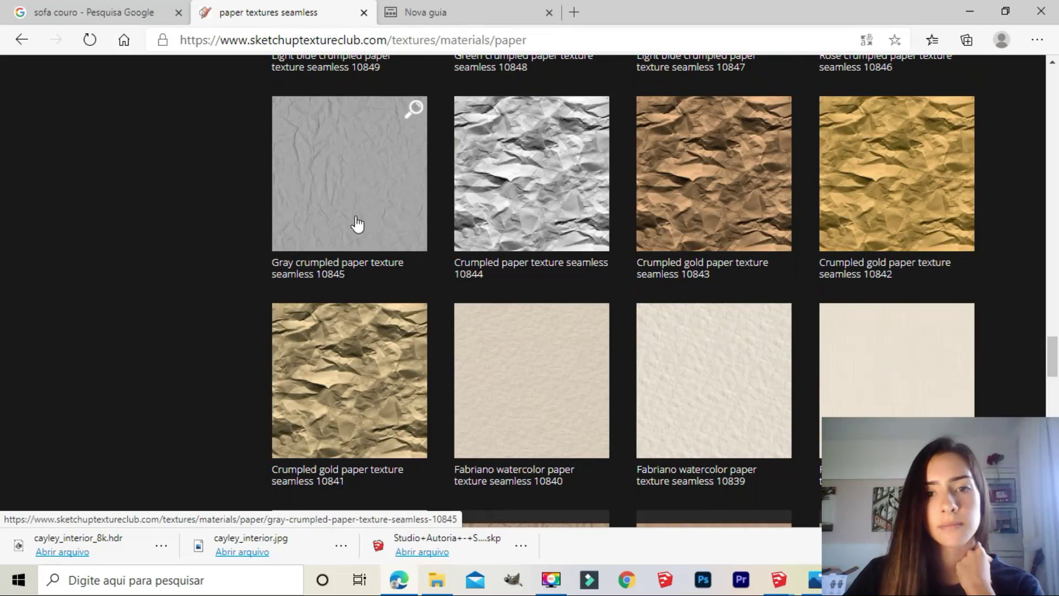
pyautogui.click(555, 189)
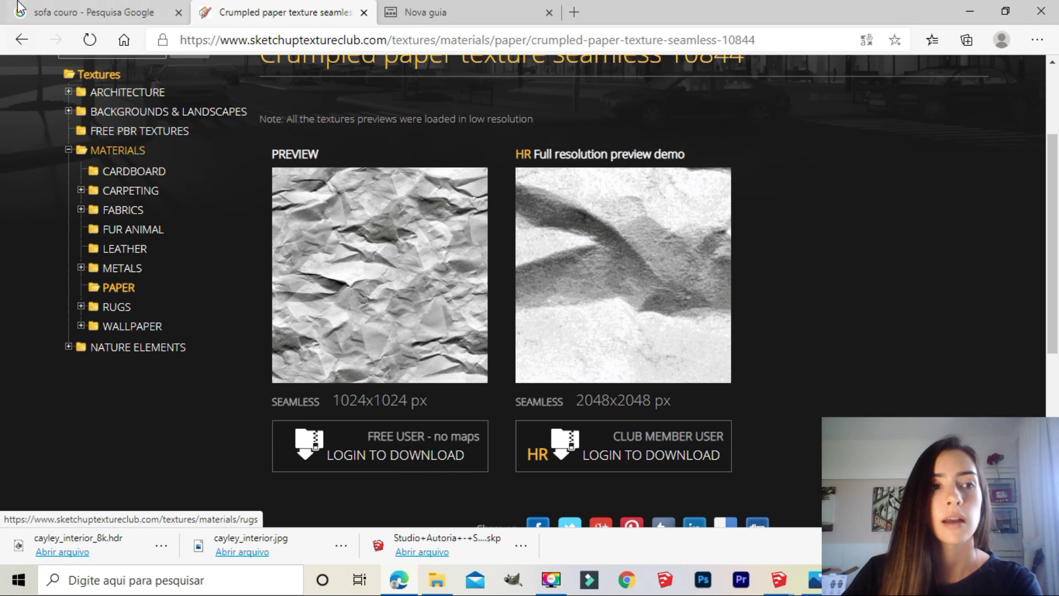
pyautogui.click(985, 9)
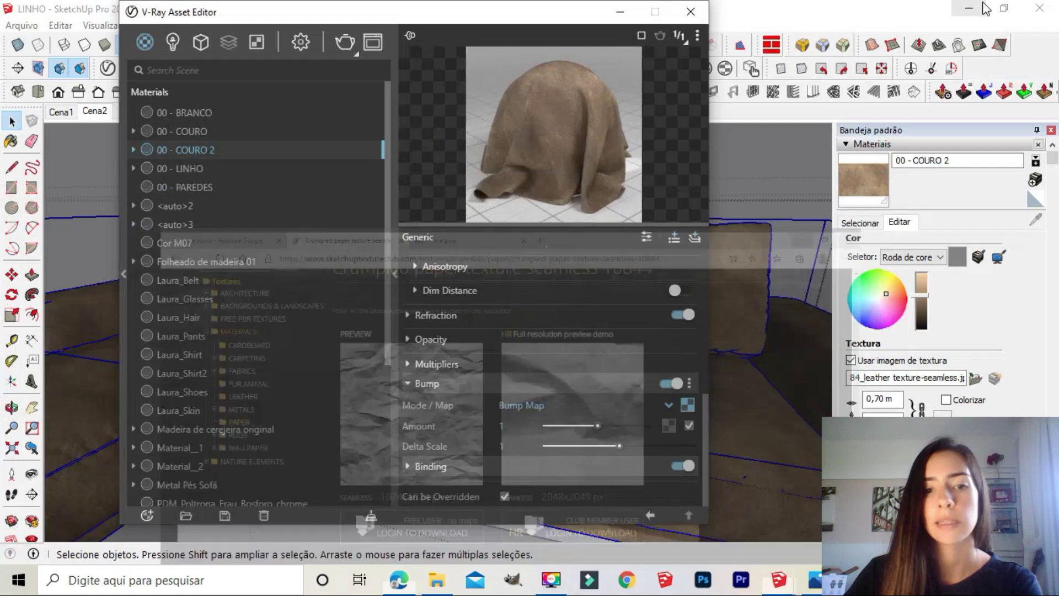
# Step: Wrap the leather bitmap in the bump slot of 00 - COURO 2 in a Mix (Map) texture
pyautogui.scroll(-3, 353, 309)
pyautogui.scroll(3, 535, 414)
pyautogui.scroll(-3, 535, 414)
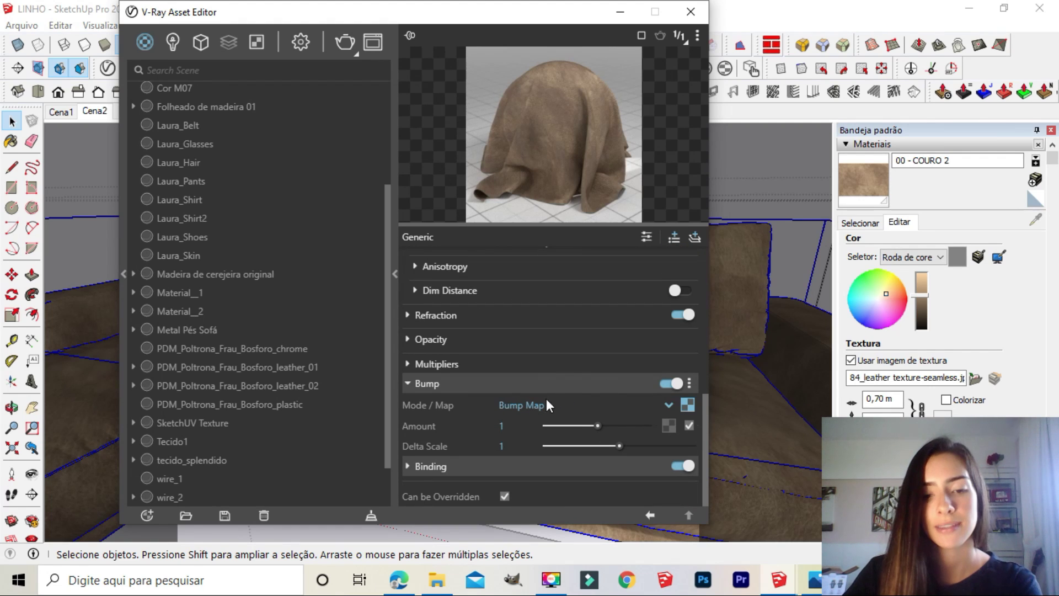
pyautogui.rightClick(689, 405)
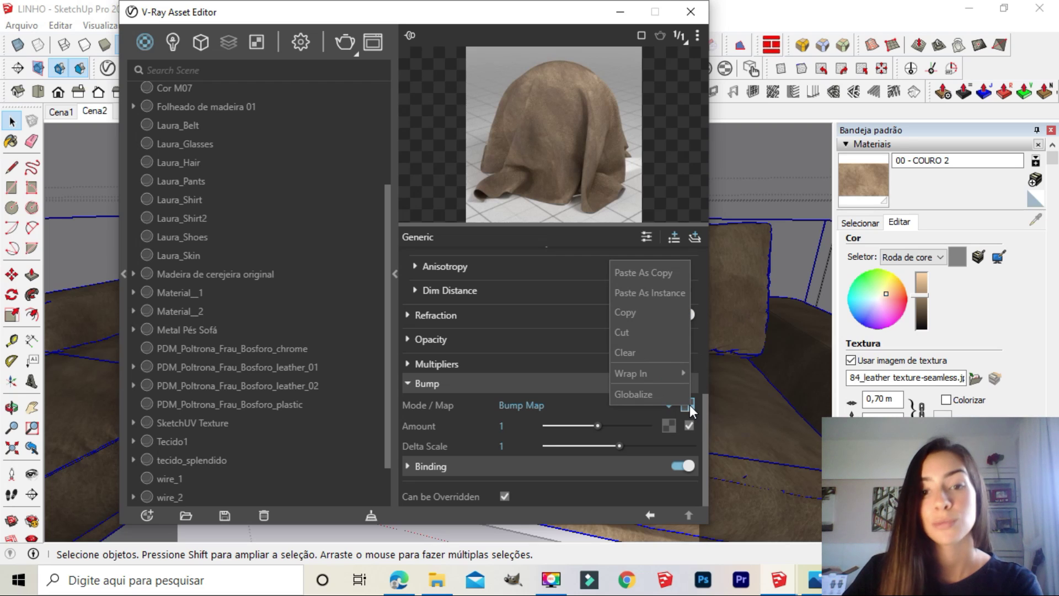
pyautogui.moveTo(636, 377)
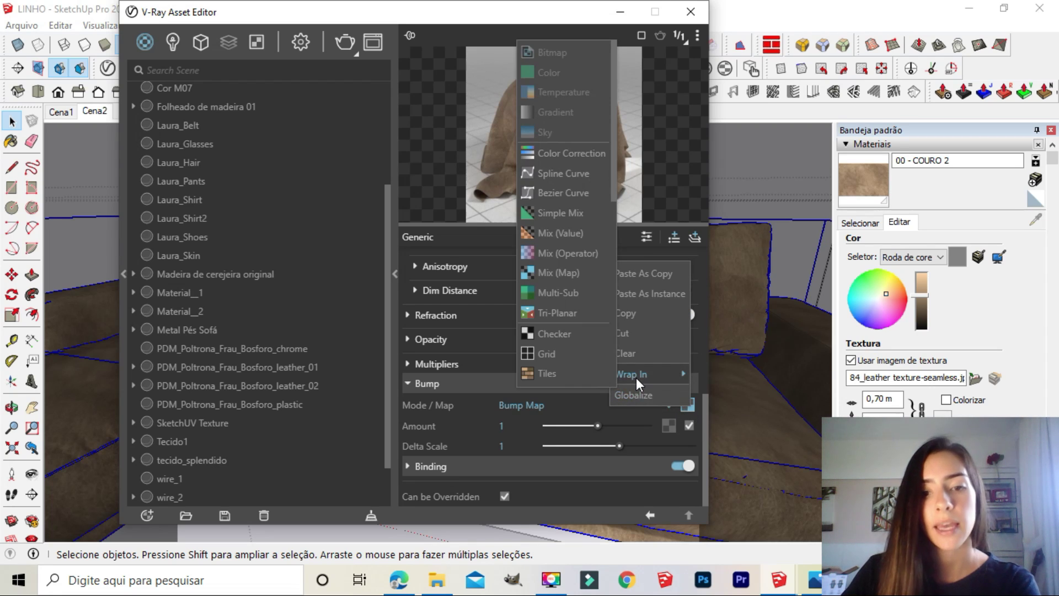
pyautogui.click(551, 273)
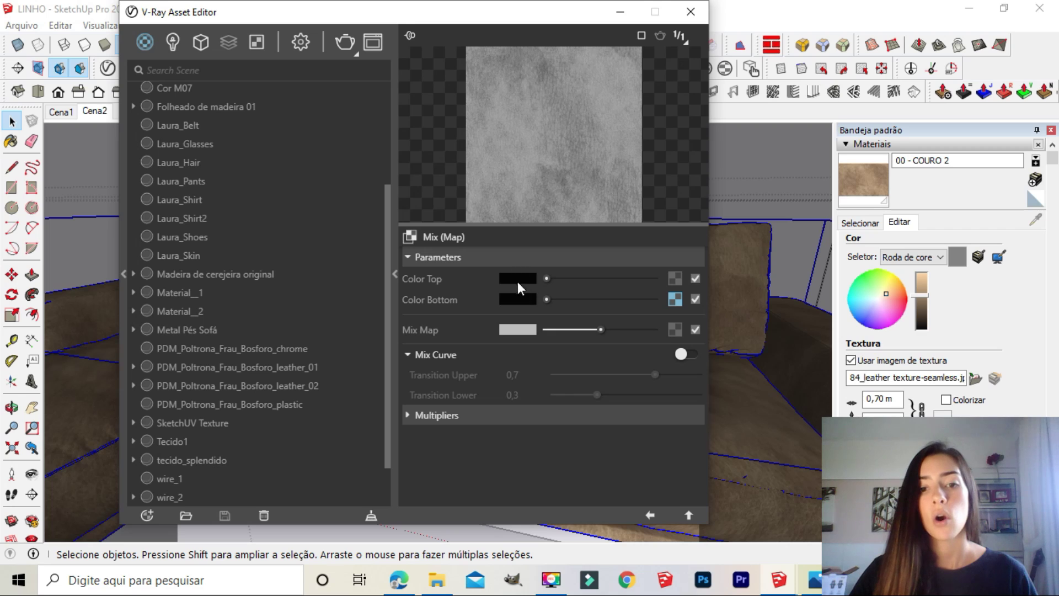
# Step: Try different Mix Map levels with the Color Bottom texture disabled and a light grey Color Top, then re-enable the texture and reset Color Top to black
pyautogui.click(696, 299)
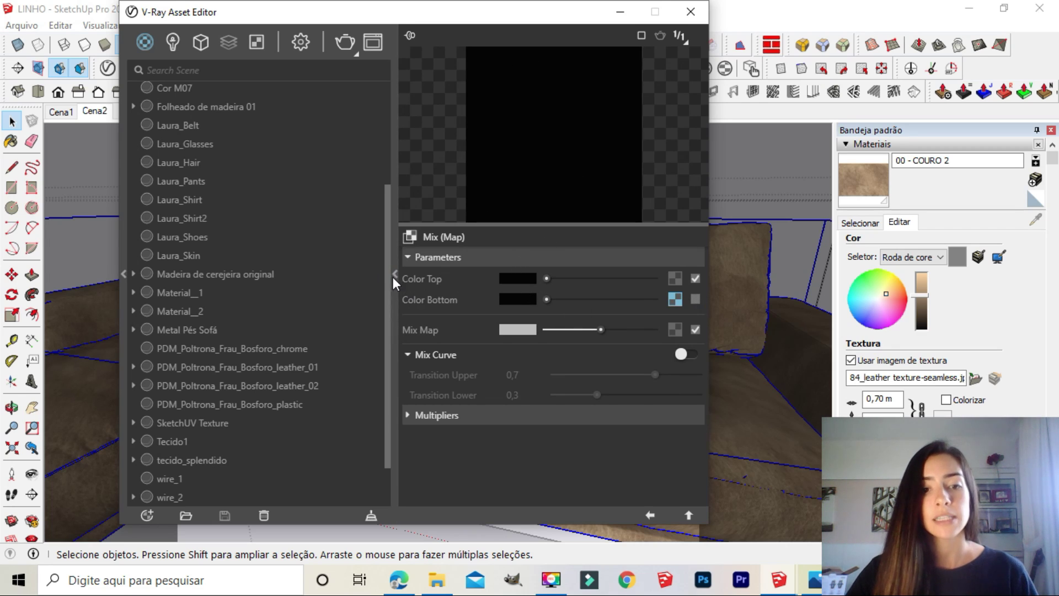
pyautogui.moveTo(551, 277); pyautogui.dragTo(610, 277)
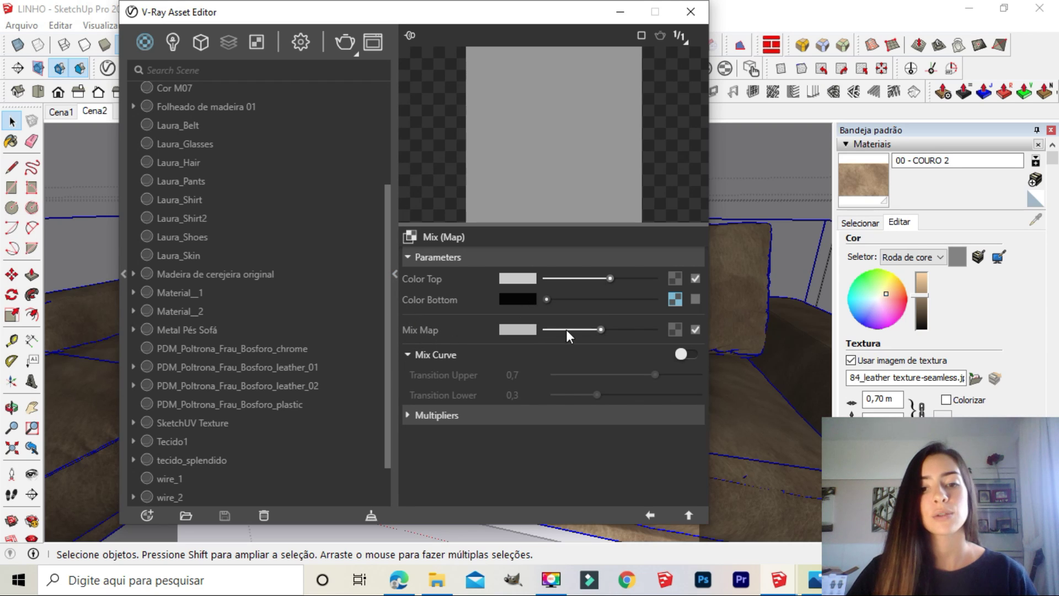
pyautogui.moveTo(604, 330); pyautogui.dragTo(550, 337)
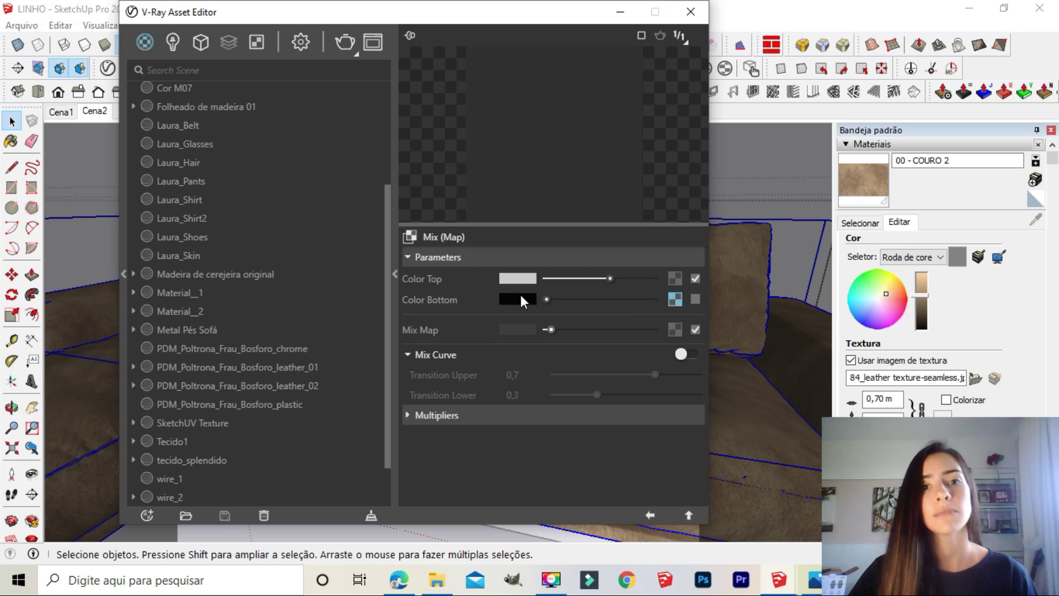
pyautogui.moveTo(553, 330); pyautogui.dragTo(648, 335)
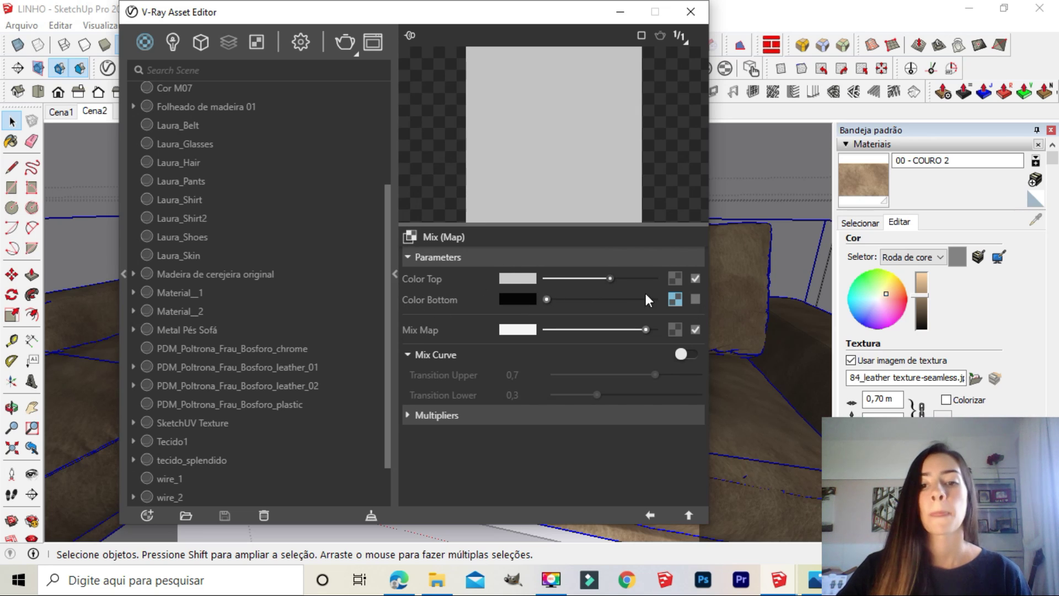
pyautogui.click(695, 298)
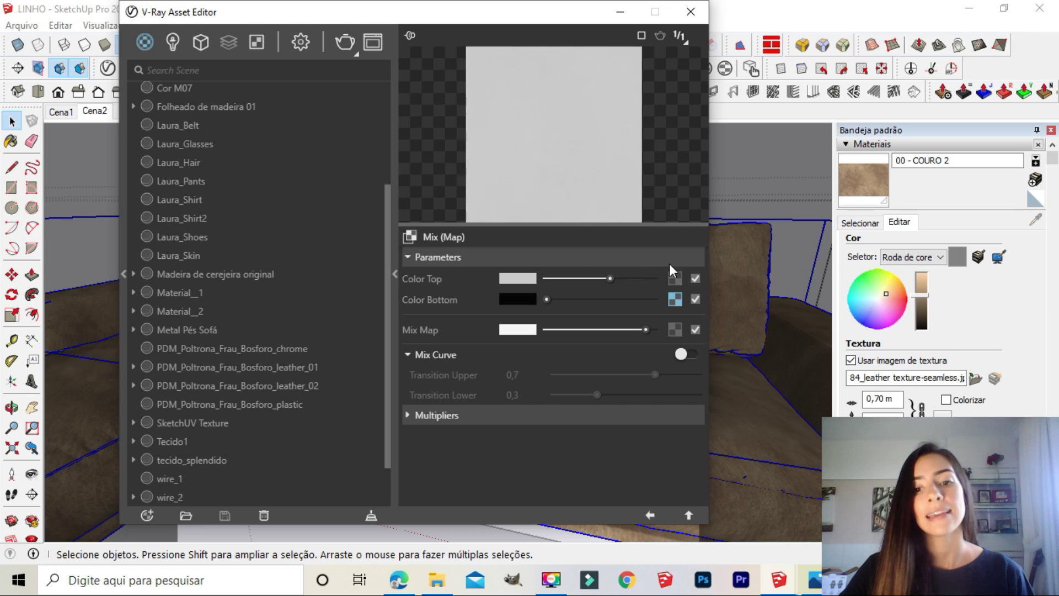
pyautogui.moveTo(610, 278); pyautogui.dragTo(236, 271)
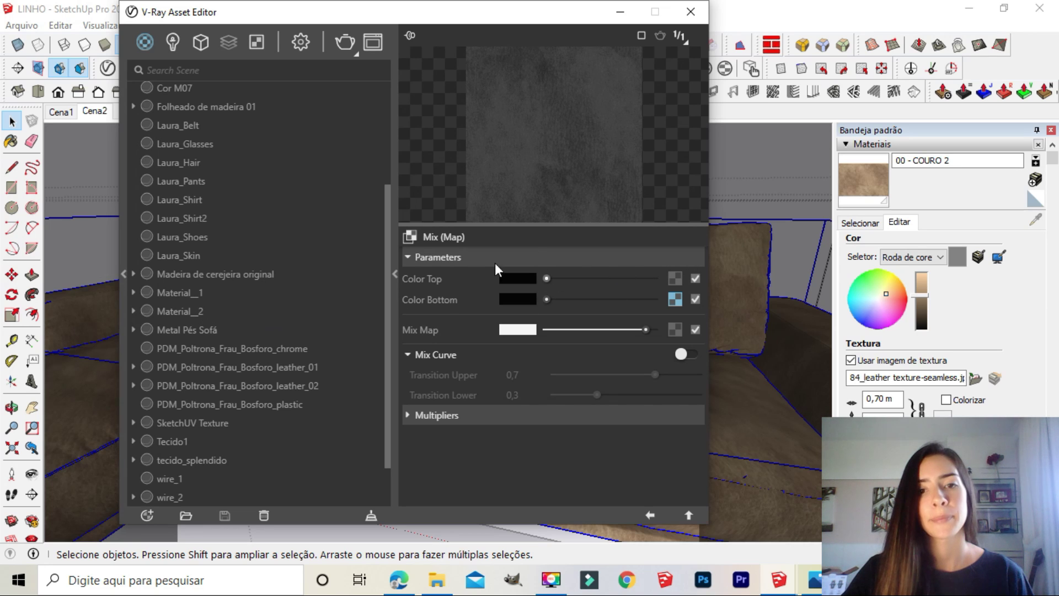
# Step: Load the crumpled paper bitmap into the Color Top slot with Rendering Space (Linear) and No Filter, then return to the Mix (Map)
pyautogui.click(676, 277)
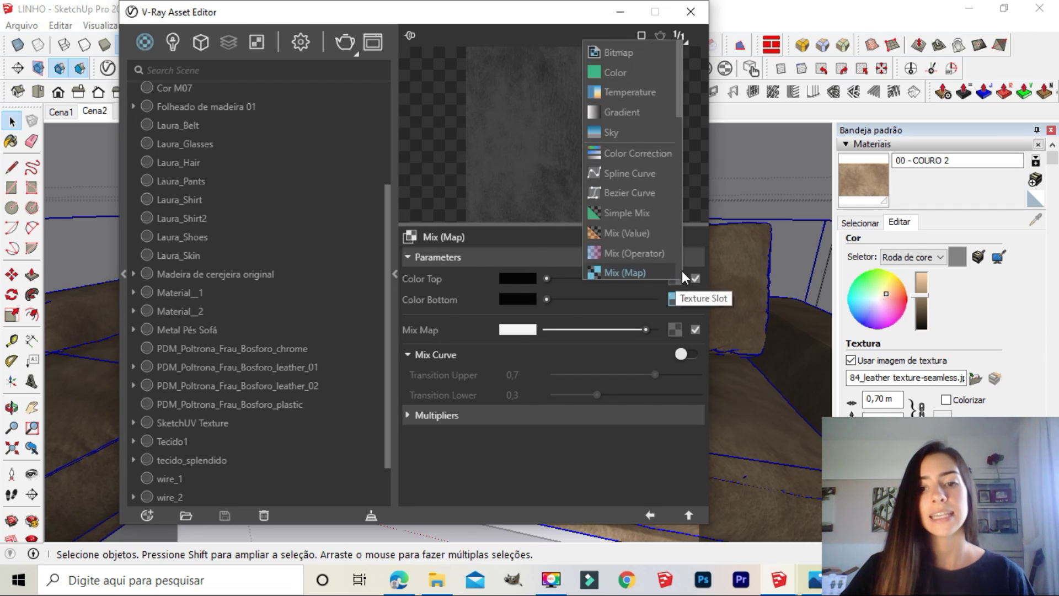
pyautogui.click(614, 51)
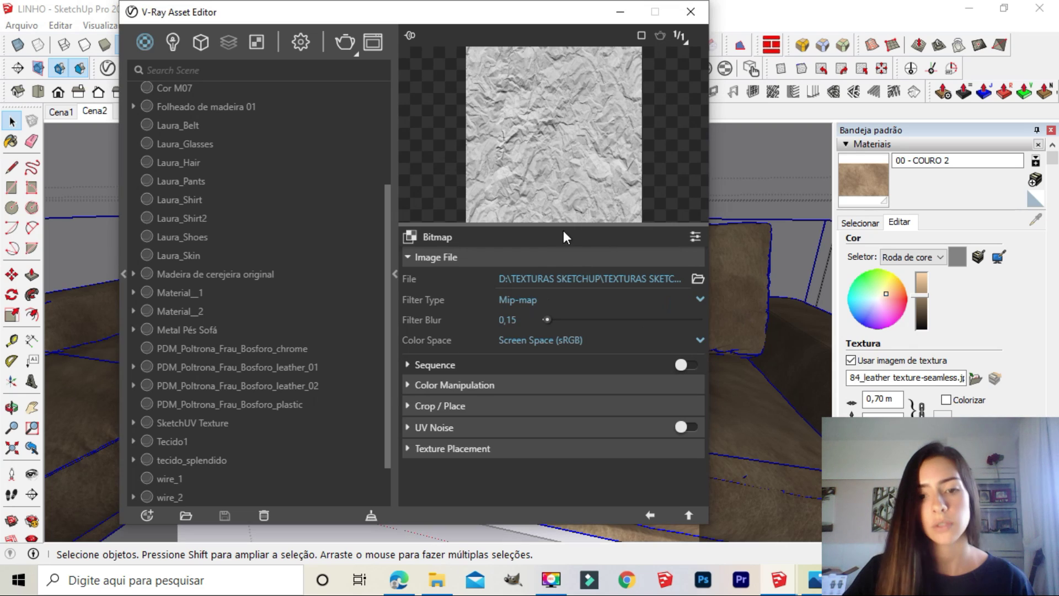
pyautogui.click(515, 339)
pyautogui.click(537, 380)
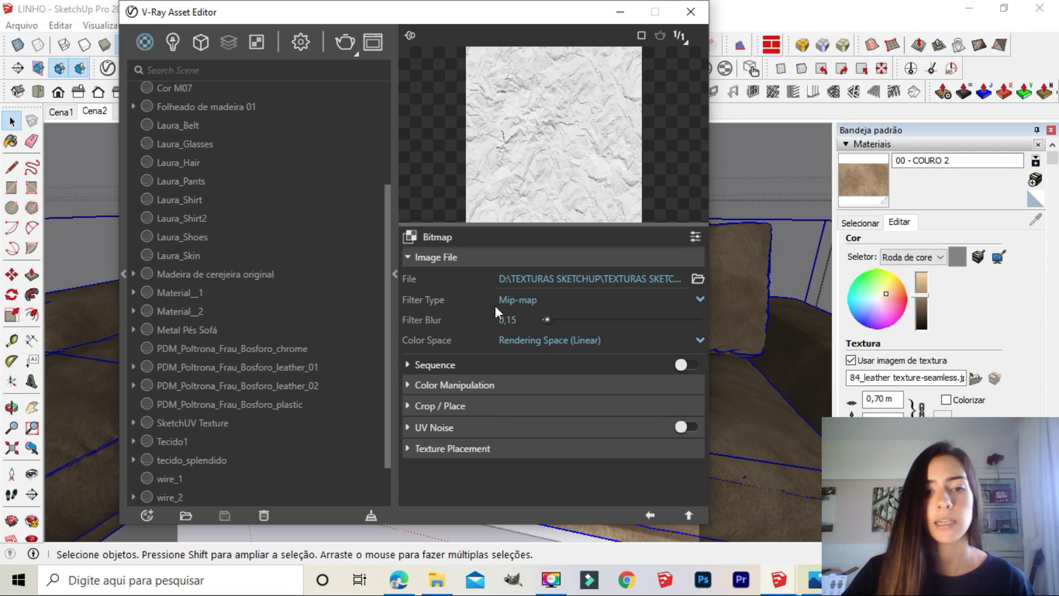
pyautogui.click(511, 300)
pyautogui.click(519, 320)
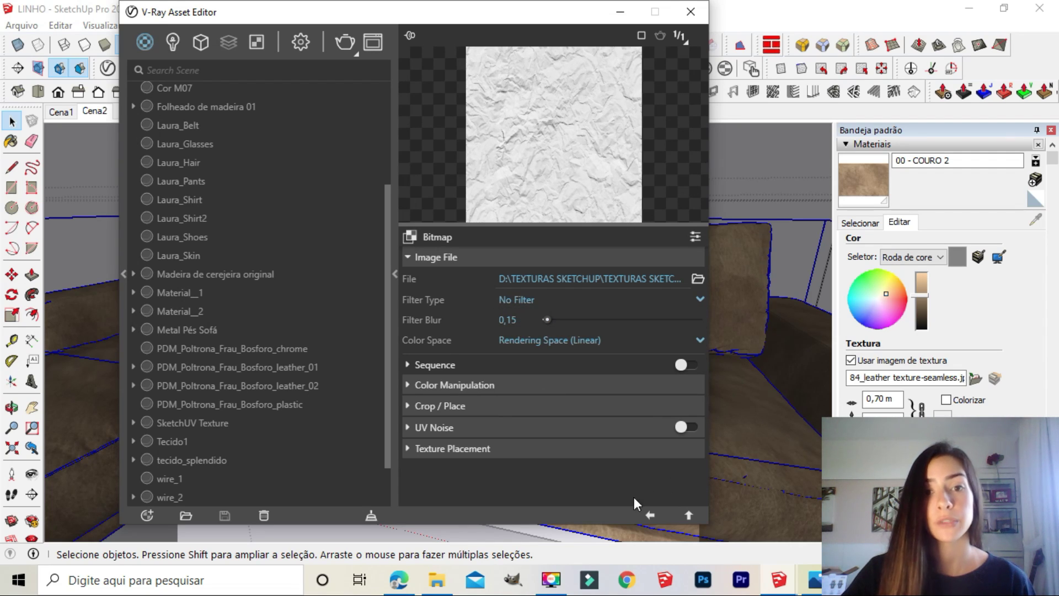
pyautogui.click(649, 514)
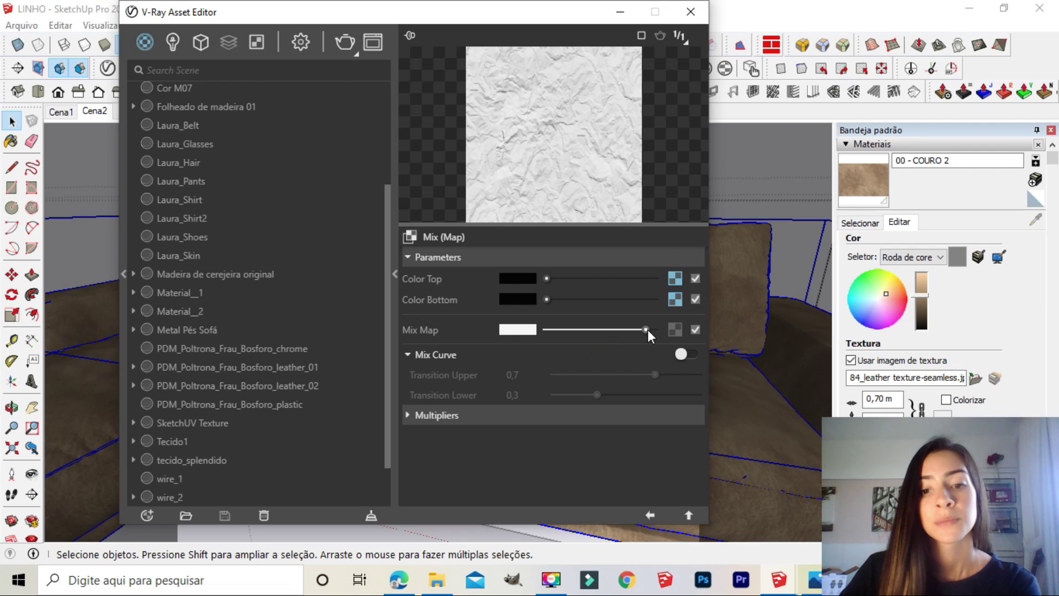
# Step: Try several Mix Map levels, settle on a medium grey that blends subtle wrinkles into the leather, and return to the material
pyautogui.moveTo(644, 330); pyautogui.dragTo(550, 339)
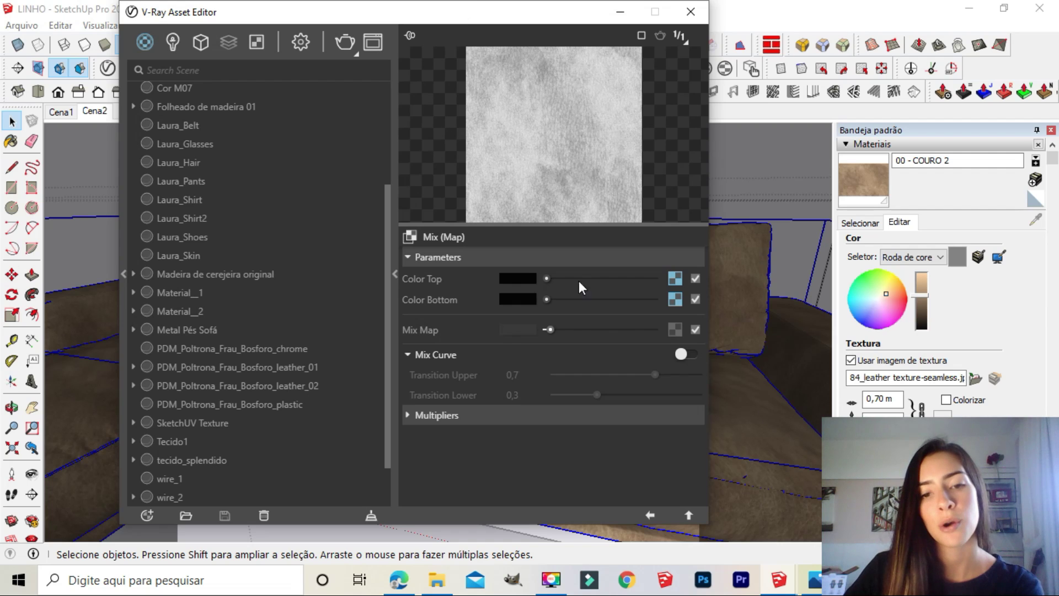
pyautogui.moveTo(557, 332); pyautogui.dragTo(609, 346)
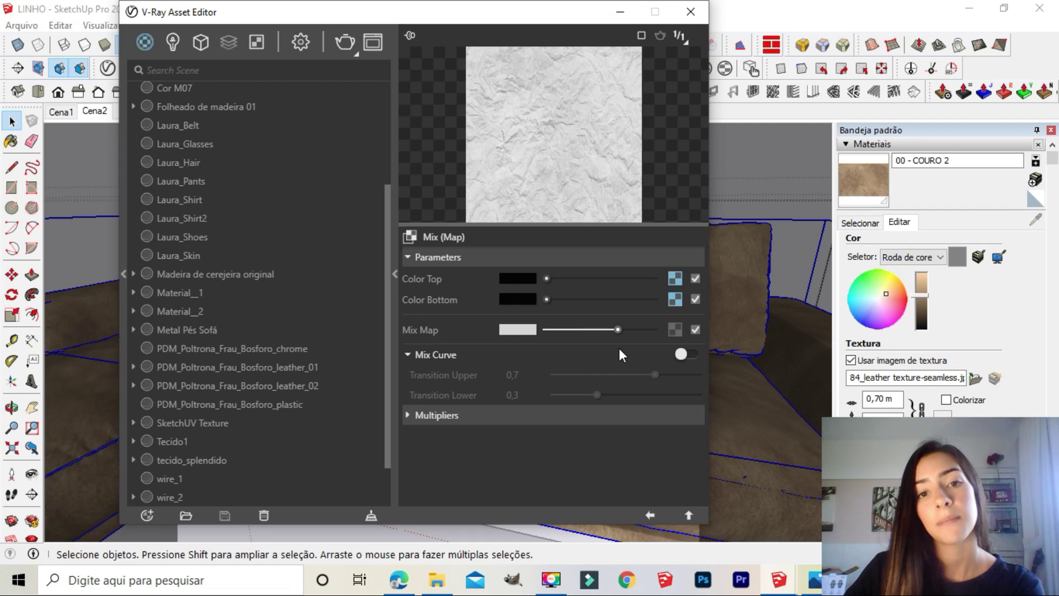
pyautogui.moveTo(617, 329); pyautogui.dragTo(574, 346)
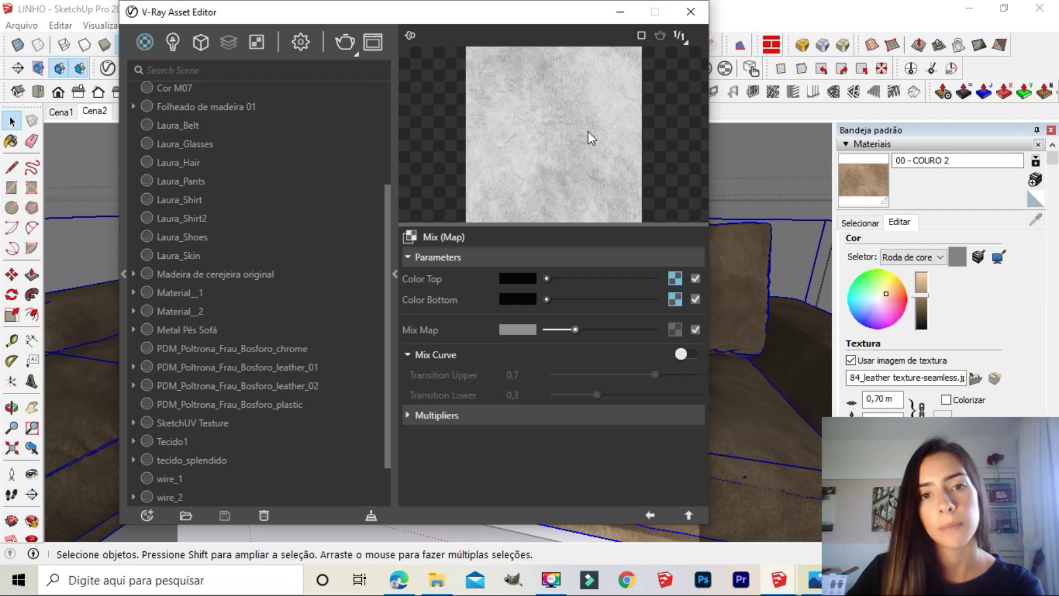
pyautogui.moveTo(580, 335); pyautogui.dragTo(582, 332)
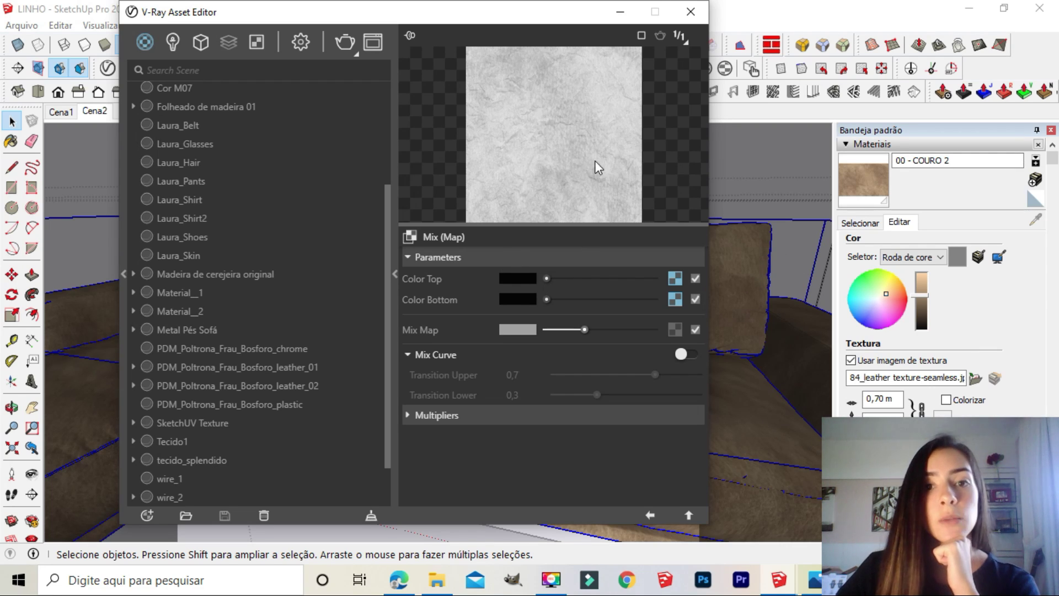
pyautogui.click(649, 515)
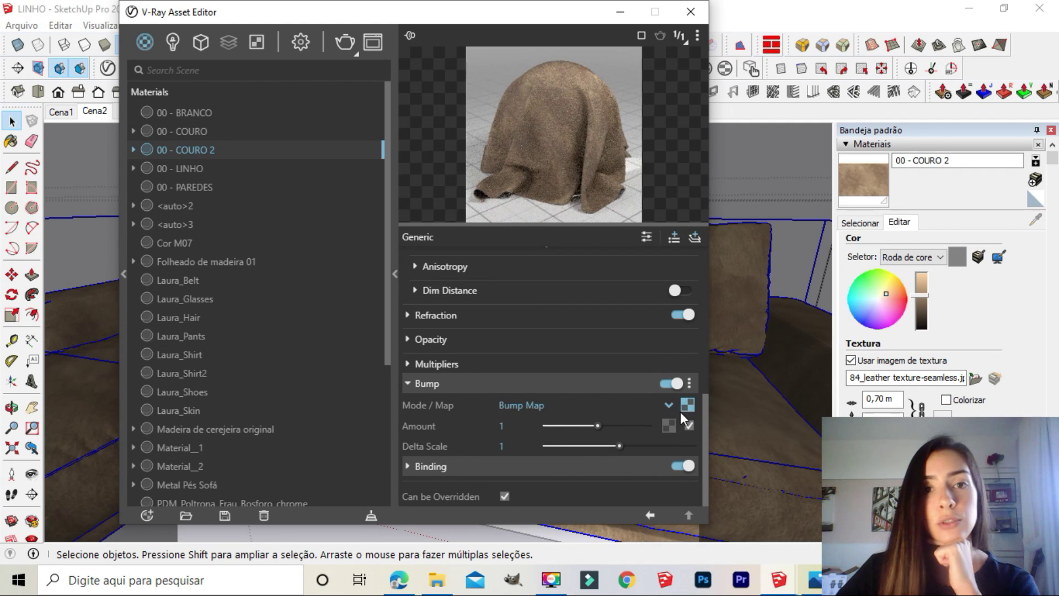
# Step: Expand the Binding settings of 00 - COURO 2 and review the Texture Mode options, keeping Auto
pyautogui.click(438, 468)
pyautogui.scroll(-2, 487, 416)
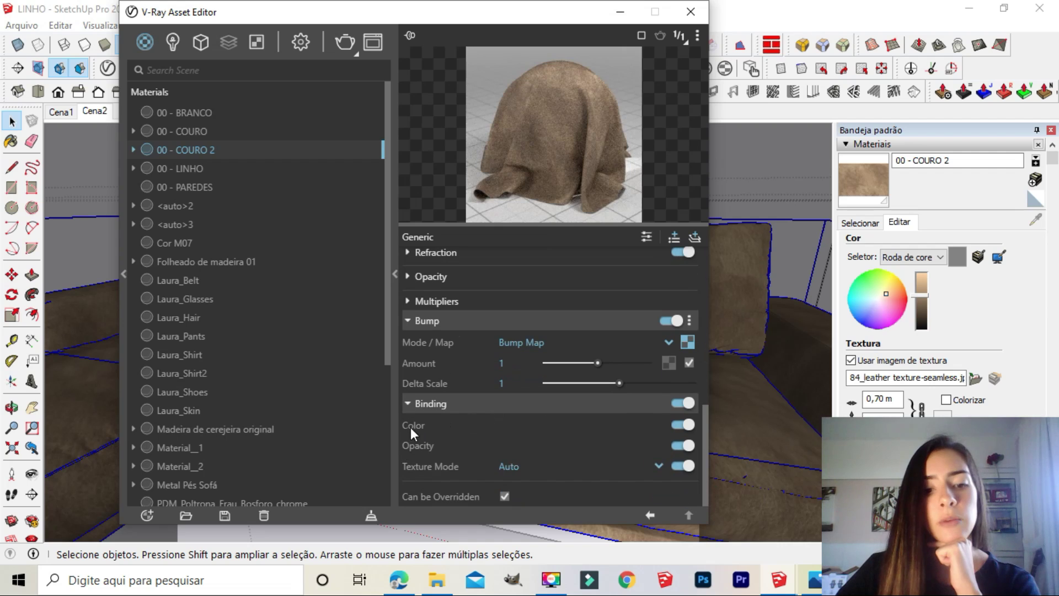
pyautogui.click(535, 467)
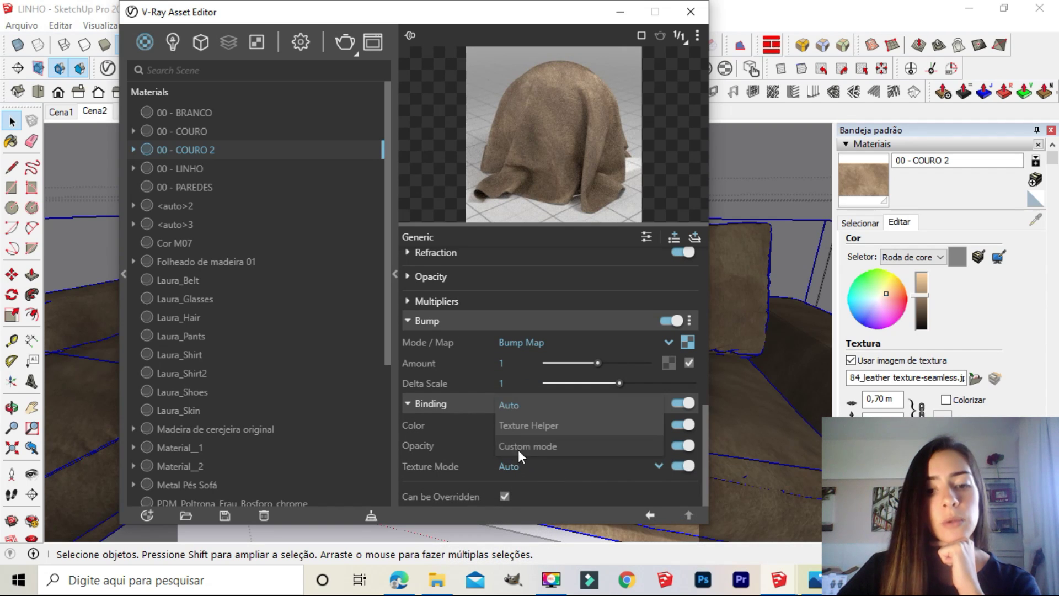
pyautogui.click(573, 473)
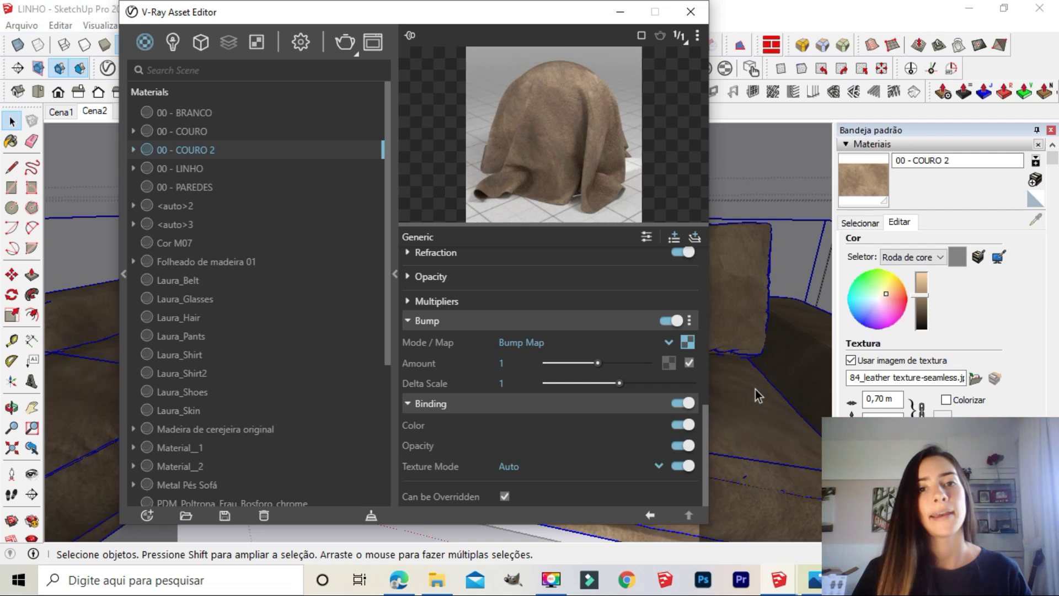
pyautogui.moveTo(898, 133); pyautogui.dragTo(971, 308)
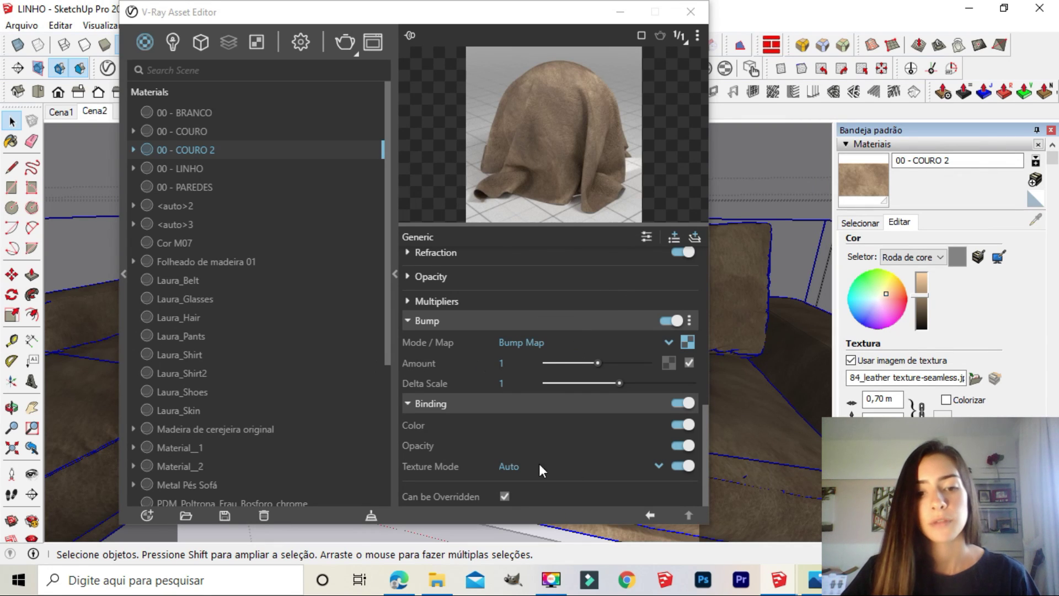
# Step: Open the Texture Placement settings of the crumpled paper bitmap in the Color Top slot of the 00 - COURO 2 bump mix
pyautogui.click(687, 342)
pyautogui.click(687, 342)
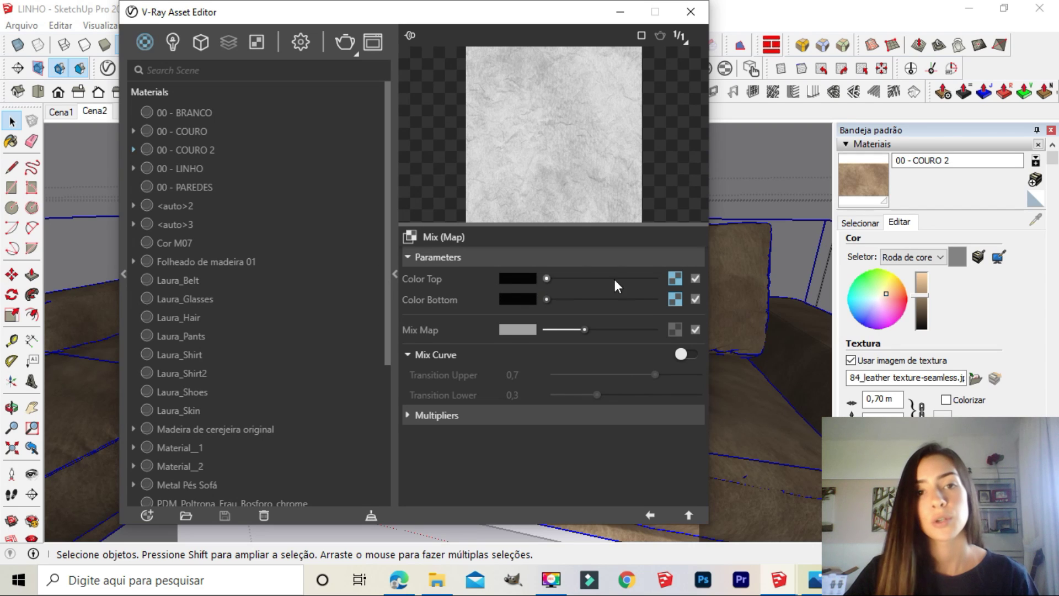
pyautogui.click(674, 278)
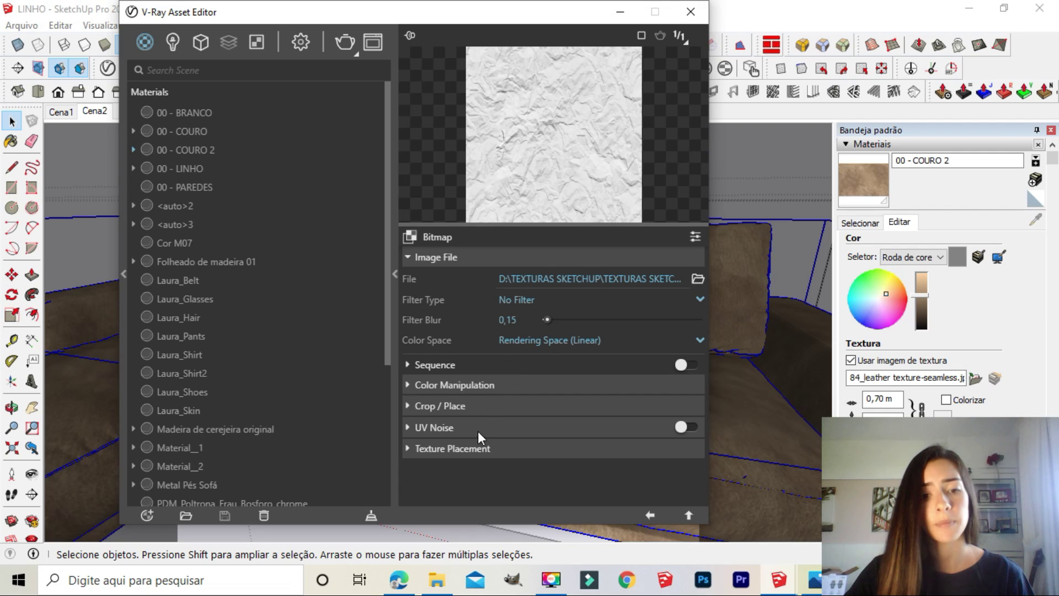
pyautogui.click(427, 449)
pyautogui.scroll(-4, 506, 394)
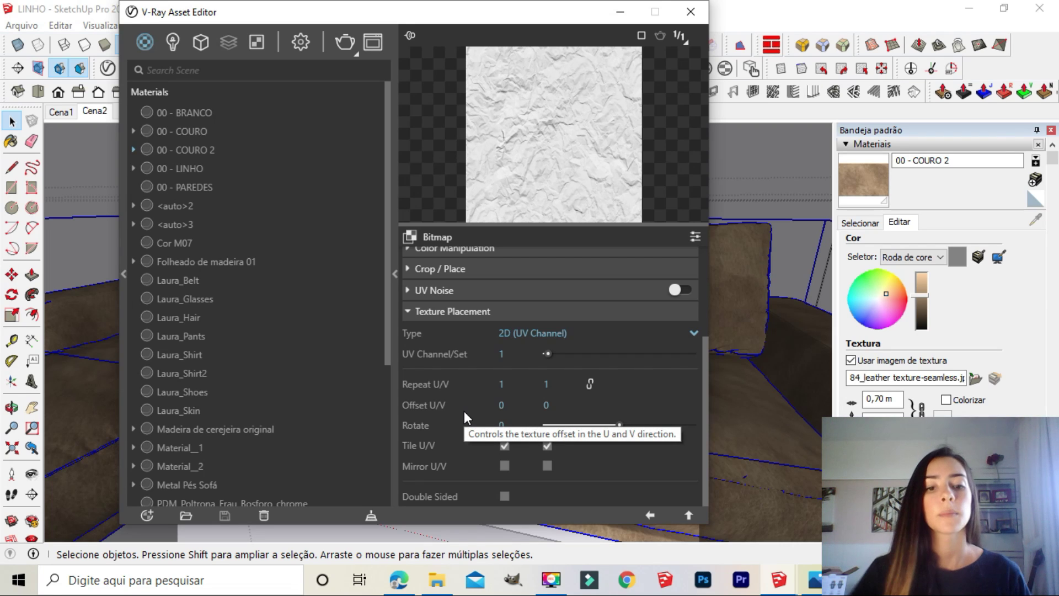
# Step: Try a Repeat U/V of 2 by 2 on the crumpled paper bitmap
pyautogui.click(521, 386)
pyautogui.write('2')
pyautogui.press('Return')
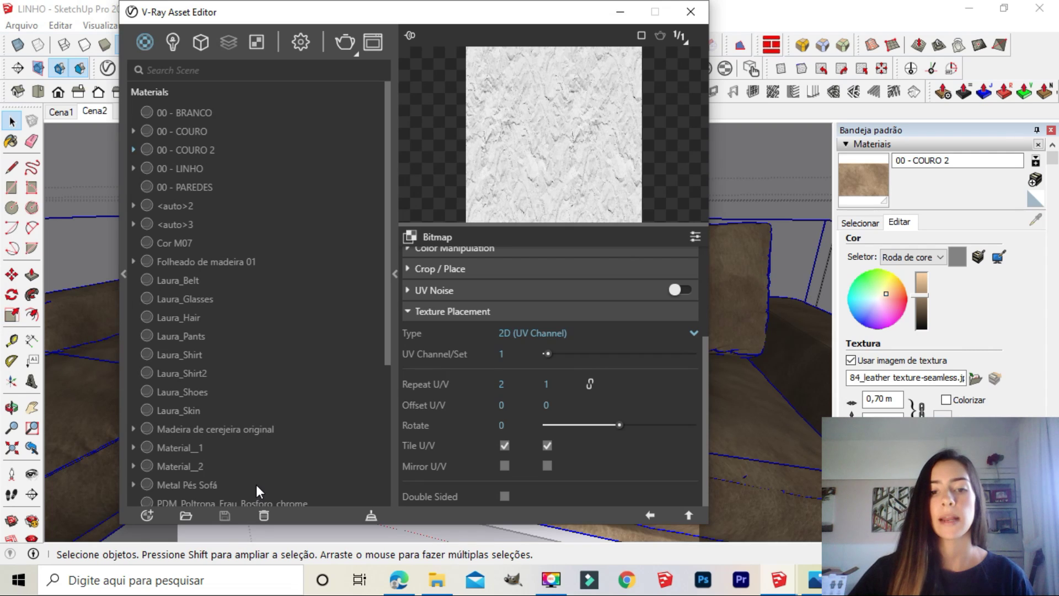
pyautogui.press('Tab')
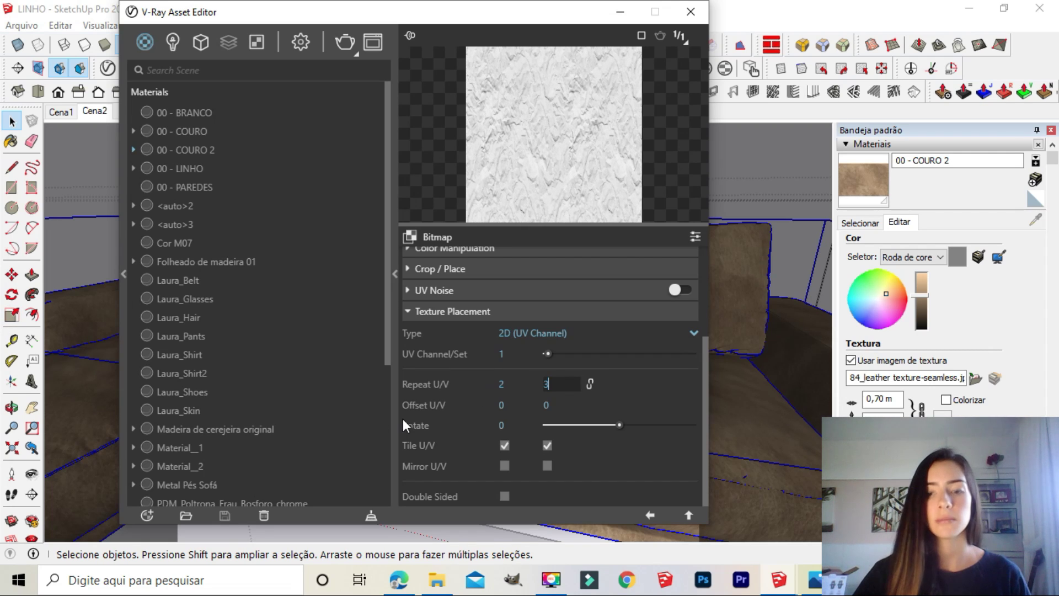
pyautogui.write('2')
pyautogui.press('Return')
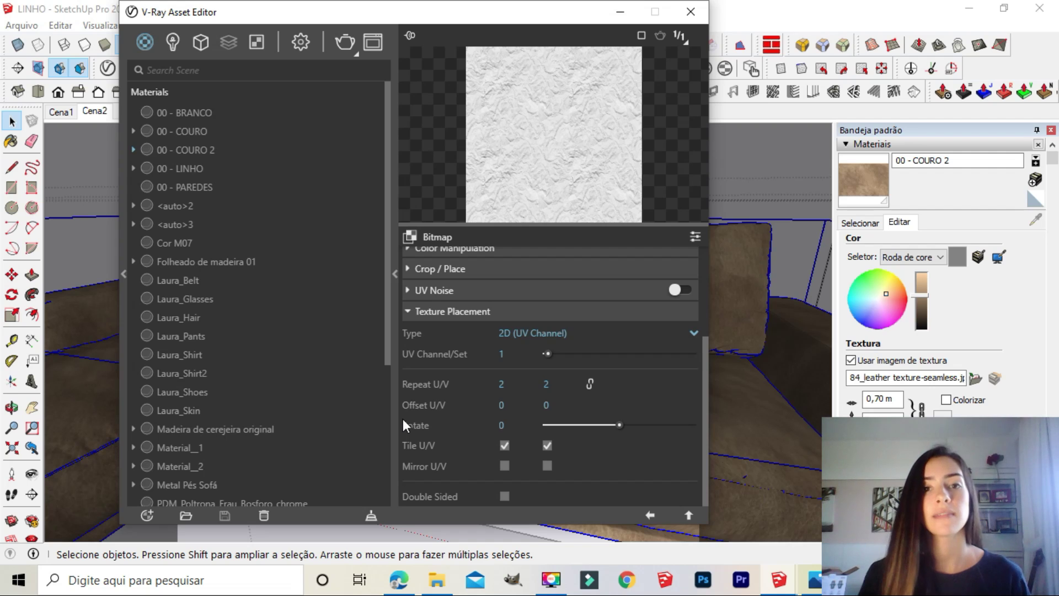
# Step: Set the crumpled paper bitmap's Repeat U/V to 0,5 by 0,5 to enlarge the wrinkles
pyautogui.click(502, 383)
pyautogui.write('0,5')
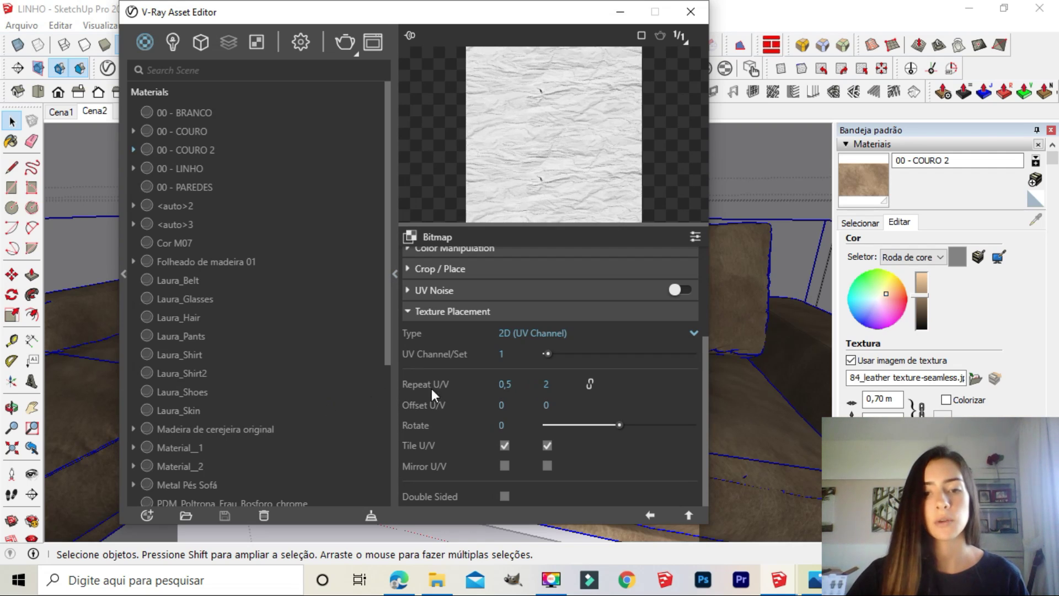
pyautogui.press('Tab')
pyautogui.write('0,5')
pyautogui.press('Return')
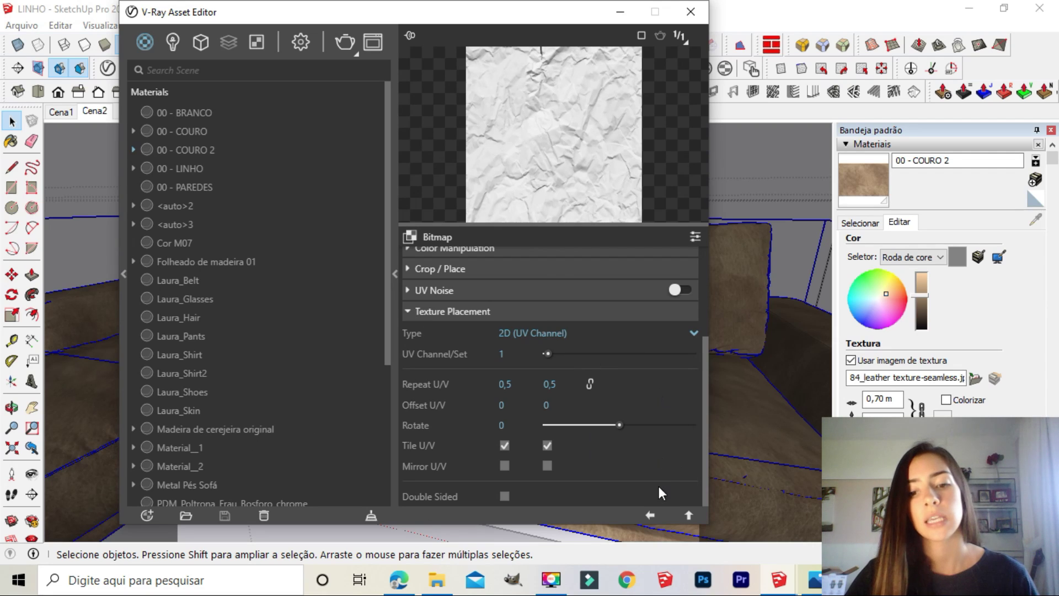
# Step: Darken the Mix Map grey slightly in the Mix (Map) and return to the 00 - COURO 2 material
pyautogui.click(649, 514)
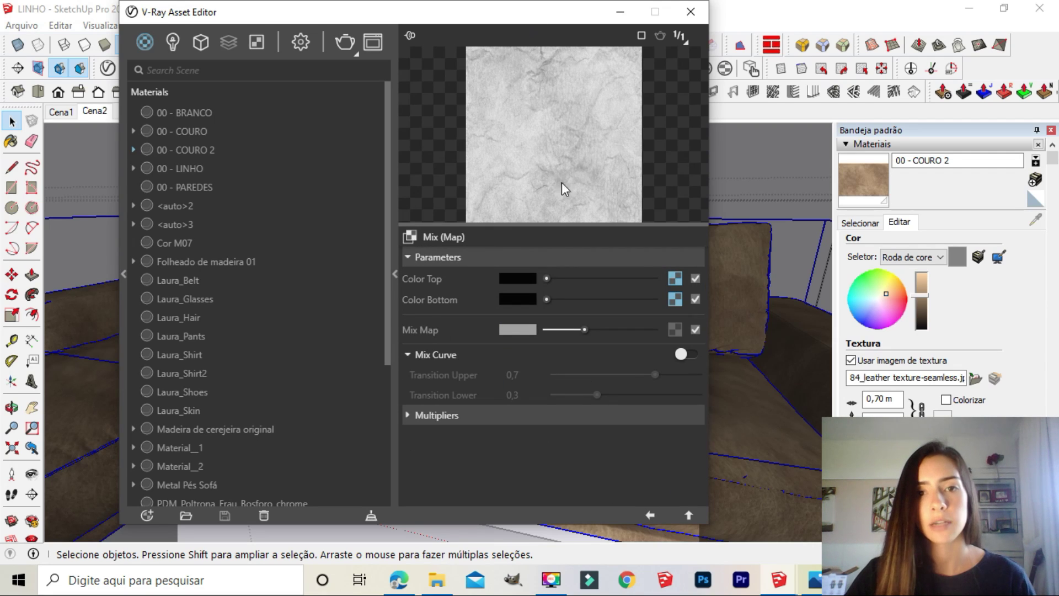
pyautogui.moveTo(573, 329)
pyautogui.mouseDown()
pyautogui.moveTo(596, 331)
pyautogui.moveTo(577, 333)
pyautogui.mouseUp()
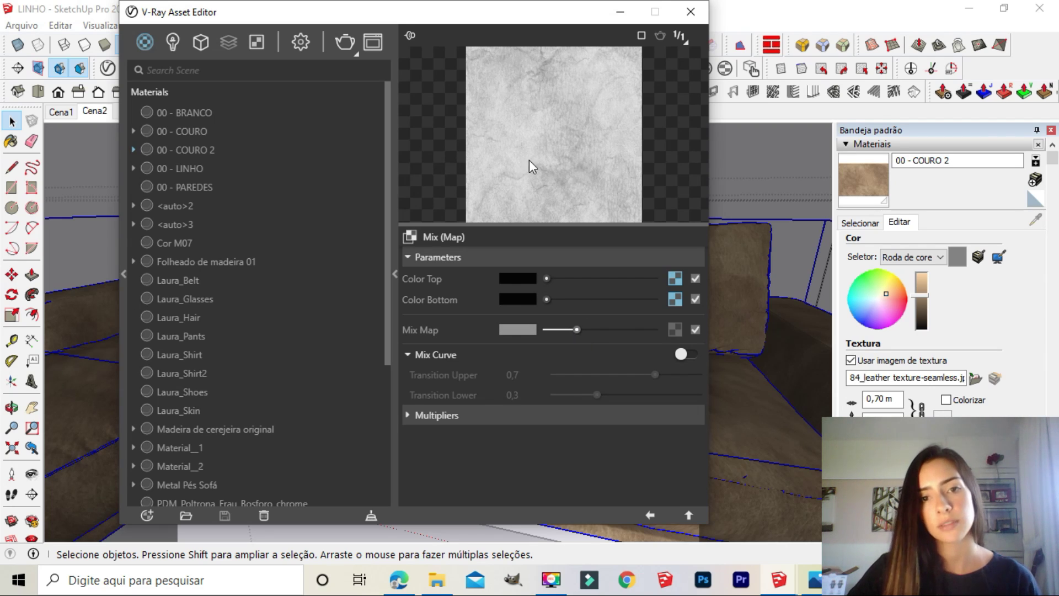
pyautogui.click(653, 508)
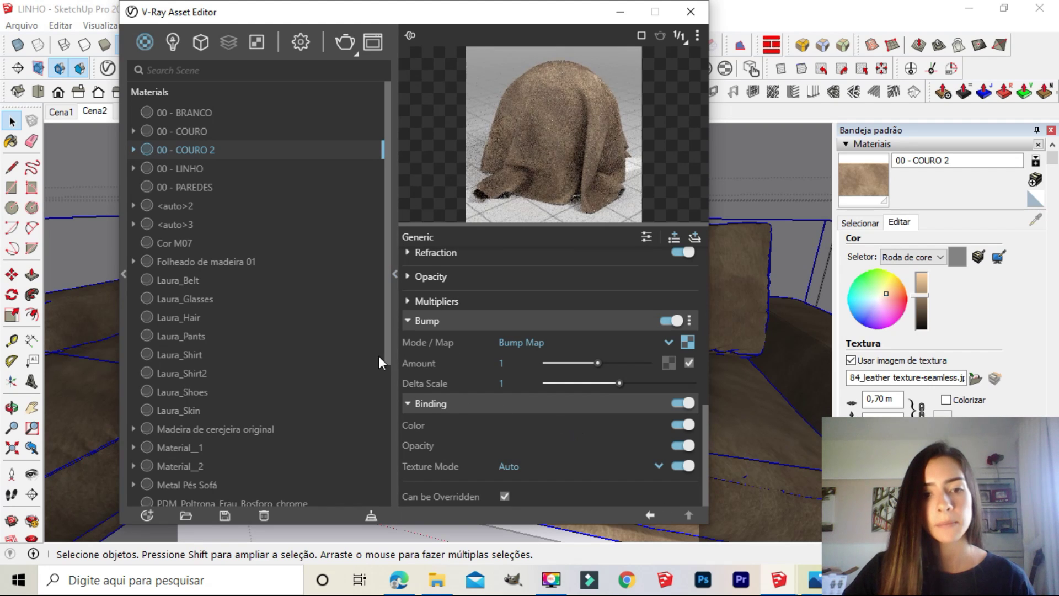
# Step: Try a bump Amount of 0,05 for 00 - COURO 2, and settle on 0,1
pyautogui.click(498, 368)
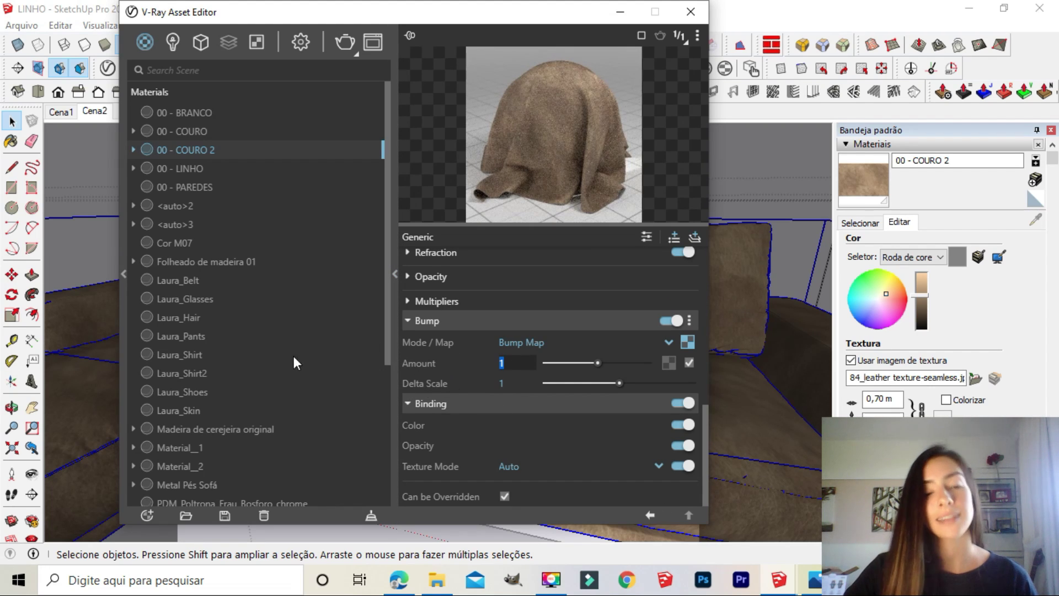
pyautogui.write('0,05')
pyautogui.press('Return')
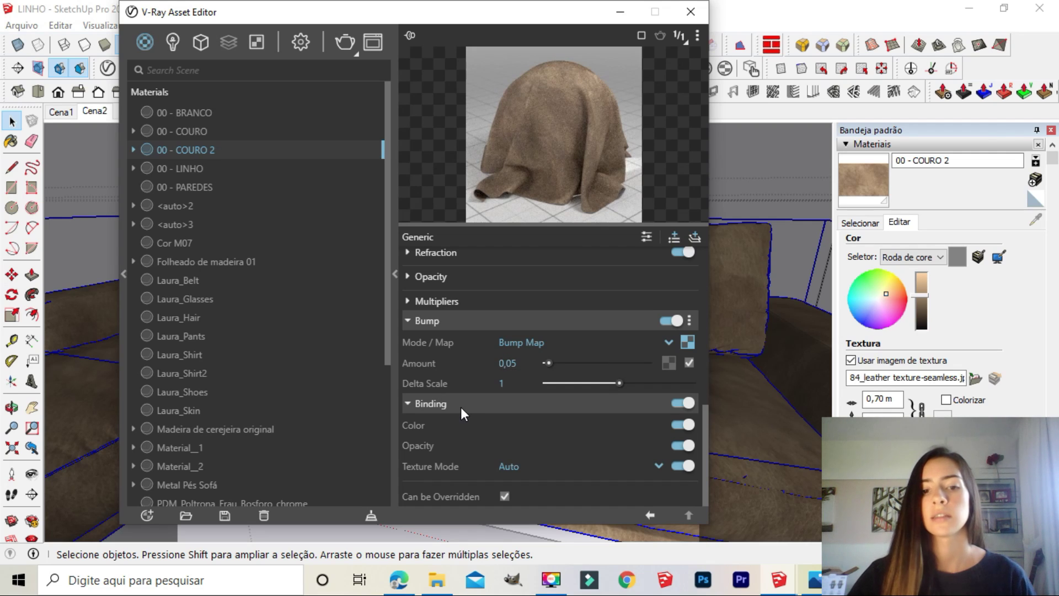
pyautogui.click(518, 366)
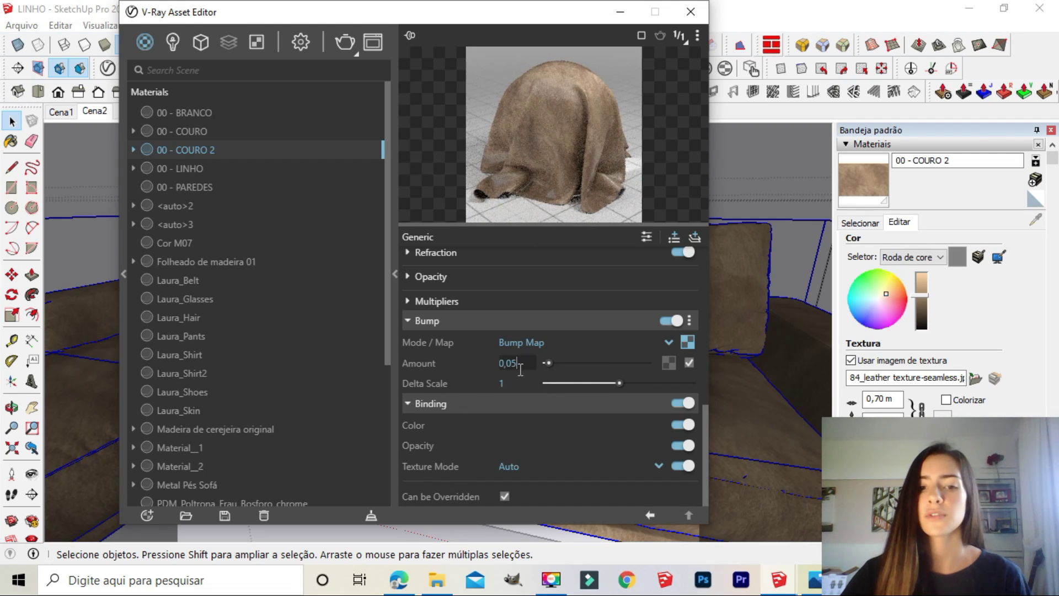
pyautogui.press('BackSpace')
pyautogui.press('BackSpace')
pyautogui.write('1')
pyautogui.press('Return')
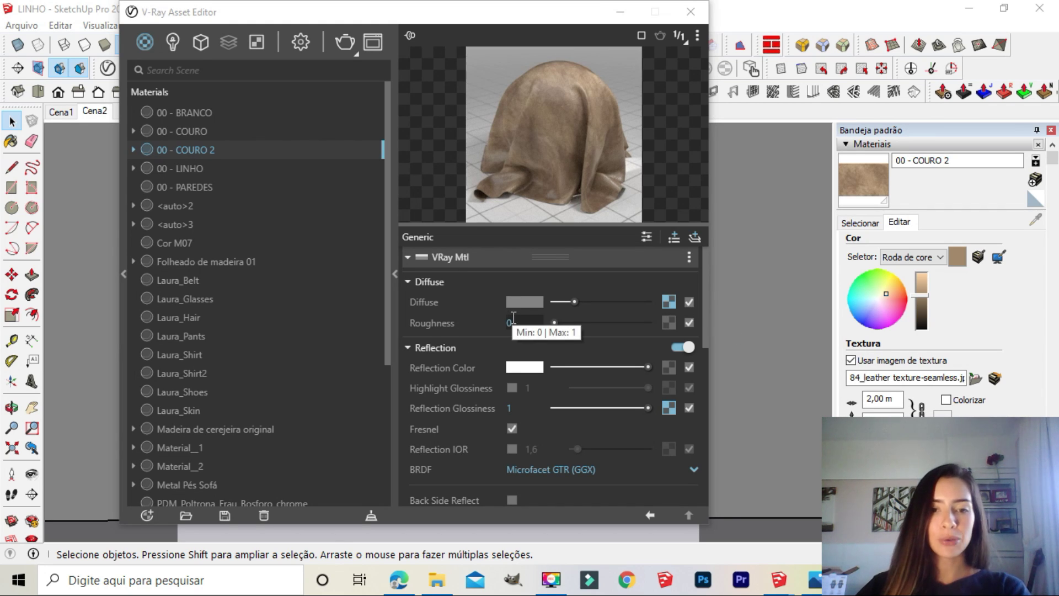
# Step: Set the texture width of 00 - COURO 2 to 3,00 m in the SketchUp material settings
pyautogui.click(876, 397)
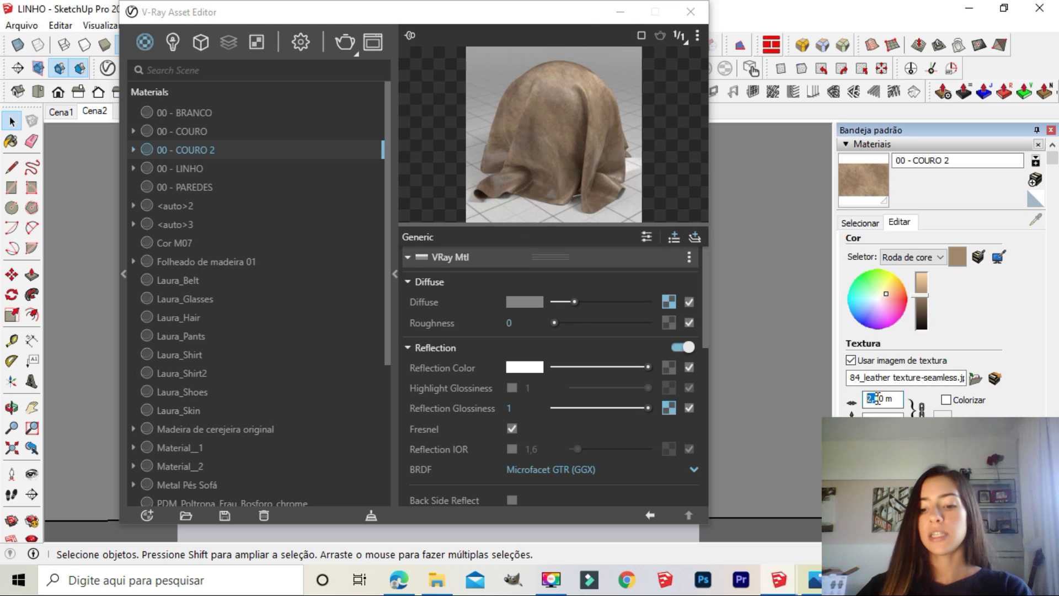
pyautogui.press('Left')
pyautogui.press('Left')
pyautogui.press('BackSpace')
pyautogui.write('3')
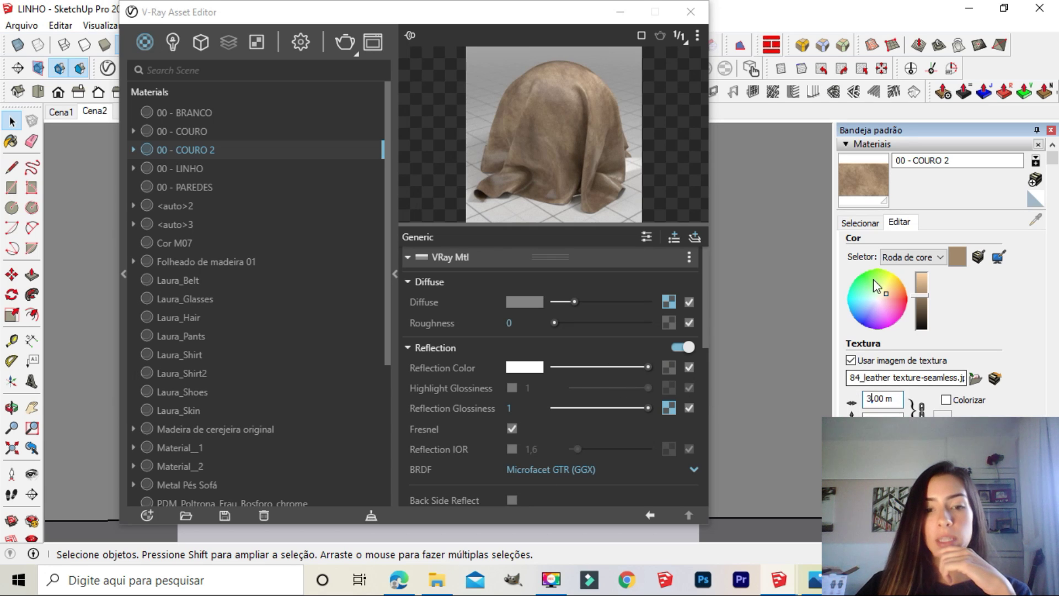
# Step: Set Repeat U/V to 0,5 by 0,5 on the leather bitmap in the bump mix's Color Bottom slot
pyautogui.scroll(-10, 609, 406)
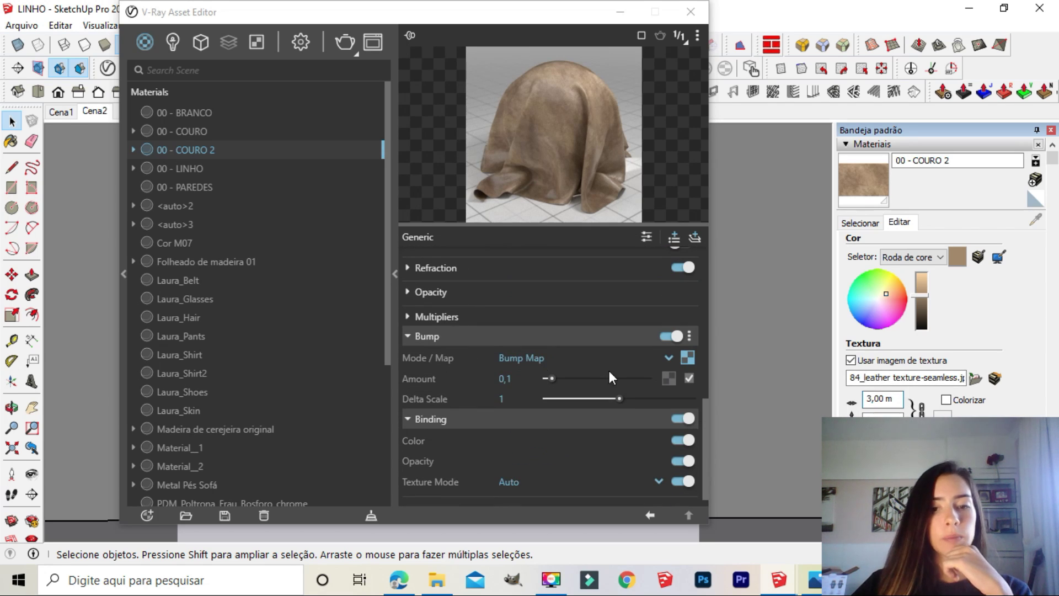
pyautogui.click(687, 358)
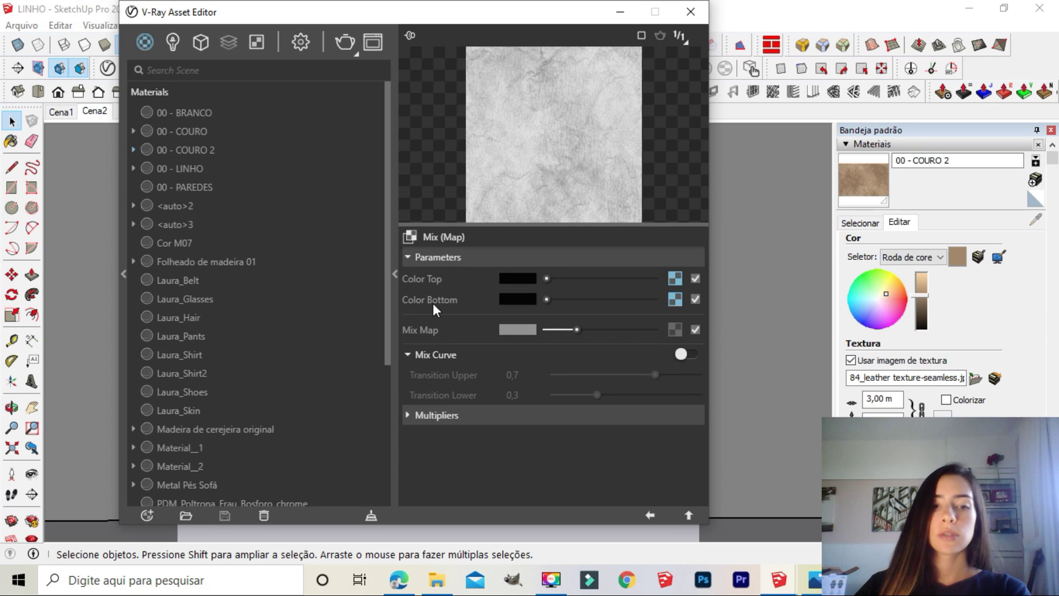
pyautogui.click(673, 299)
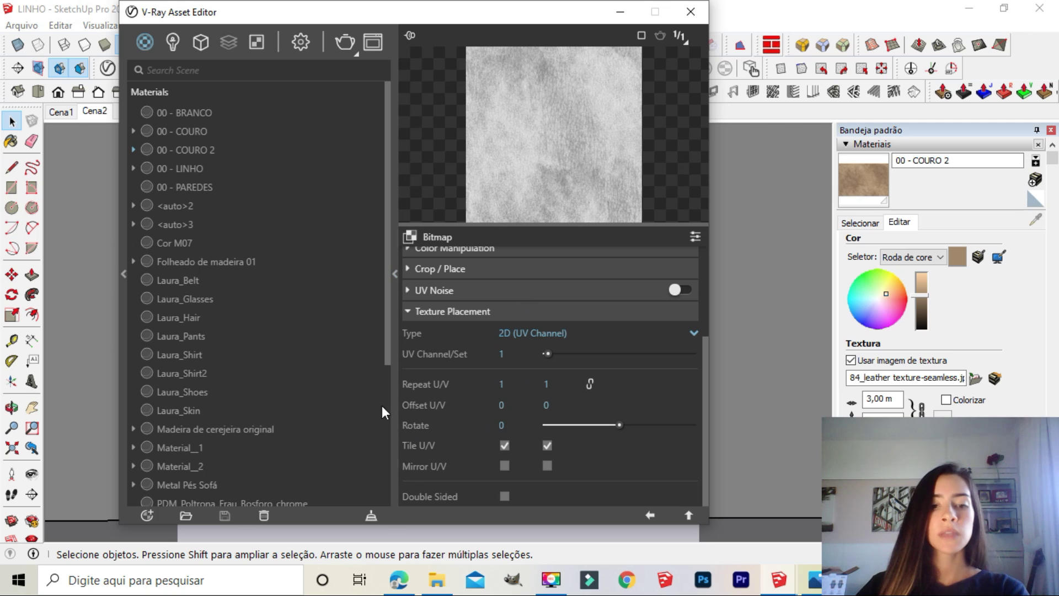
pyautogui.click(500, 386)
pyautogui.write('0,5')
pyautogui.press('Return')
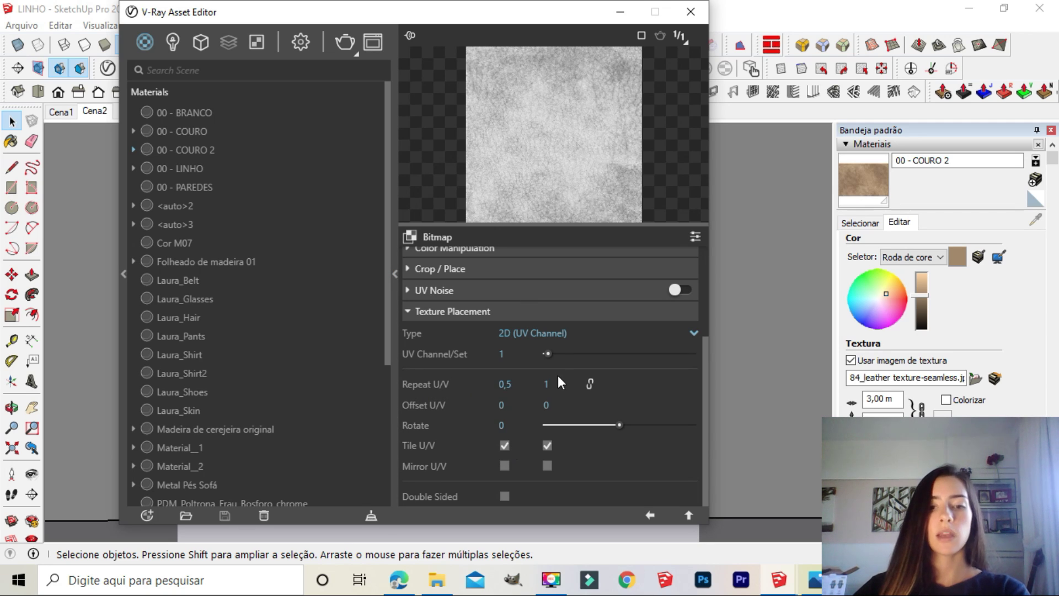
pyautogui.click(547, 383)
pyautogui.write('0,5')
pyautogui.press('Return')
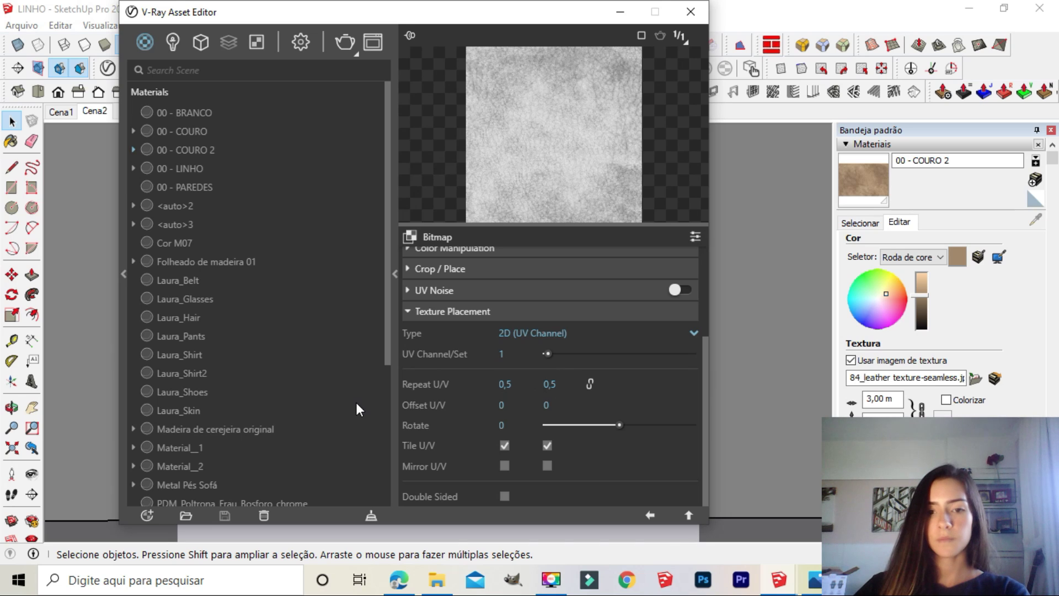
# Step: Lighten the Mix Map grey in the Mix (Map) to strengthen the paper wrinkles, and return to the material settings
pyautogui.click(649, 515)
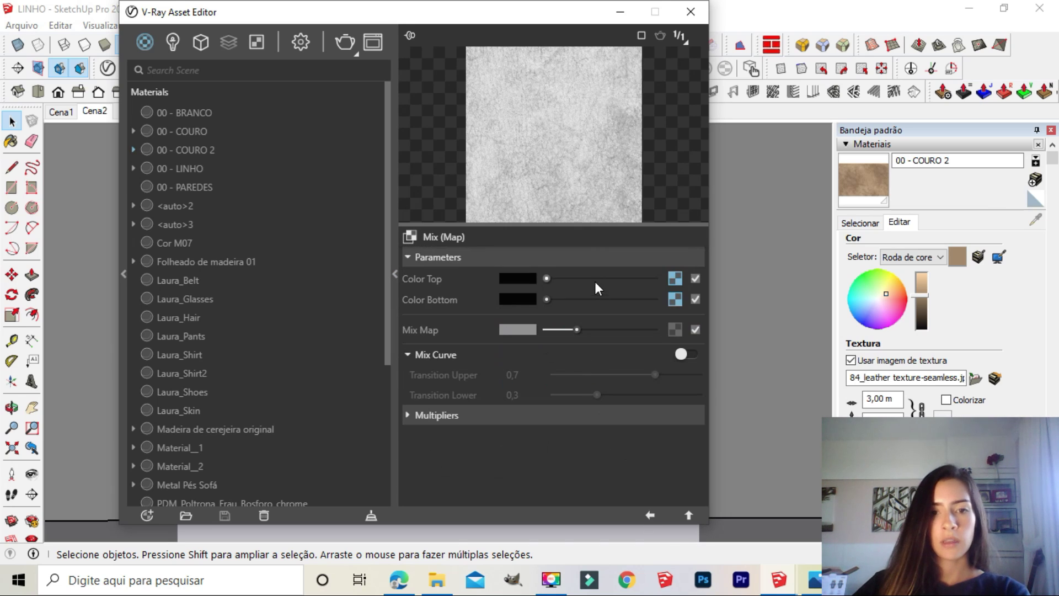
pyautogui.moveTo(577, 330); pyautogui.dragTo(590, 329)
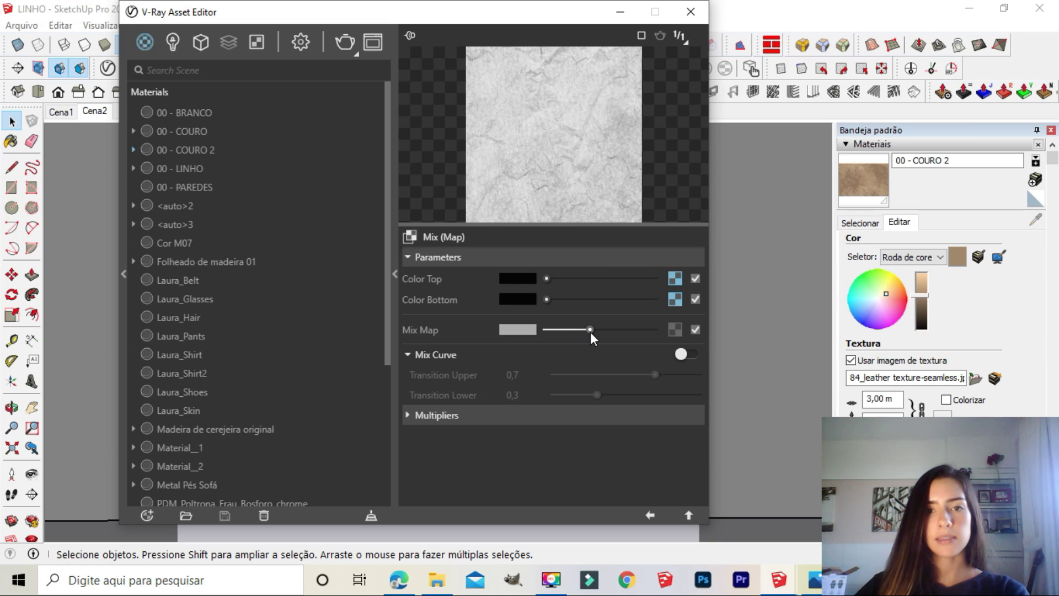
pyautogui.click(650, 514)
pyautogui.scroll(8, 474, 308)
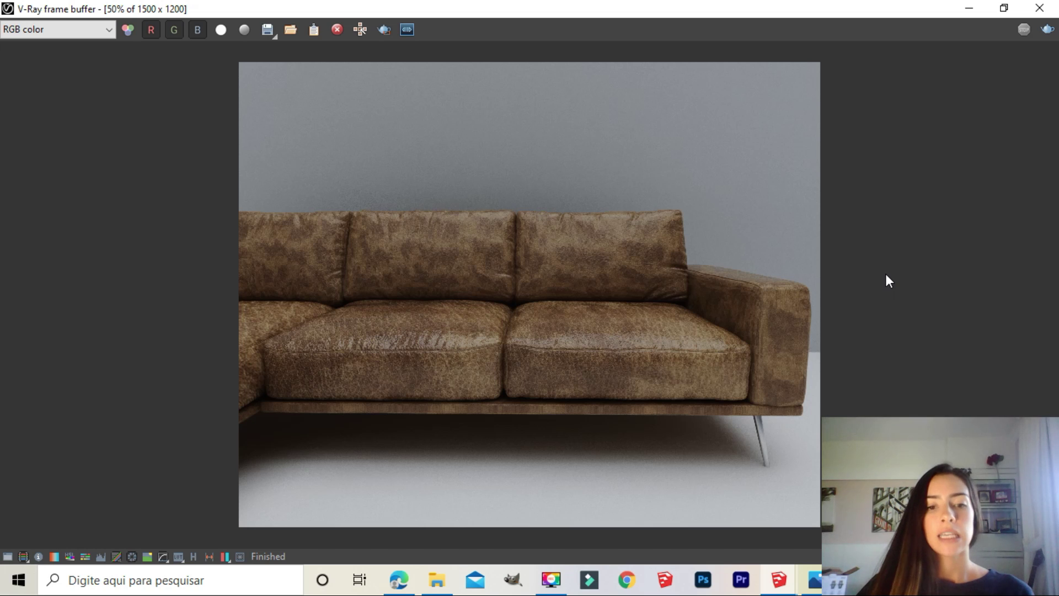
# Step: Examine the leather grain and wrinkles on the cushions and backrests in the finished sofa render at several magnifications
pyautogui.doubleClick(486, 332)
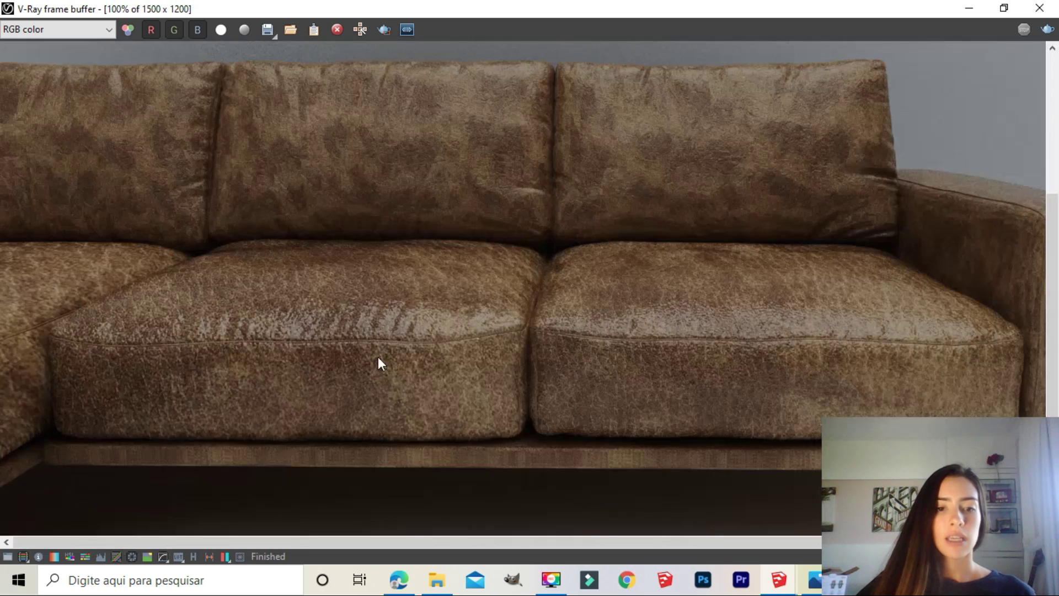
pyautogui.scroll(2, 444, 118)
pyautogui.scroll(-1, 314, 229)
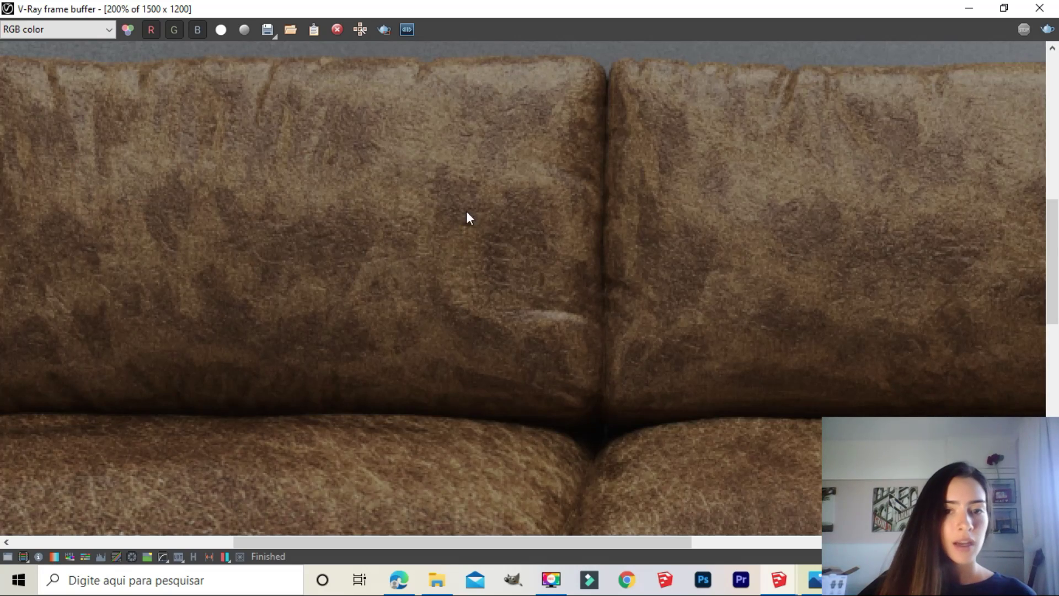
pyautogui.scroll(1, 469, 215)
pyautogui.scroll(-2, 475, 212)
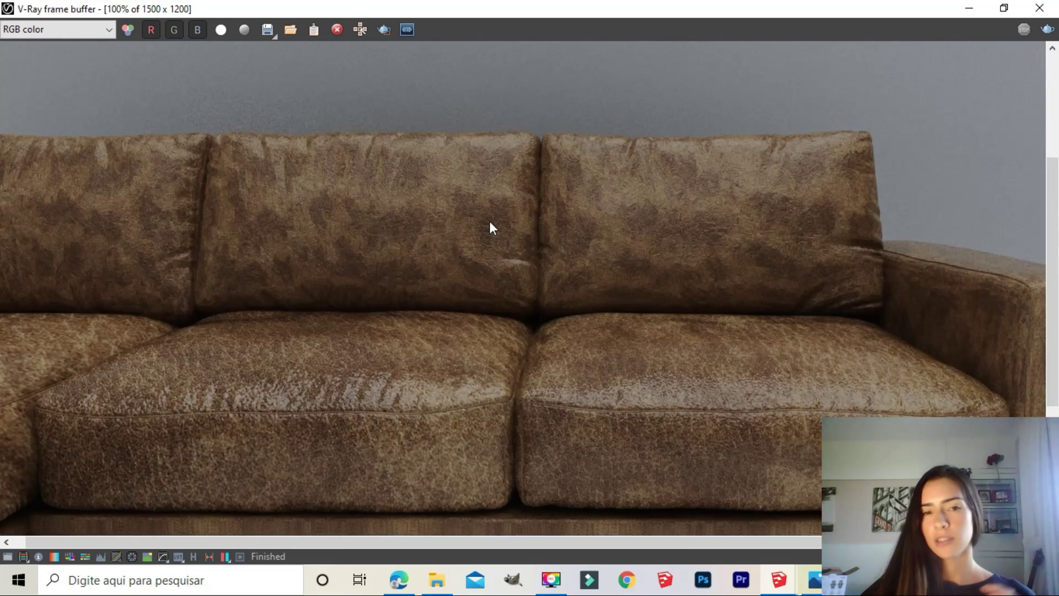
pyautogui.scroll(-1, 488, 223)
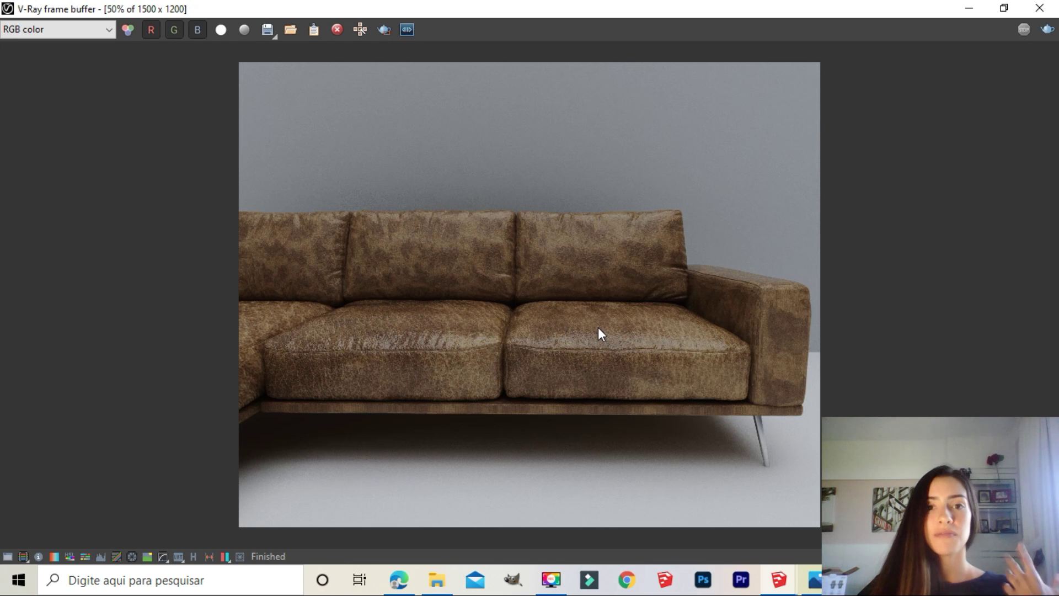
pyautogui.scroll(1, 445, 243)
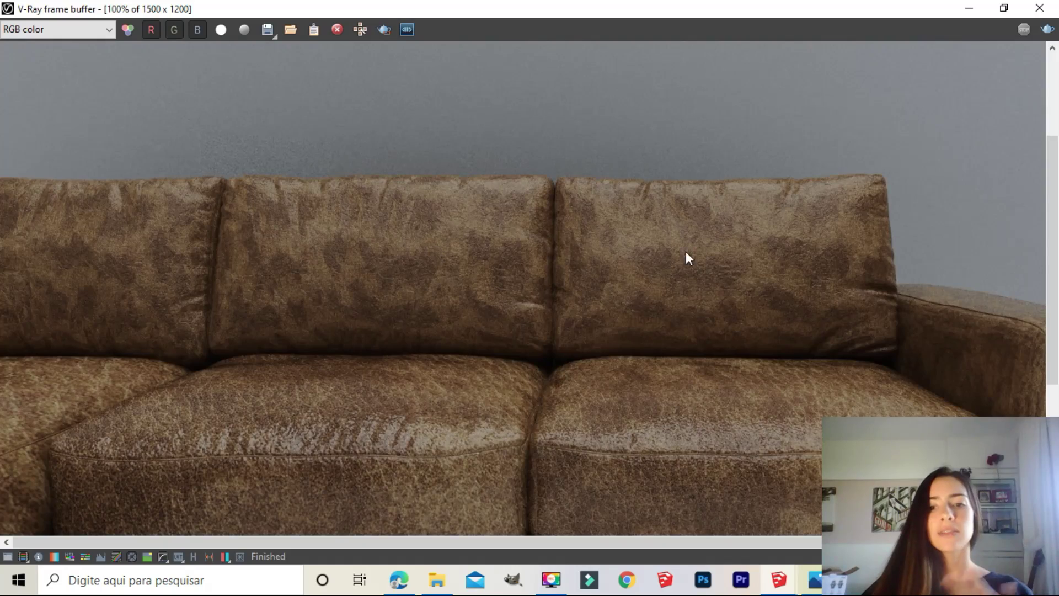
pyautogui.scroll(1, 557, 308)
pyautogui.scroll(-1, 220, 251)
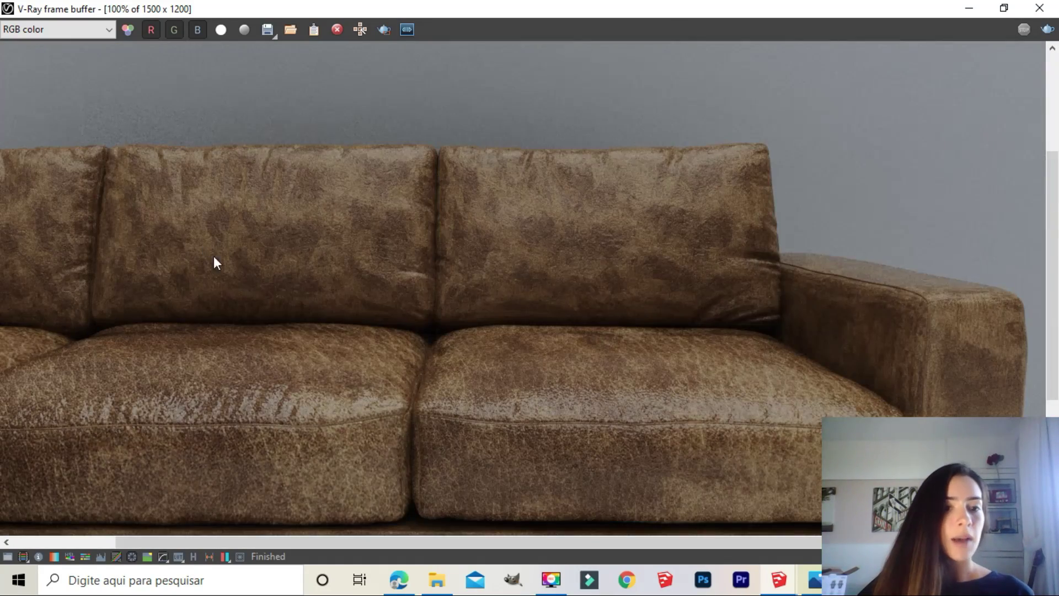
pyautogui.scroll(1, 246, 259)
pyautogui.scroll(-1, 289, 267)
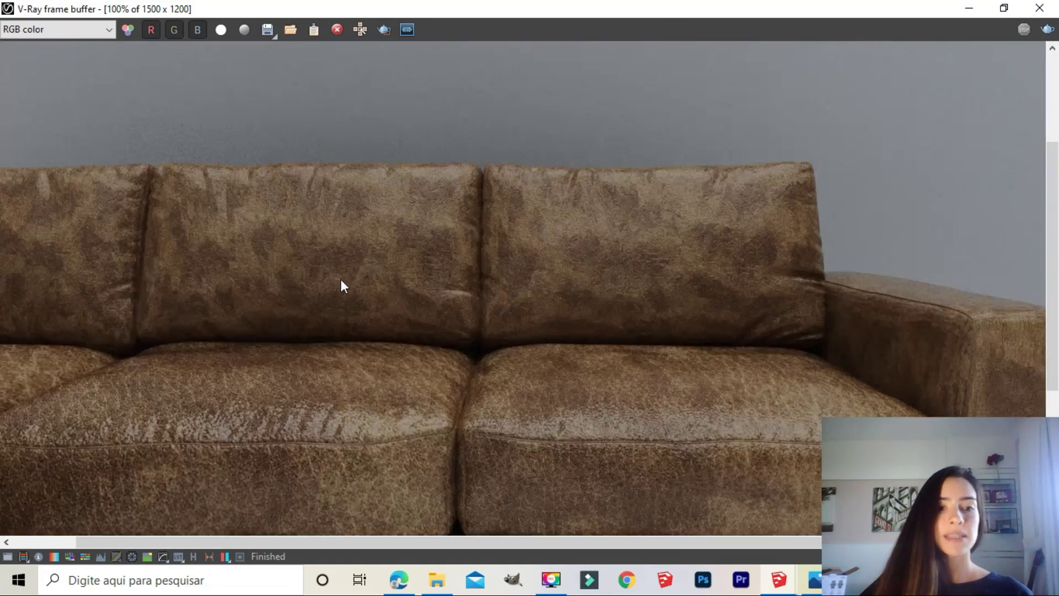
pyautogui.scroll(-1, 430, 285)
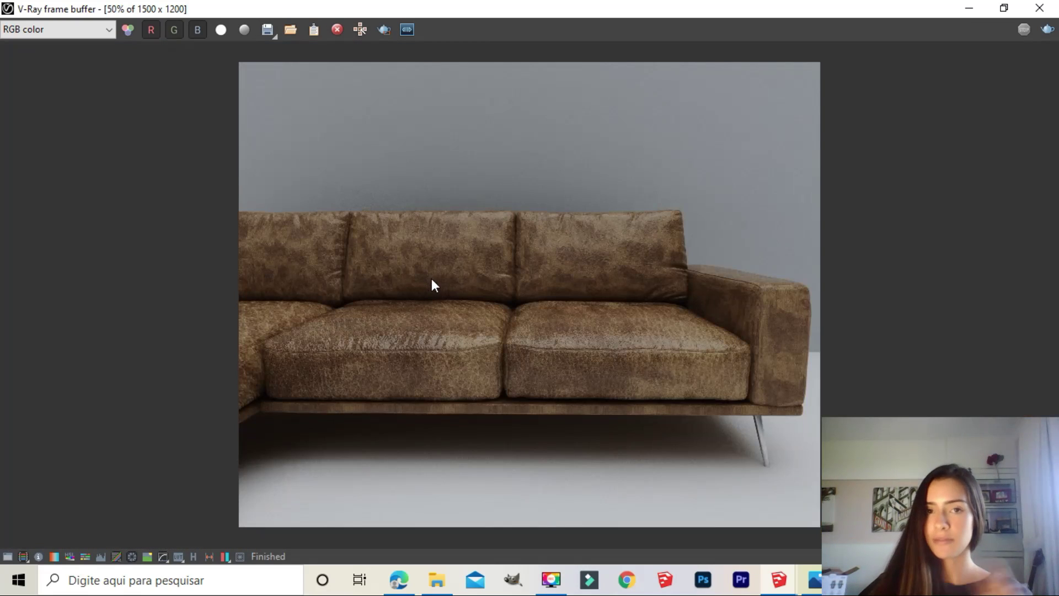